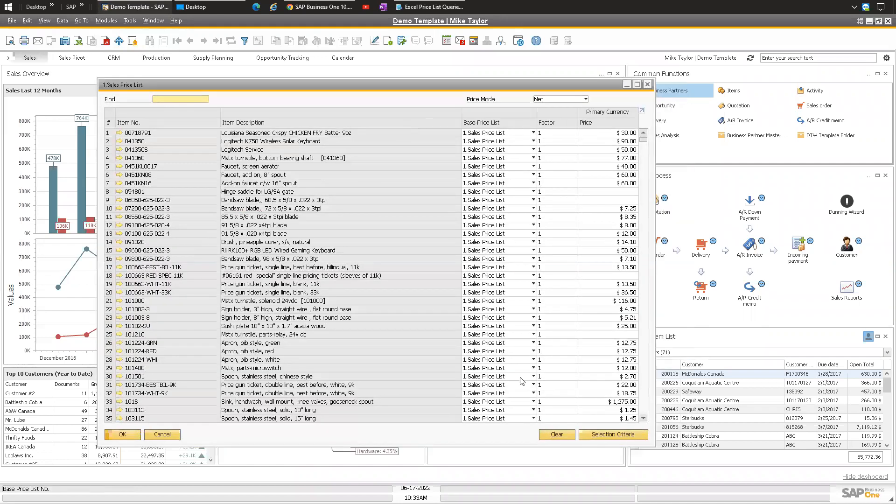
Step: Narrow the sales price list with Selection Criteria and copy the filtered item table
left_click(583, 438)
left_click(364, 317)
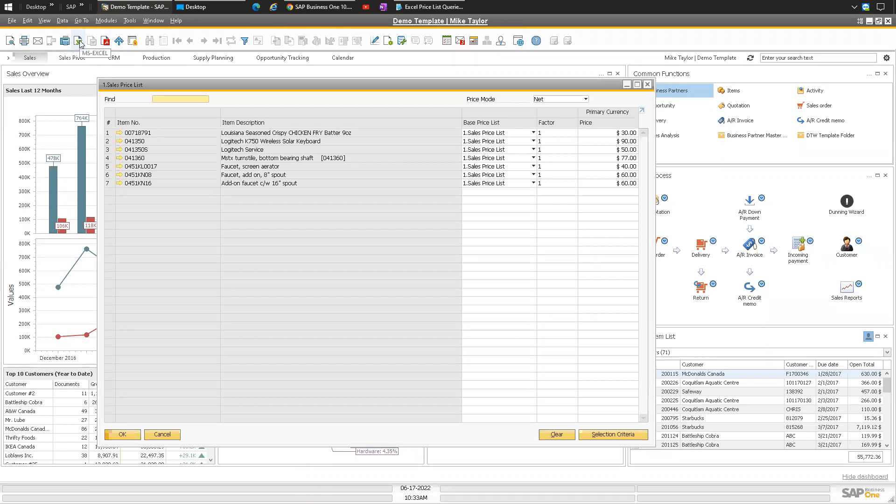
right_click(280, 150)
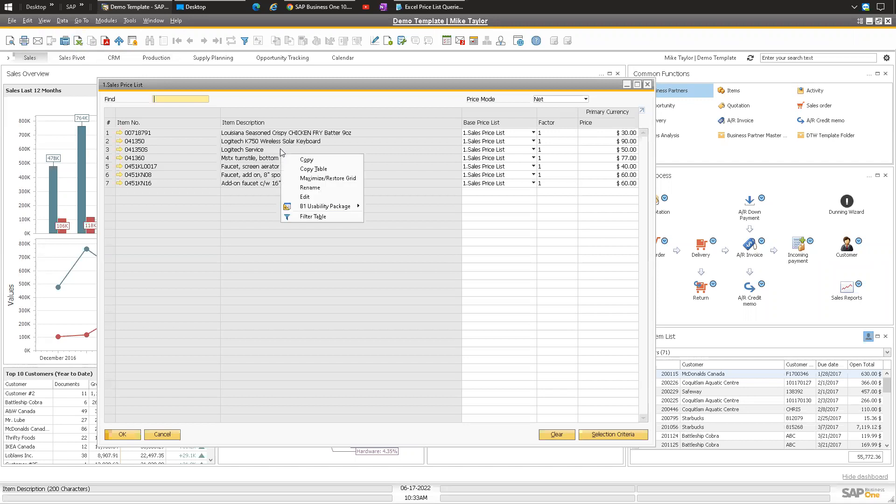
left_click(315, 170)
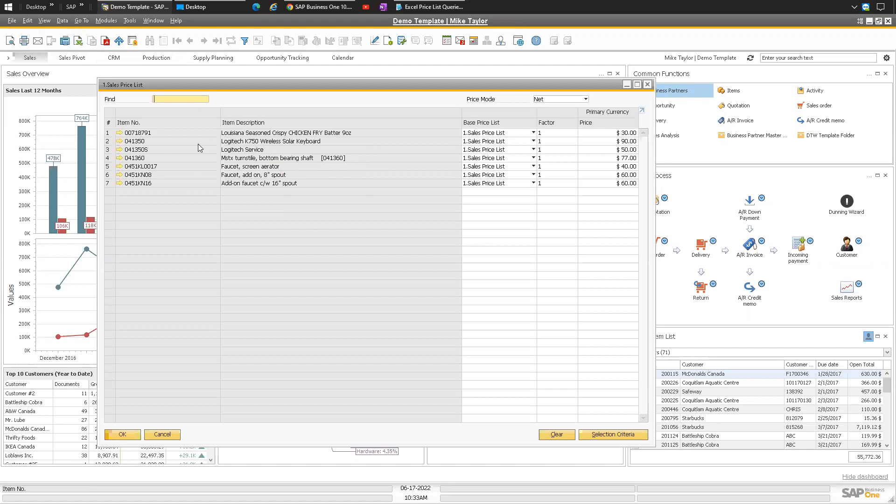
right_click(254, 146)
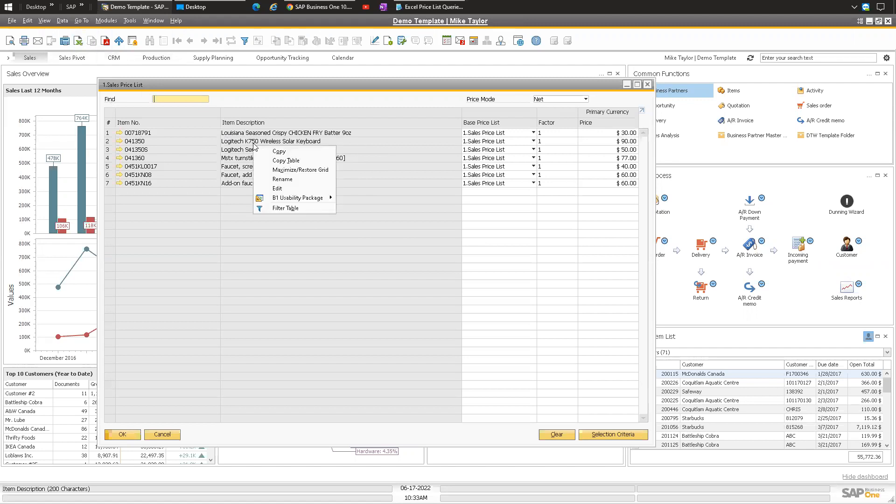
left_click(289, 161)
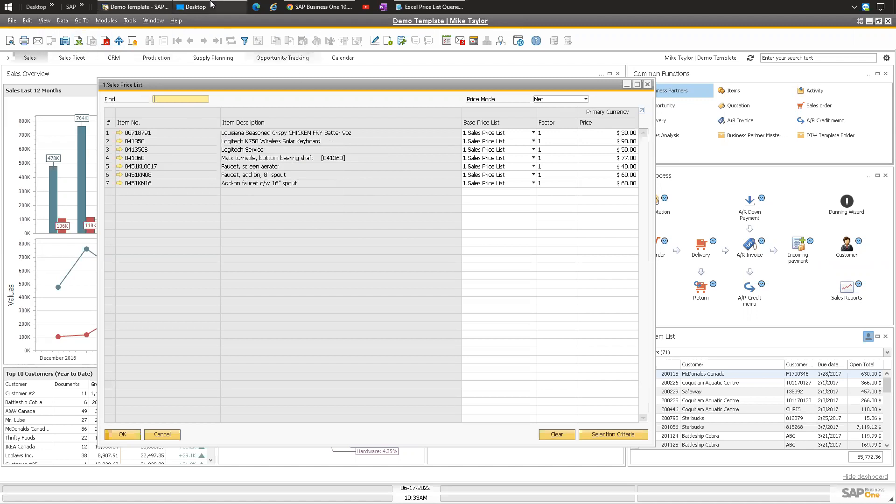
Step: Open the Price List Updates workbook from the desktop in Excel and show its Copy & Paste sheet
left_click(196, 7)
left_click(273, 251)
key("Return")
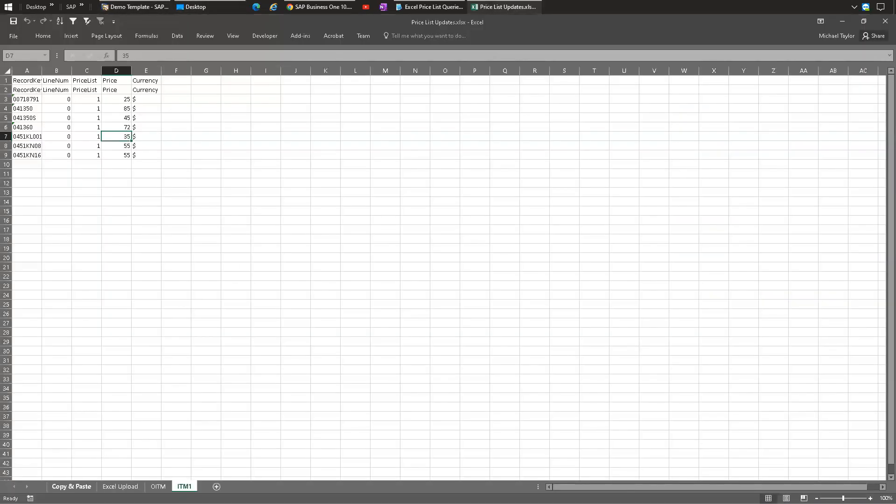
left_click(72, 486)
left_click(123, 242)
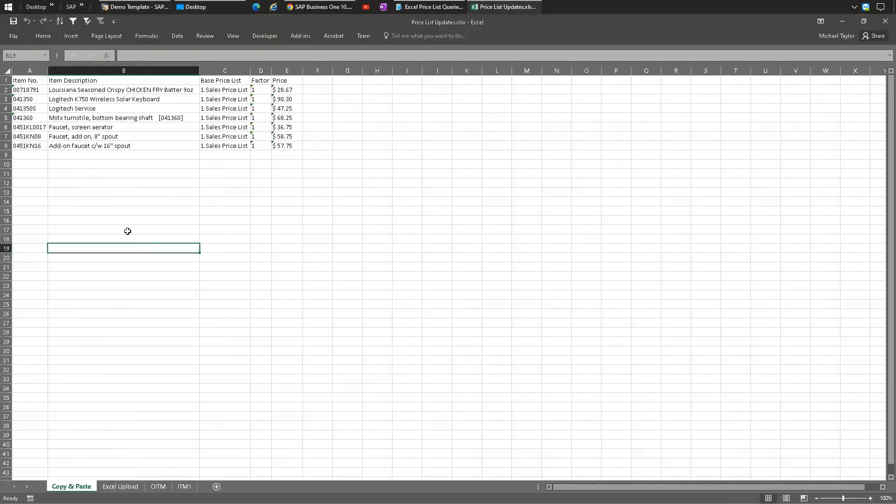
Step: Paste the copied price list table over the existing data, starting at cell A1
left_click(28, 80)
right_click(33, 81)
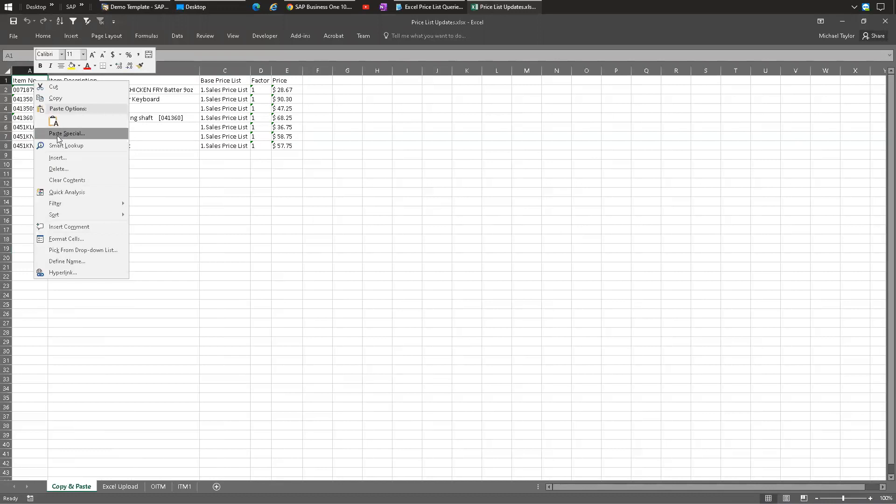
key("Escape")
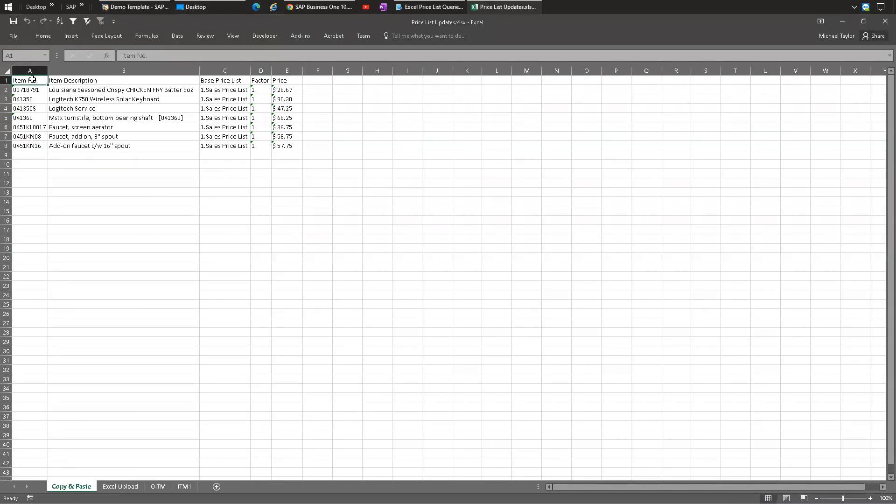
key("ctrl+v")
left_click(306, 209)
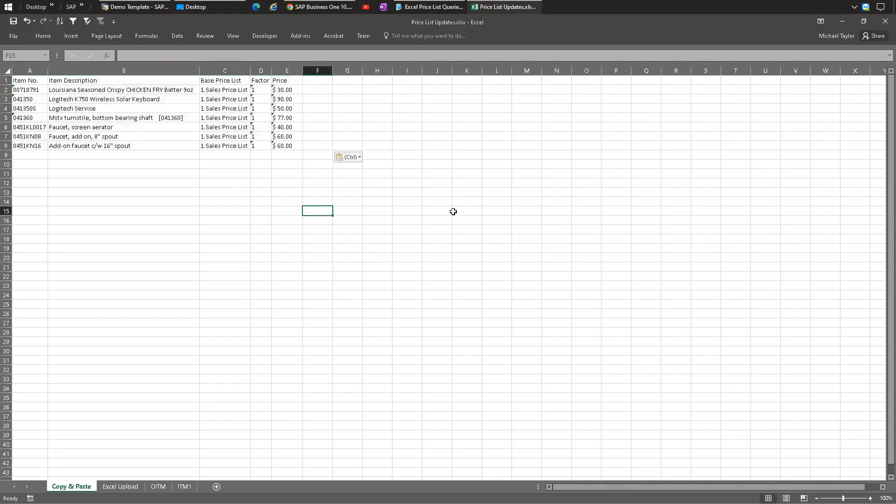
Step: Try pasting the copied table into the blank area starting at cell H12
left_click(383, 183)
key("ctrl+v")
left_click(589, 248)
left_click_drag(382, 182, 494, 247)
key("ctrl+z")
left_click(371, 156)
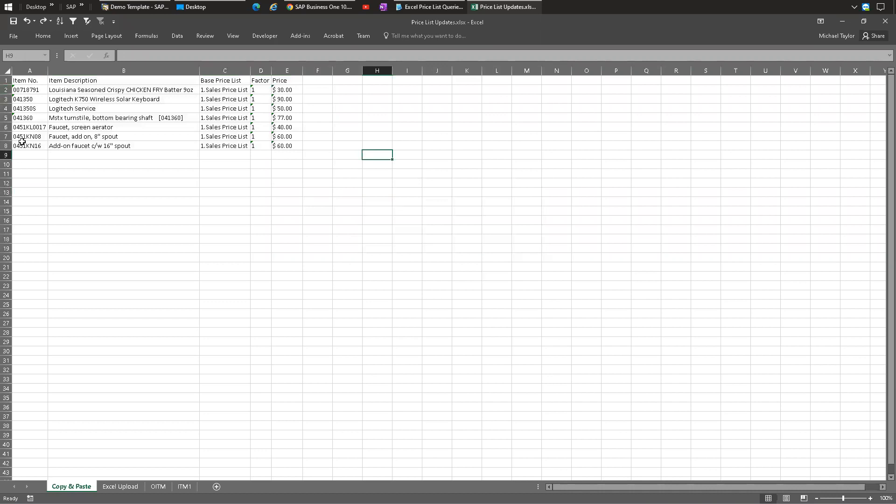
Step: Format columns A through E with the Text number category
left_click(24, 70)
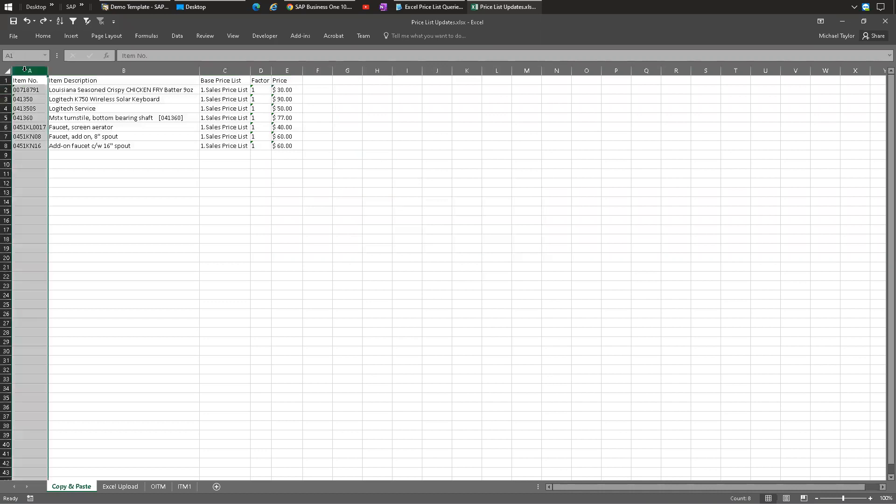
left_click(290, 70, "shift")
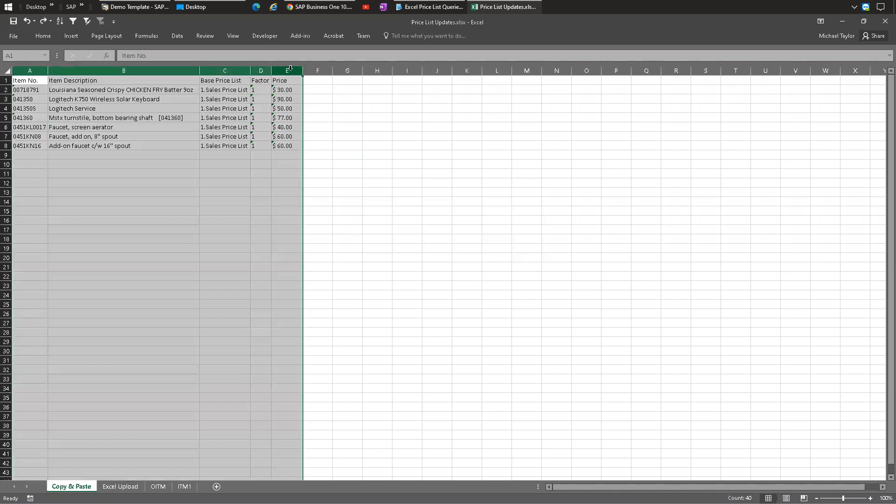
right_click(289, 69)
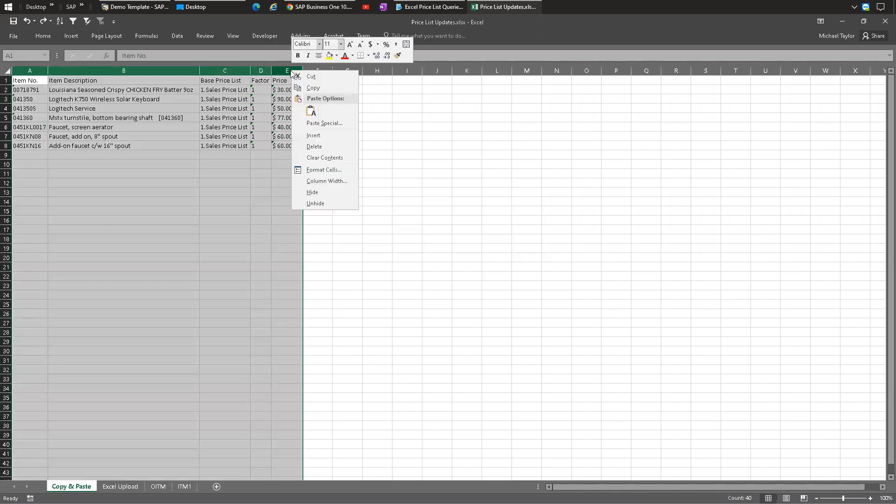
left_click(334, 170)
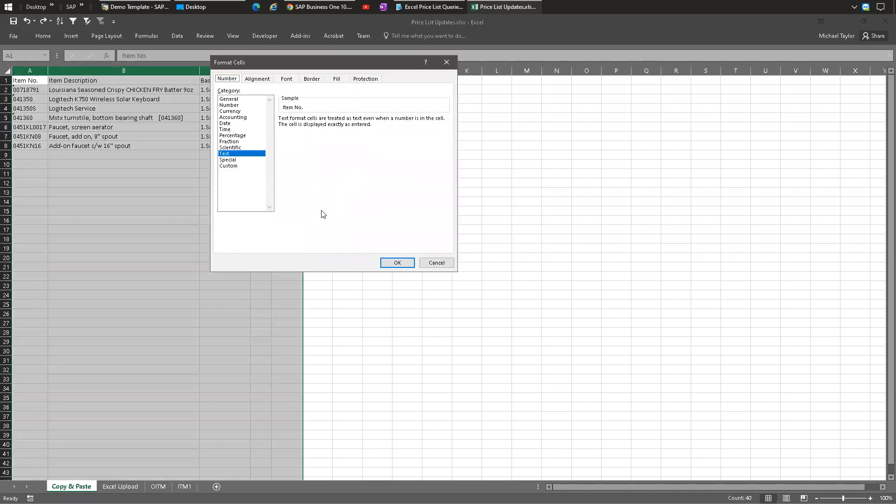
left_click(397, 262)
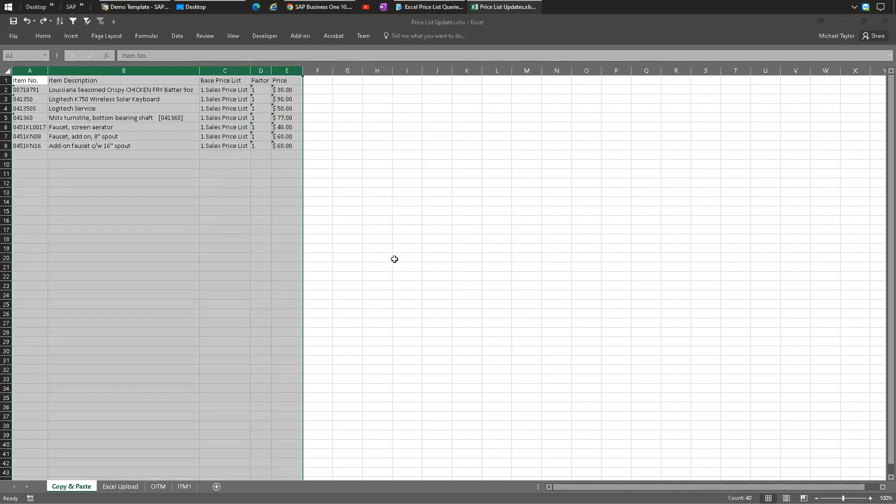
Step: Try pasting the copied table outside the text-formatted columns, starting at cell G10
left_click(346, 164)
key("ctrl+v")
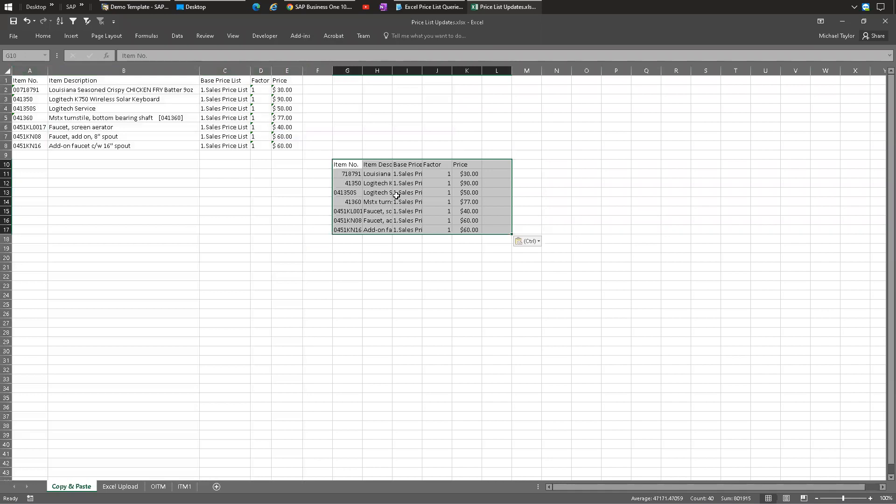
key("ctrl+z")
Step: Paste the copied table again into the text-formatted columns, starting at cell A1
left_click(27, 82)
key("ctrl+v")
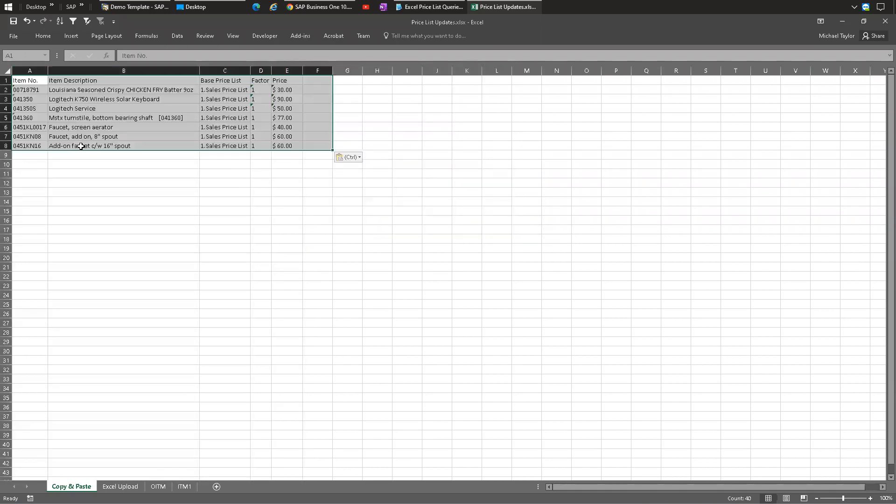
left_click(102, 181)
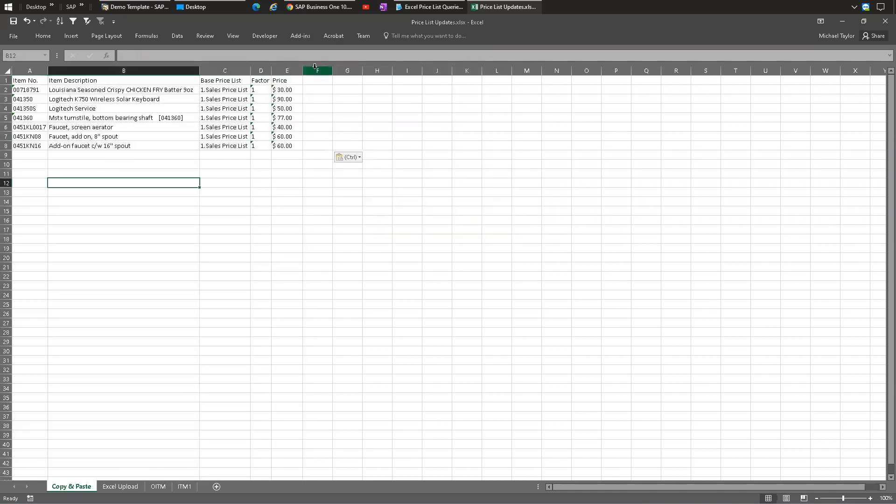
left_click_drag(284, 89, 37, 146)
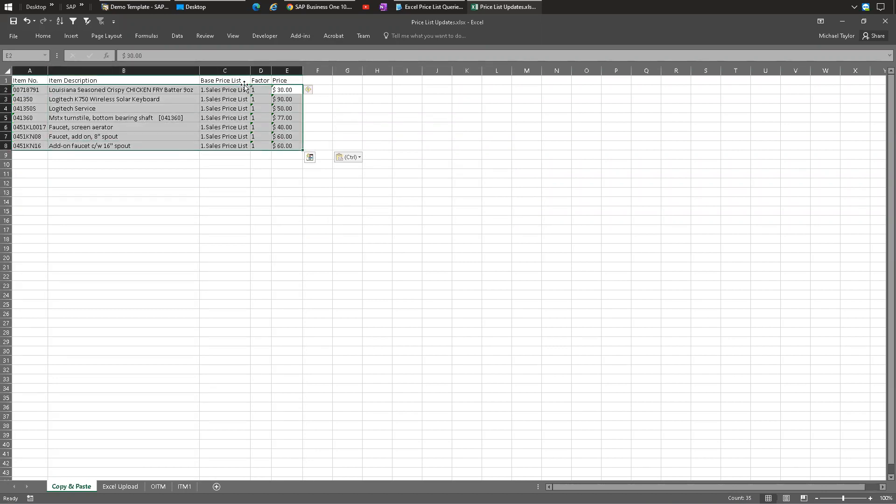
left_click(294, 82)
Step: Switch to SAP Business One and copy the filtered 1.Sales Price List table again
left_click(136, 6)
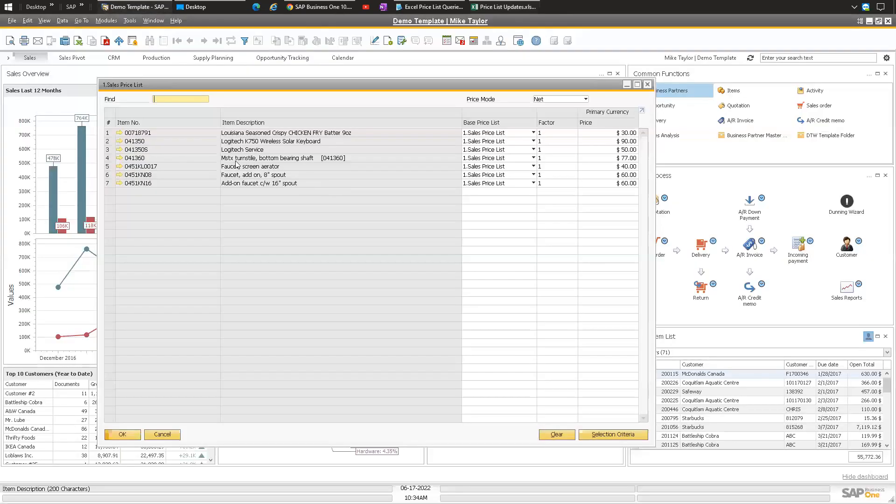
right_click(243, 150)
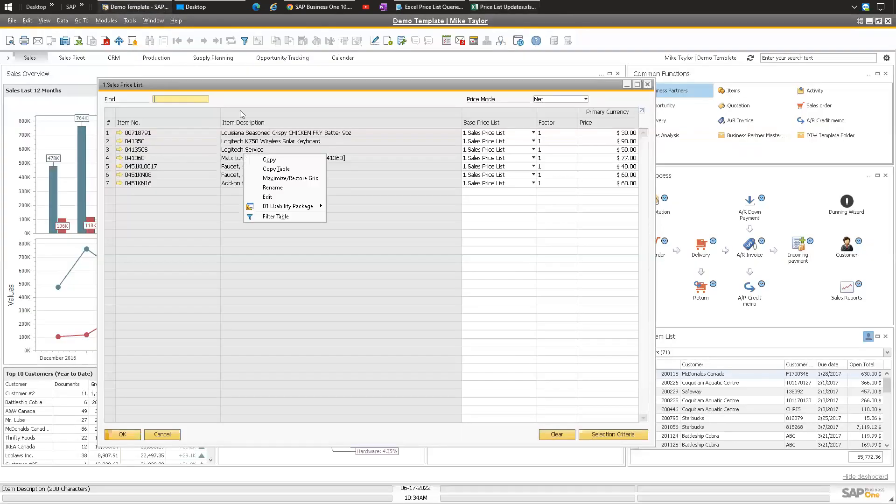
left_click(337, 131)
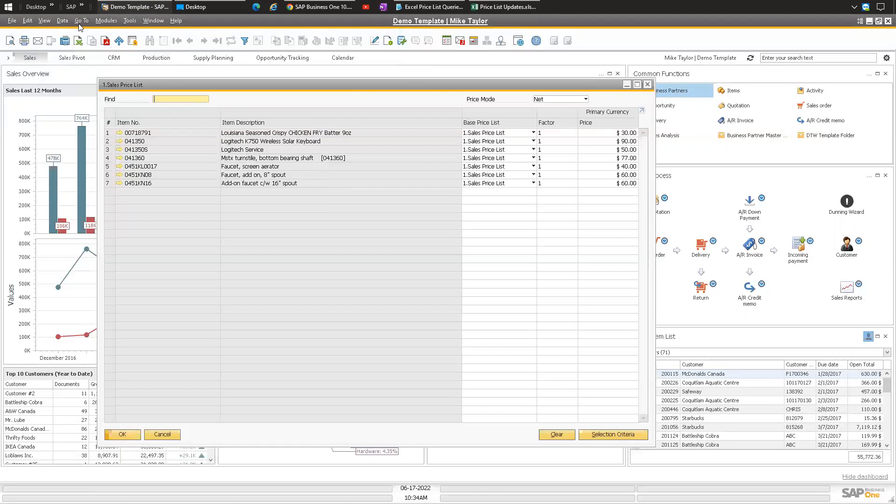
right_click(273, 152)
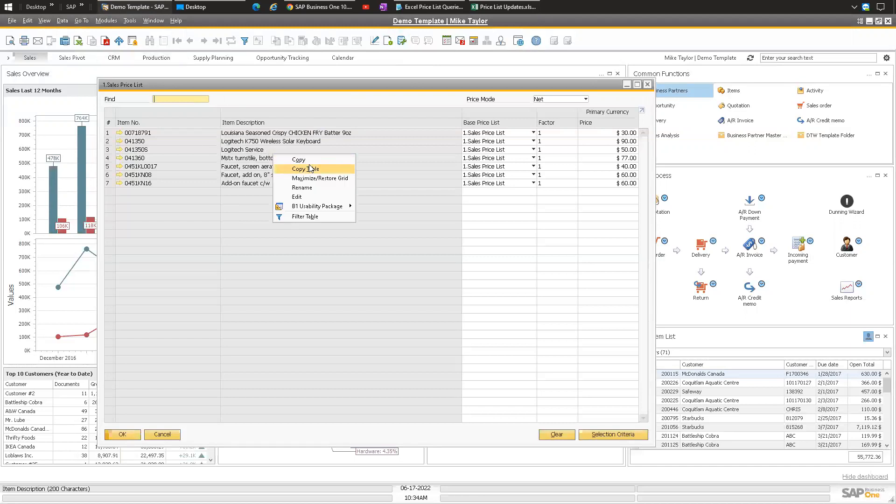
left_click(315, 169)
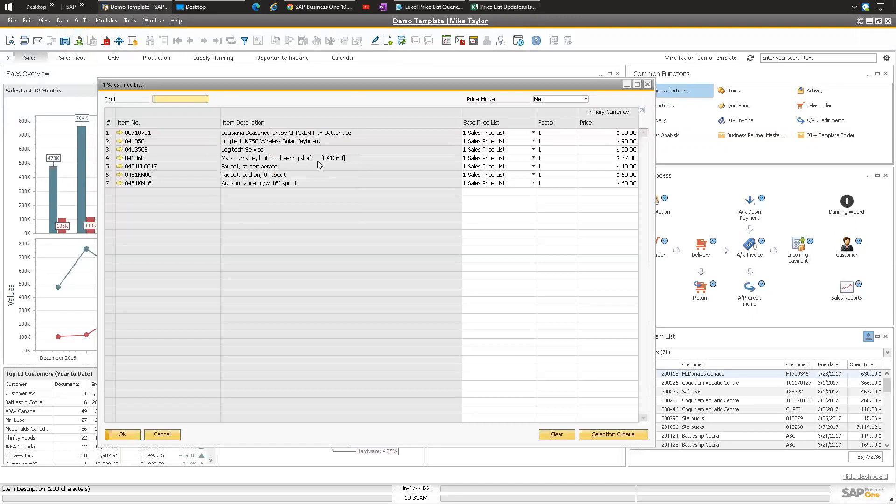
right_click(304, 147)
left_click(345, 162)
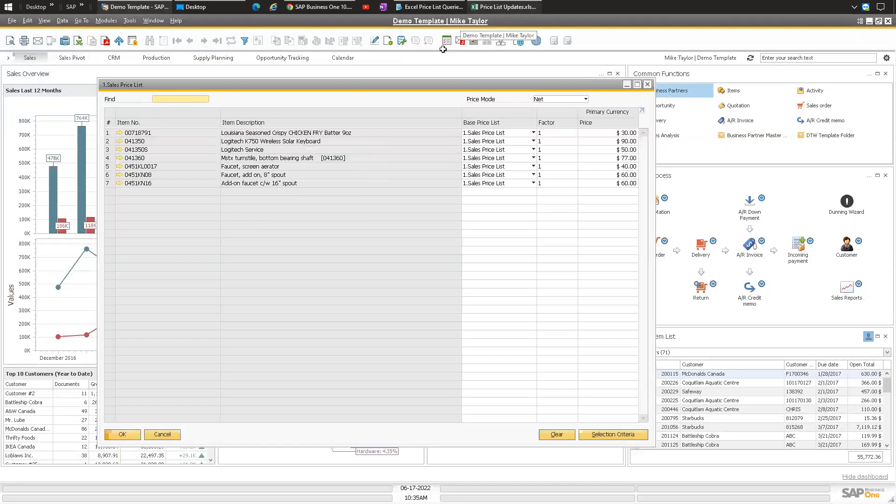
Step: Switch to the Price List Updates workbook in Excel and change the price of item 041360 to $ 70.00
left_click(476, 5)
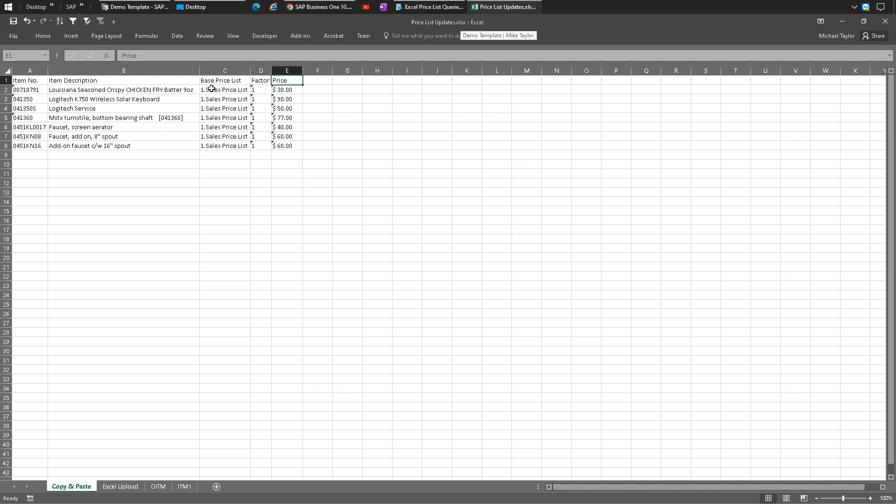
left_click(291, 91)
left_click(292, 117)
key("F2")
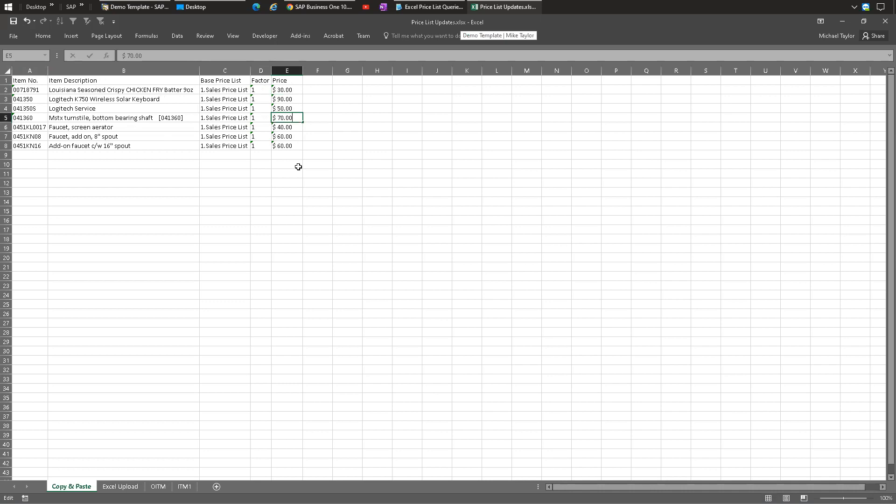
Step: Set the price of item 0451KN16, the add-on faucet with 16" spout, to $ 65.00
double_click(284, 137)
left_click_drag(287, 88, 284, 146)
left_click(436, 134)
left_click(282, 146)
type("5")
key("Return")
Step: Set the price of item 041350S, Logitech Service, to $ 55.00
key("Up")
key("Up")
key("Up")
key("Up")
key("Up")
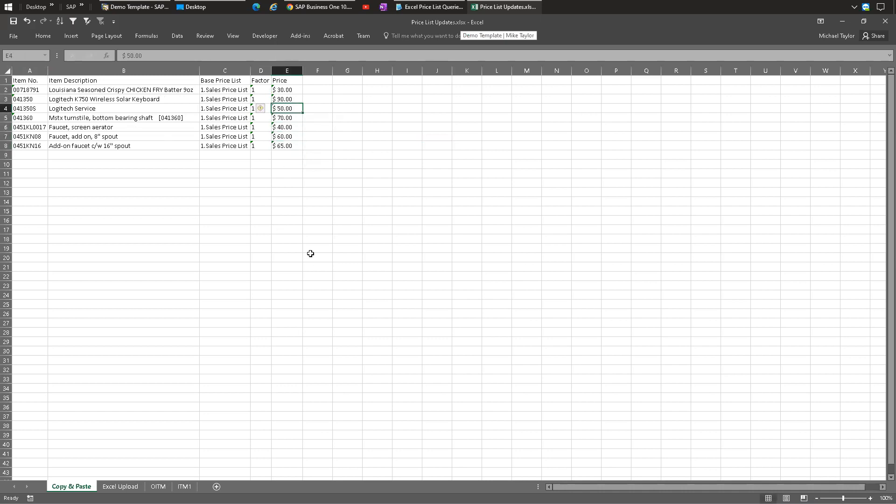
double_click(282, 108)
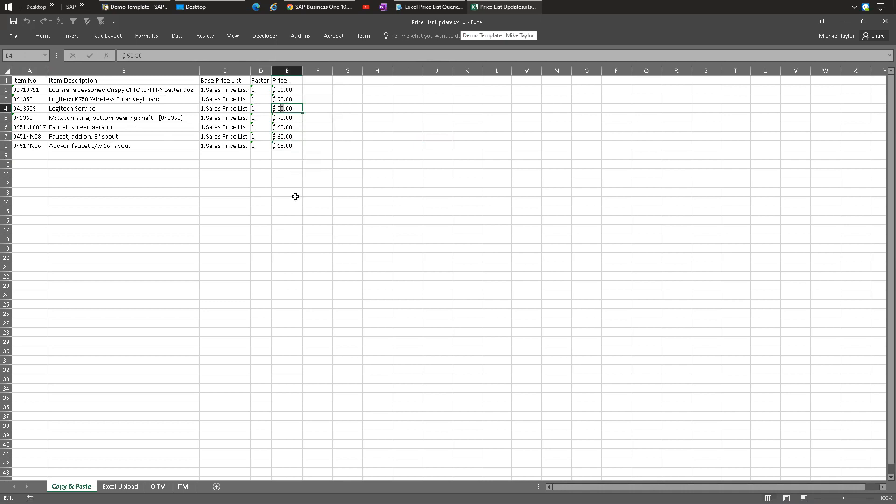
key("Return")
Step: Copy the whole edited price table, including its header row, from A1 to E8
key("Down")
key("Down")
key("Down")
left_click(112, 80, "shift")
left_click(21, 78, "shift")
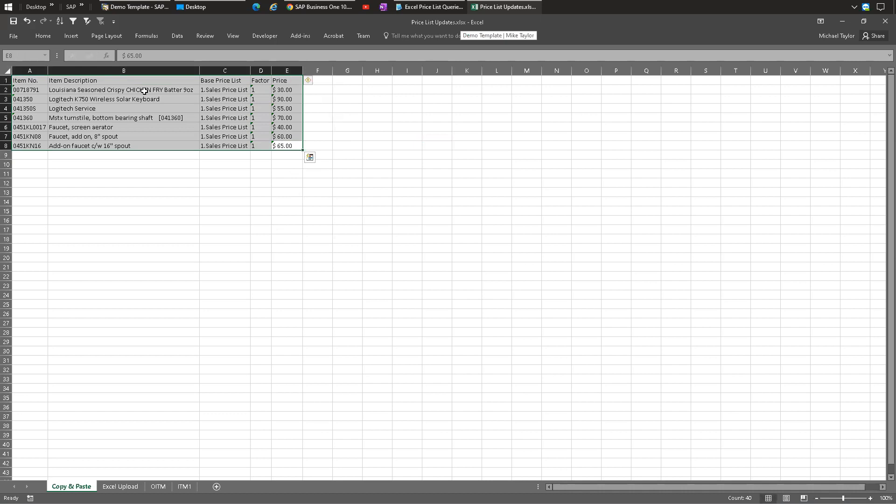
key("ctrl+c")
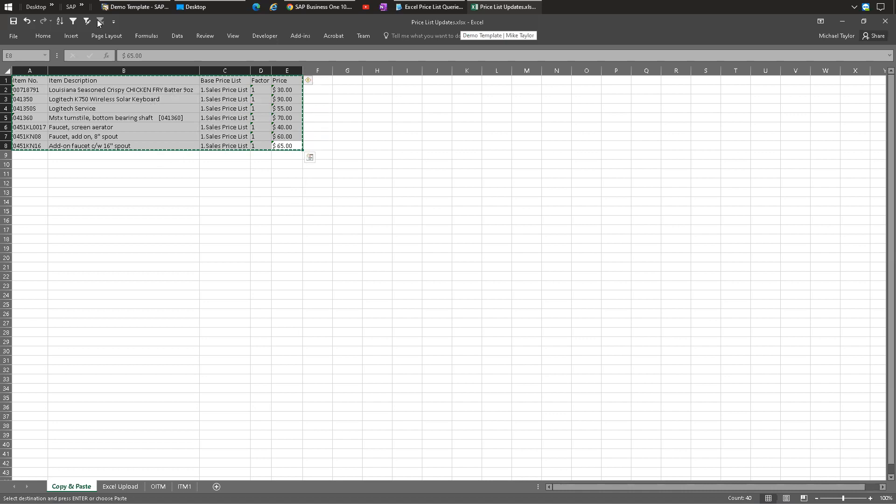
Step: Switch to SAP Business One and paste the copied table into the 1.Sales Price List grid, specifying that it includes header information
left_click(148, 9)
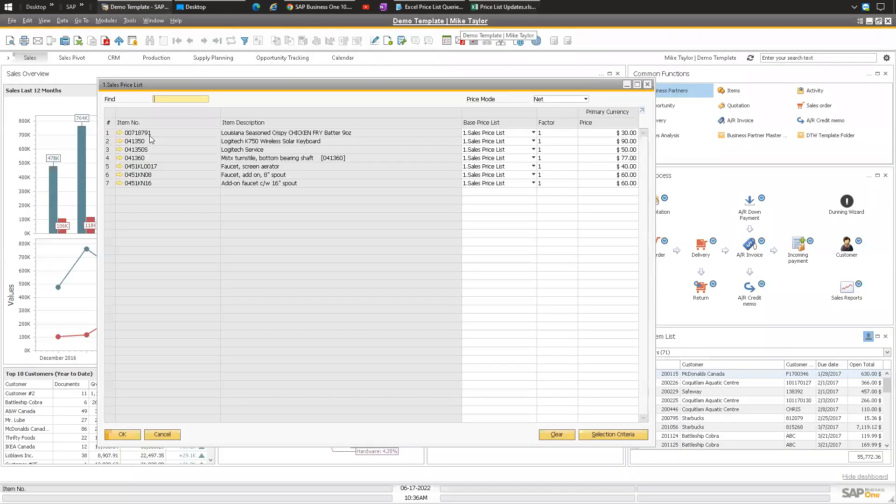
right_click(151, 136)
left_click(161, 132)
right_click(161, 134)
left_click(173, 132)
left_click(563, 135)
right_click(564, 138)
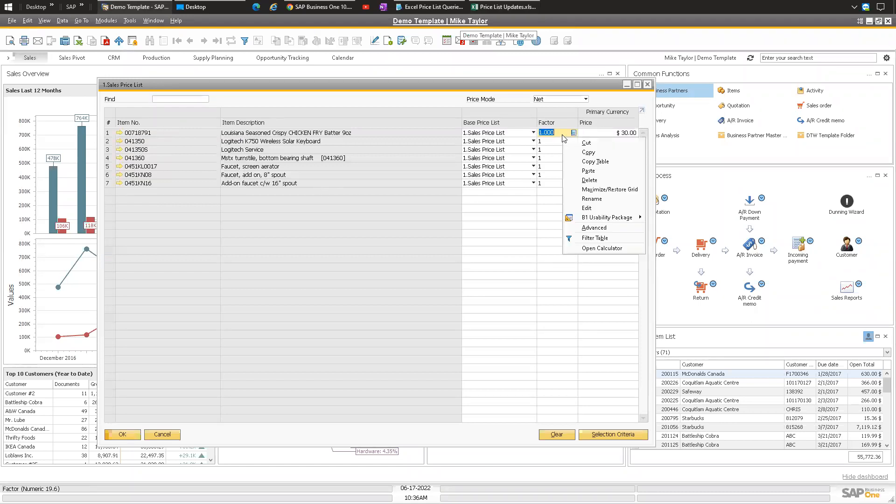
left_click(587, 171)
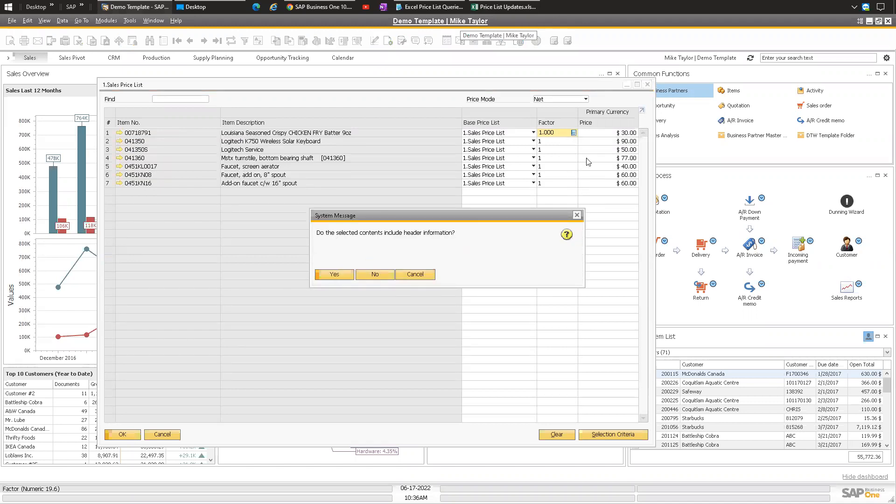
left_click(340, 274)
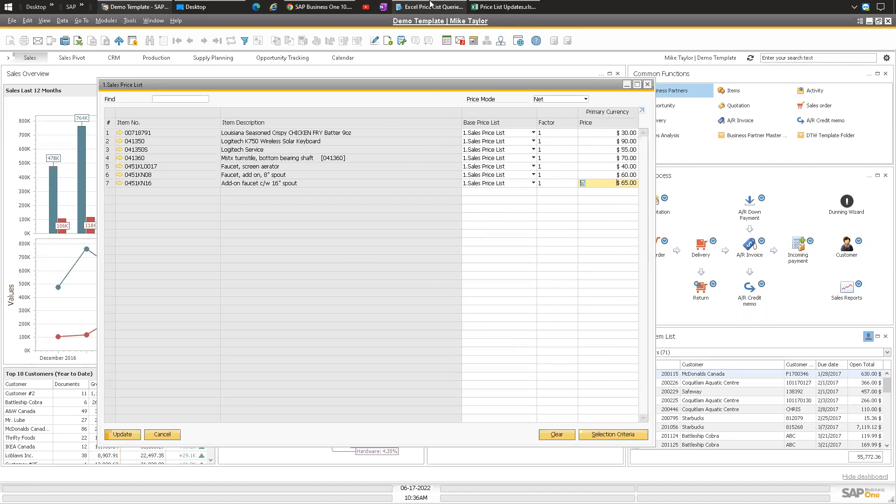
Step: Compare the Price column E2 to E8 in the Excel workbook with the pasted prices in the SAP price list
left_click(504, 6)
left_click(260, 99)
left_click(283, 88)
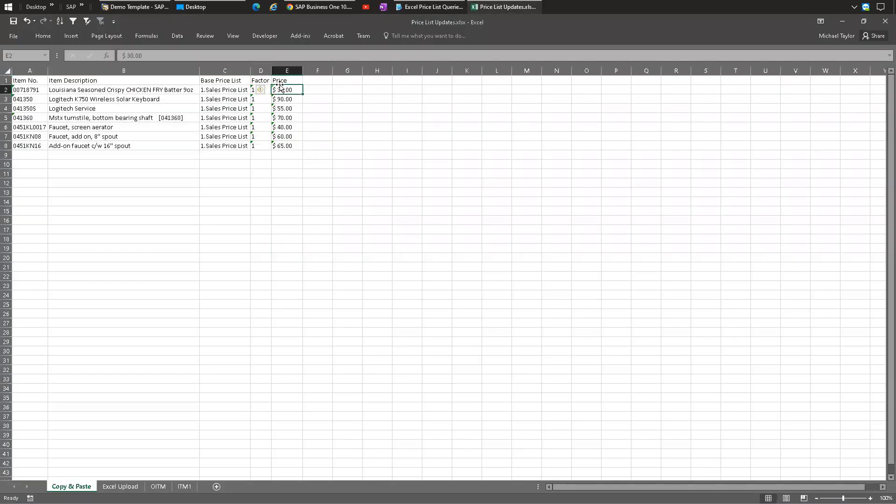
left_click(281, 147)
left_click_drag(279, 90, 279, 144)
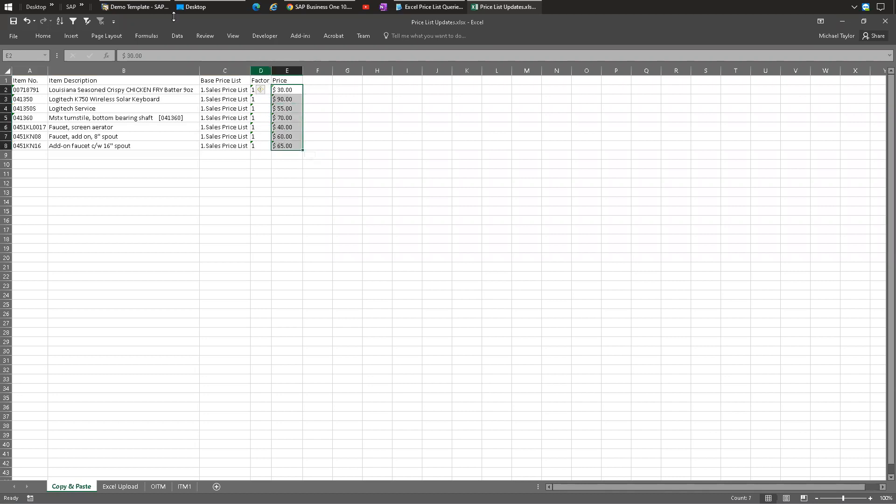
key("alt+Tab")
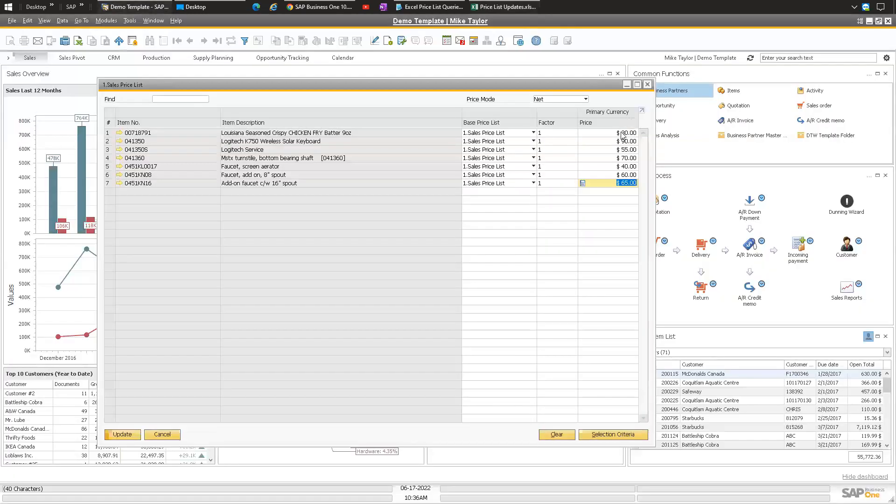
left_click(622, 135)
key("Tab")
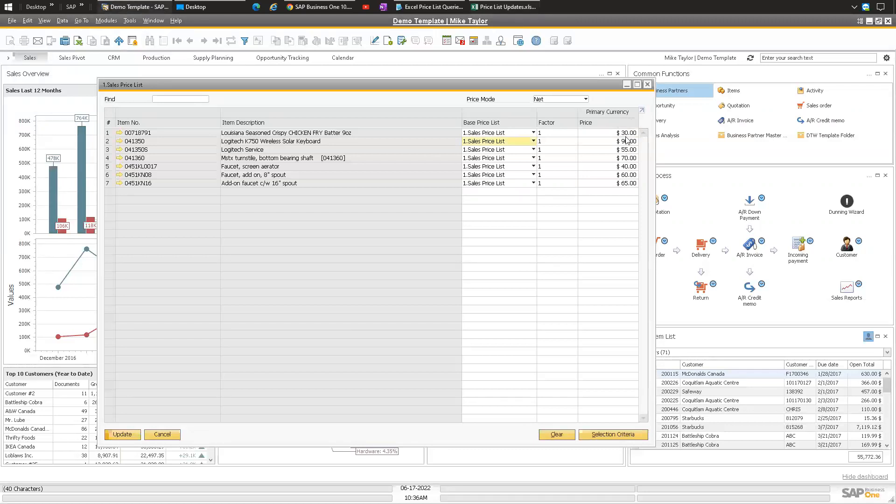
left_click(619, 133)
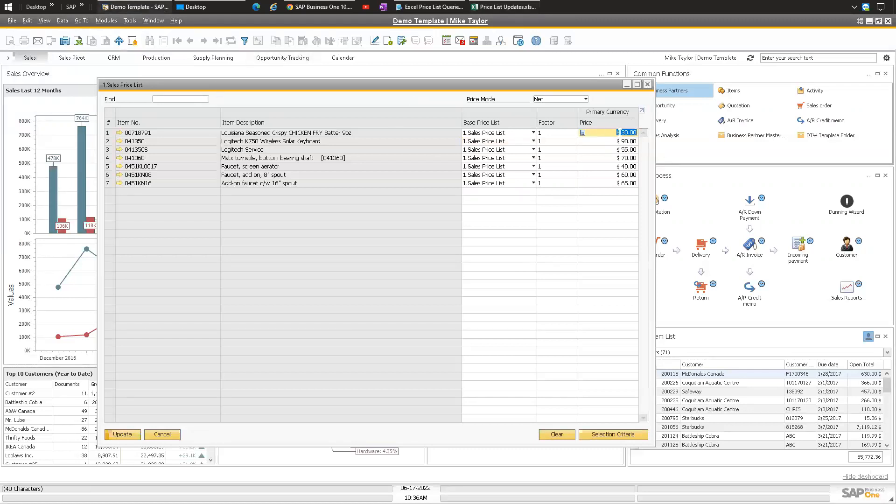
Step: Recheck the currency format of the Excel prices against the price fields of the first two items in SAP
left_click(498, 5)
left_click(282, 109)
left_click_drag(282, 109, 279, 139)
left_click(285, 90)
left_click(133, 6)
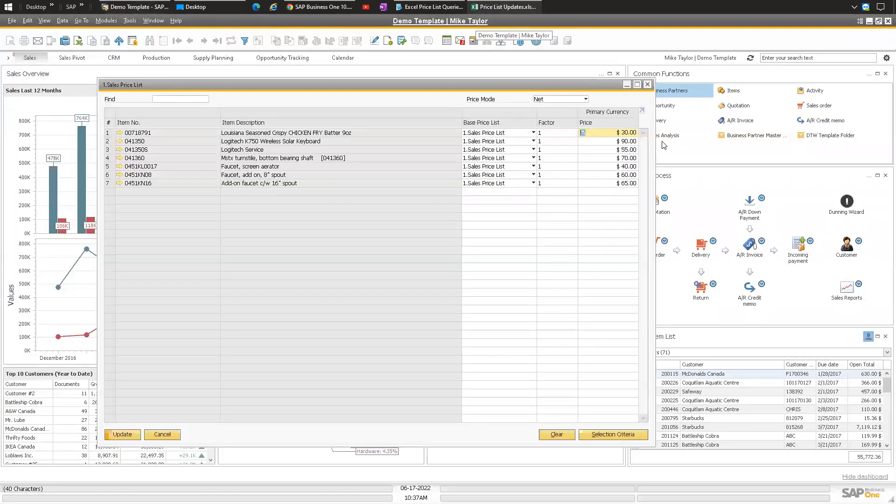
left_click(619, 142)
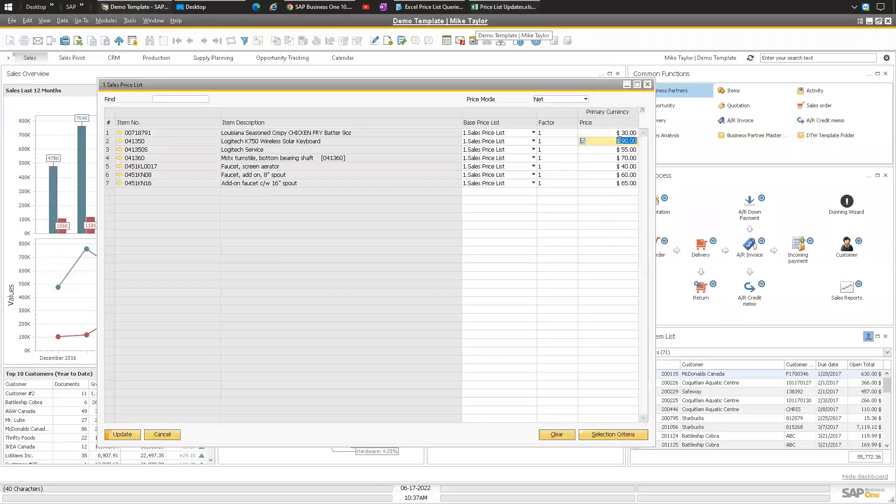
left_click(616, 132)
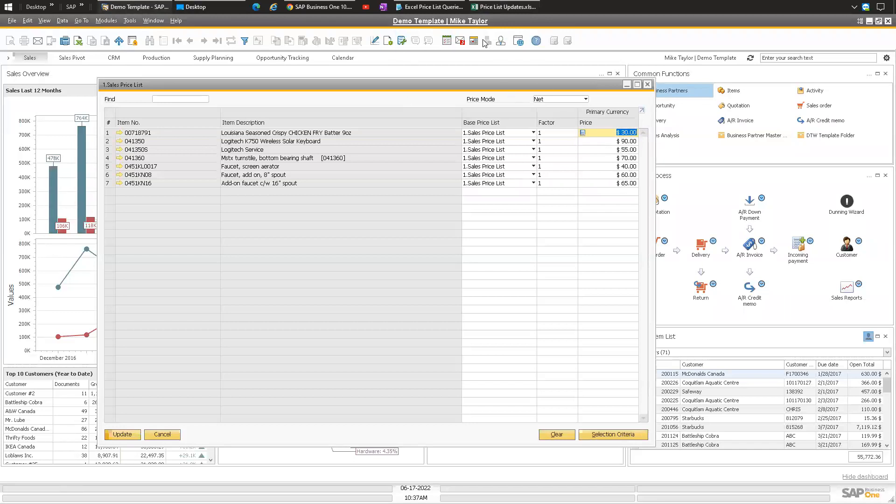
Step: Try the currency code format by entering USD 30.00 as the price of item 00718791, and compare it with Excel
left_click(620, 132)
key("Tab")
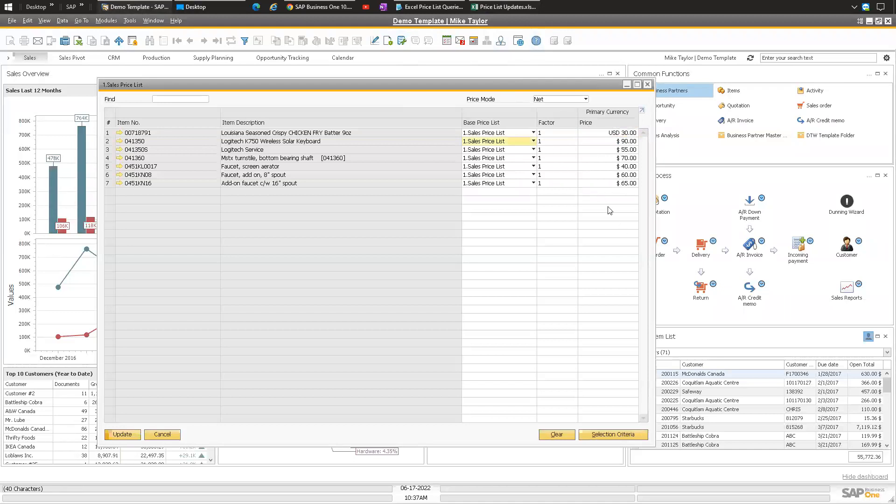
left_click(628, 133)
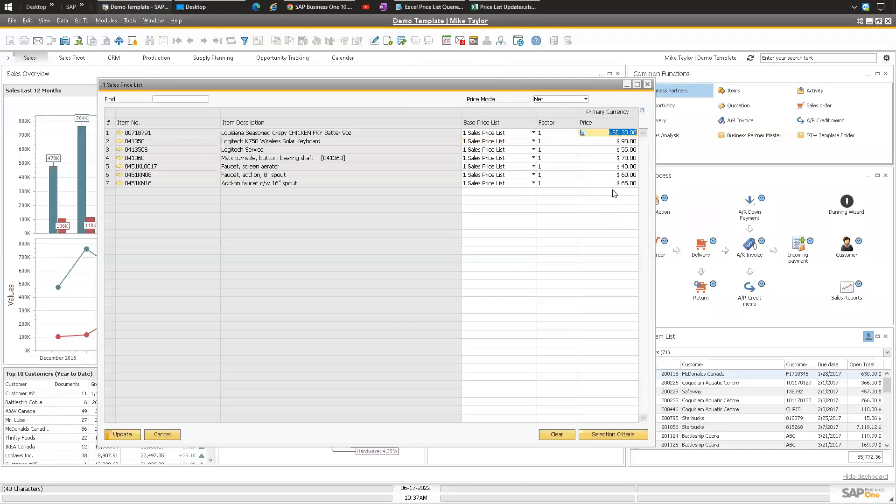
left_click(506, 7)
left_click(142, 6)
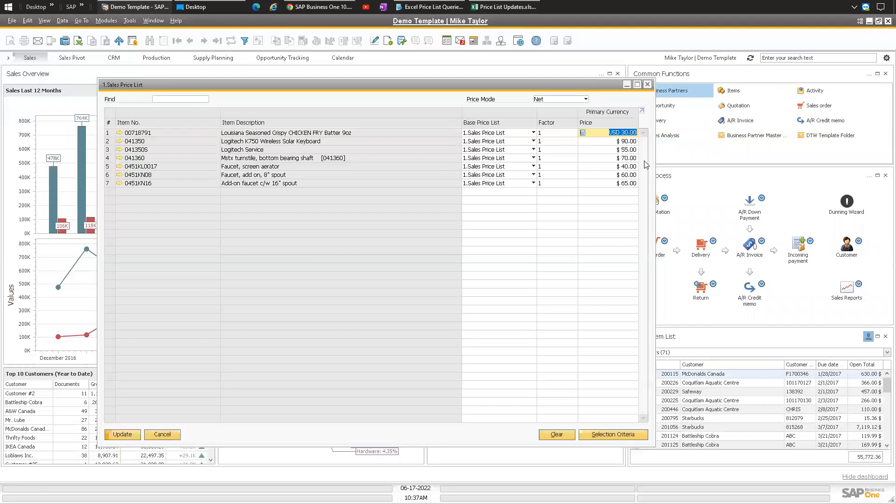
Step: Restore the price of item 00718791 to $ 30.00 and save the price list update
left_click(617, 132)
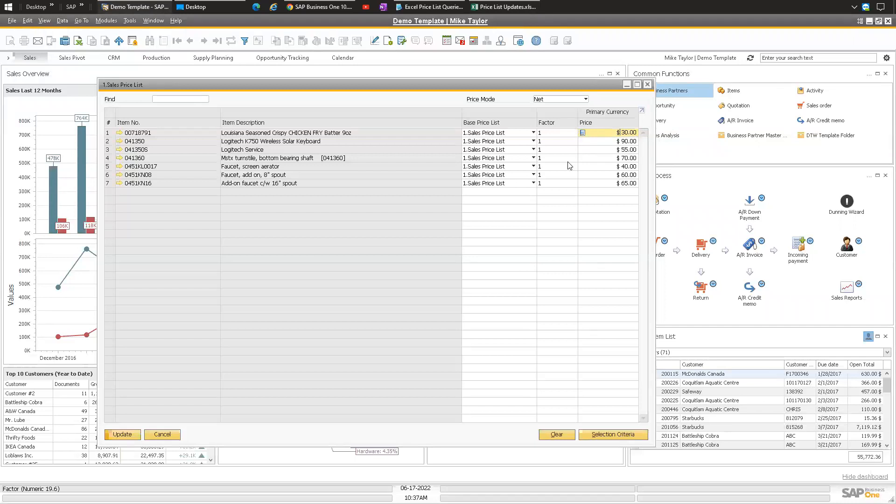
key("Tab")
left_click(127, 433)
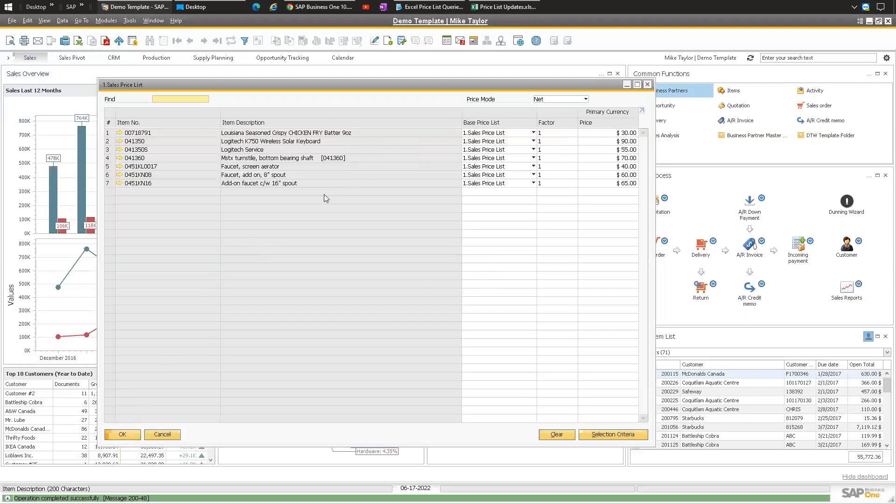
Step: Review the price list's selection criteria for item range and group, and close them without changes
right_click(566, 143)
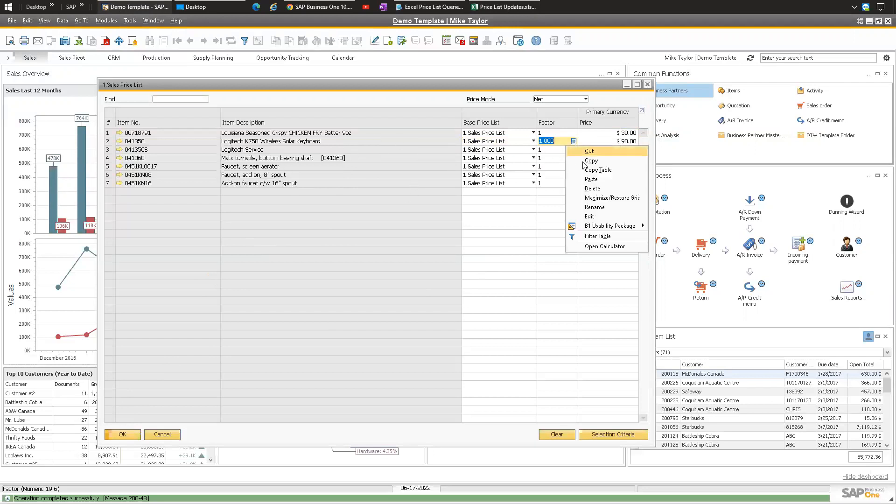
left_click(361, 273)
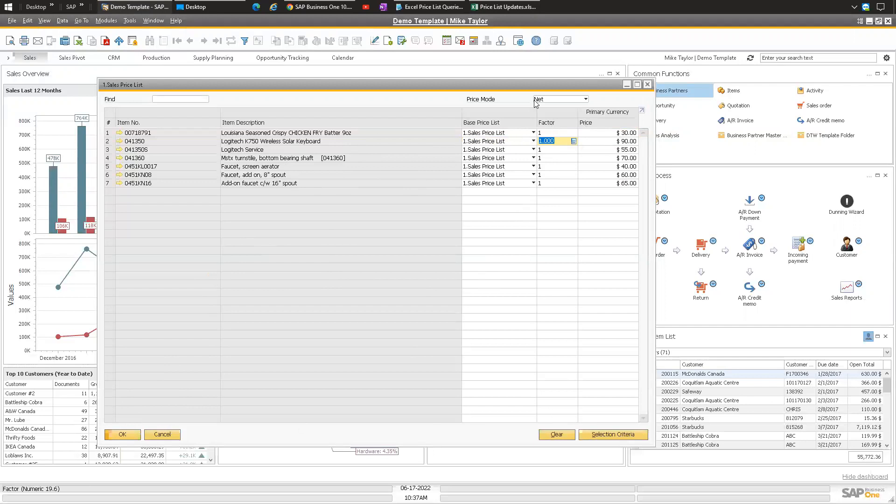
left_click(608, 435)
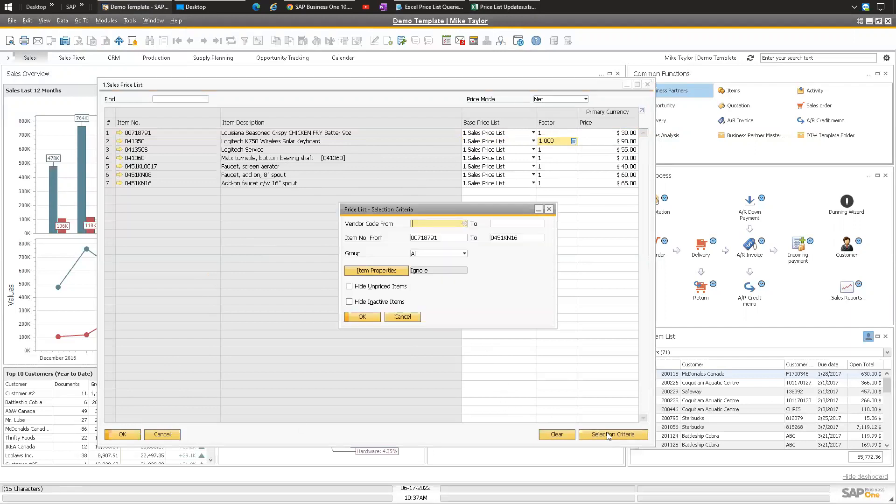
left_click(414, 255)
left_click(385, 248)
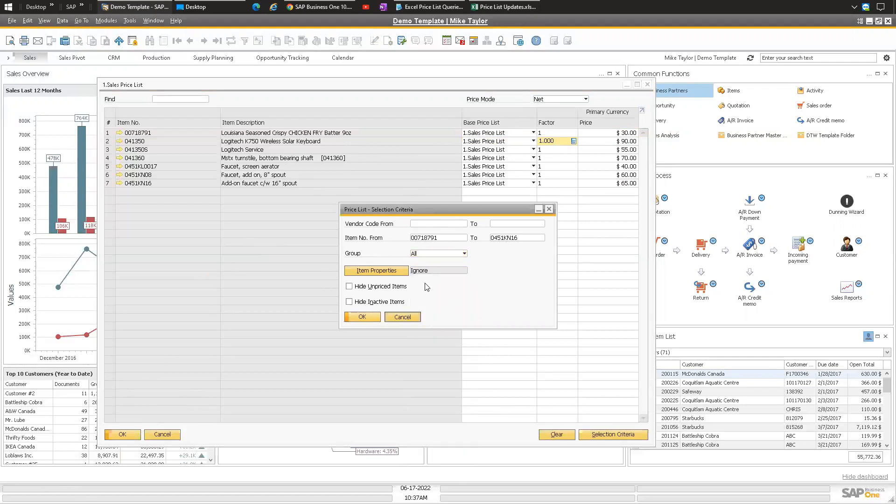
left_click(407, 319)
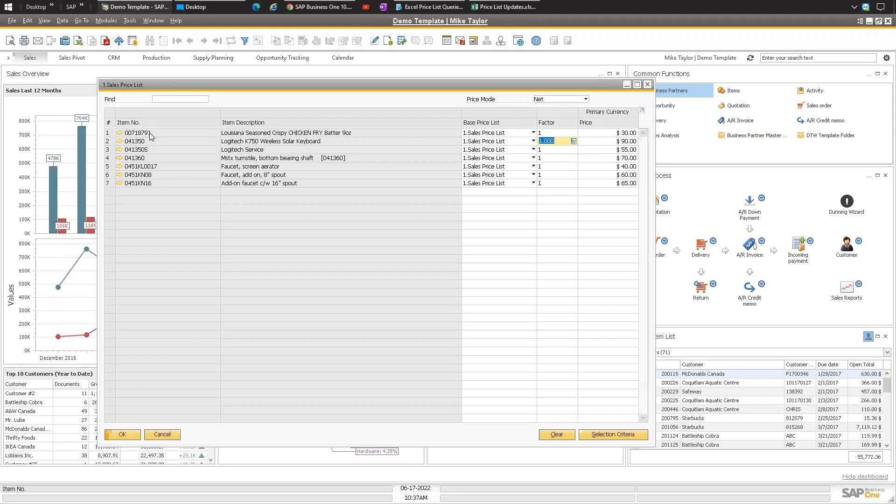
Step: Close the 1.Sales Price List and the Price Lists window
left_click(566, 133)
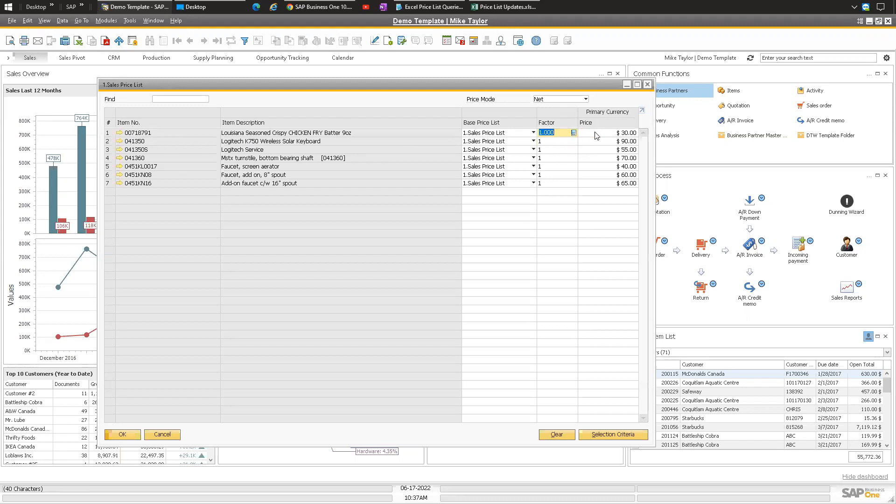
left_click(607, 132)
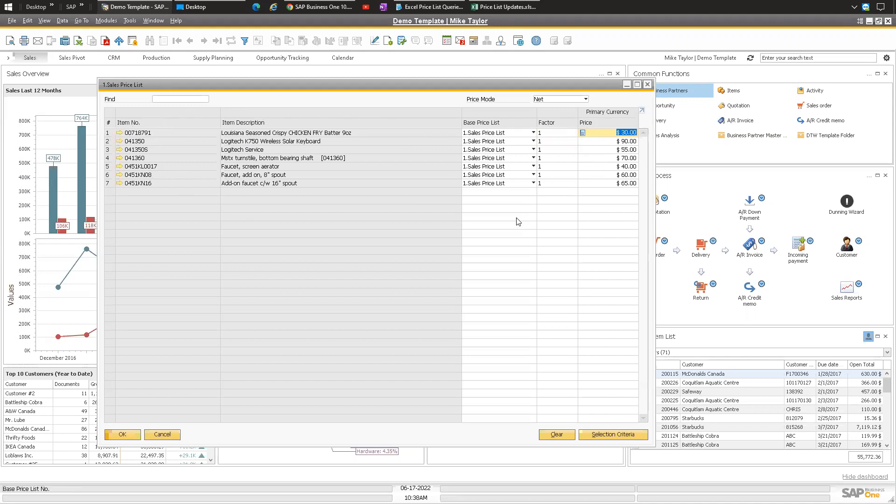
left_click(162, 434)
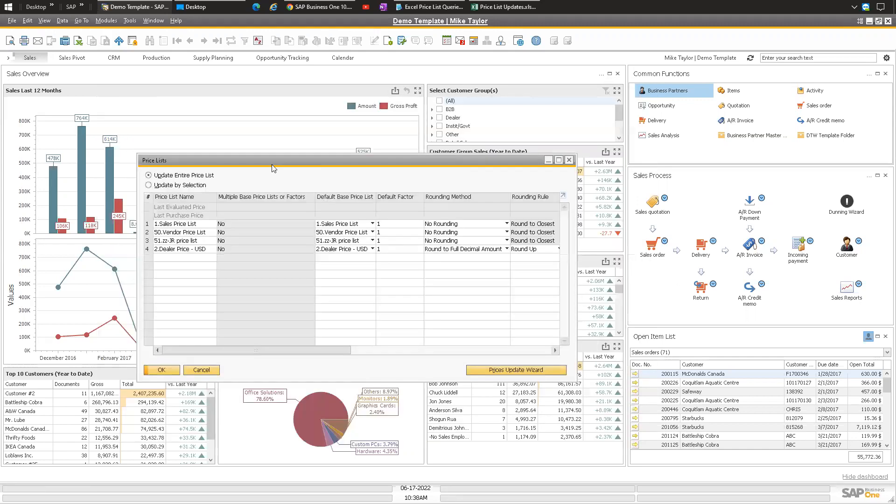
key("Escape")
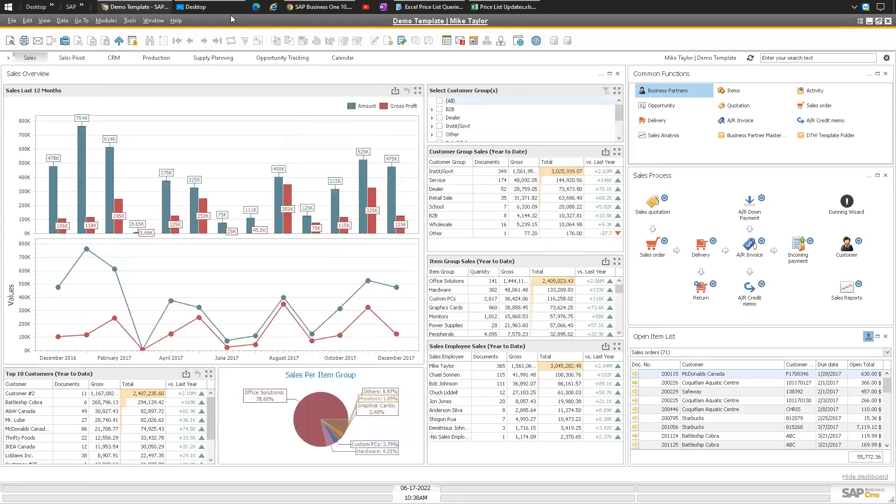
Step: Open the Import from Excel tool under data import and set the data type to import to Price List
left_click(104, 22)
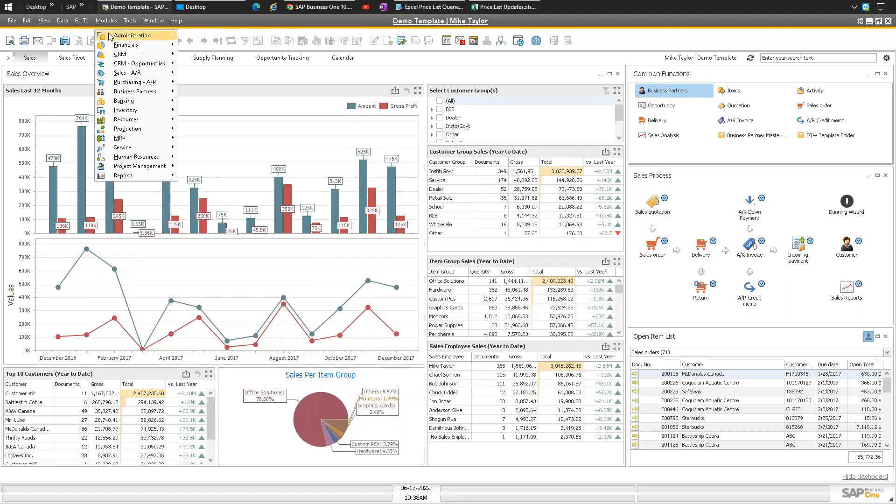
mouse_move(122, 35)
mouse_move(226, 86)
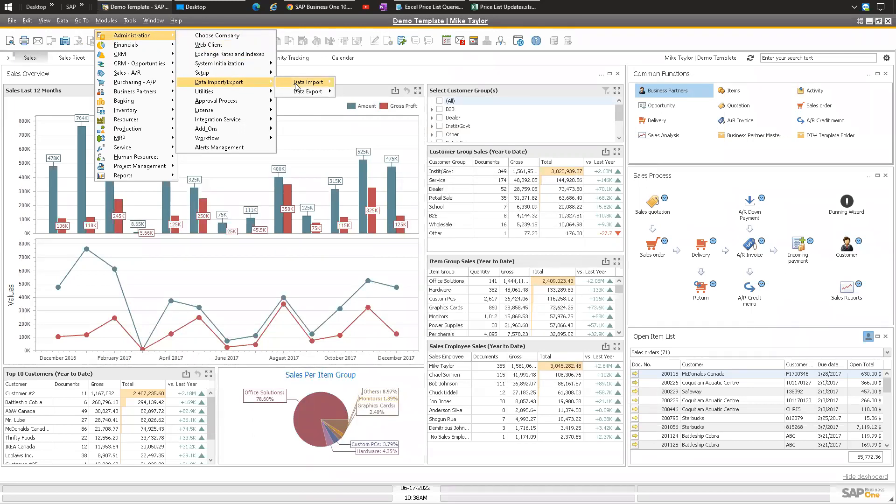
mouse_move(297, 87)
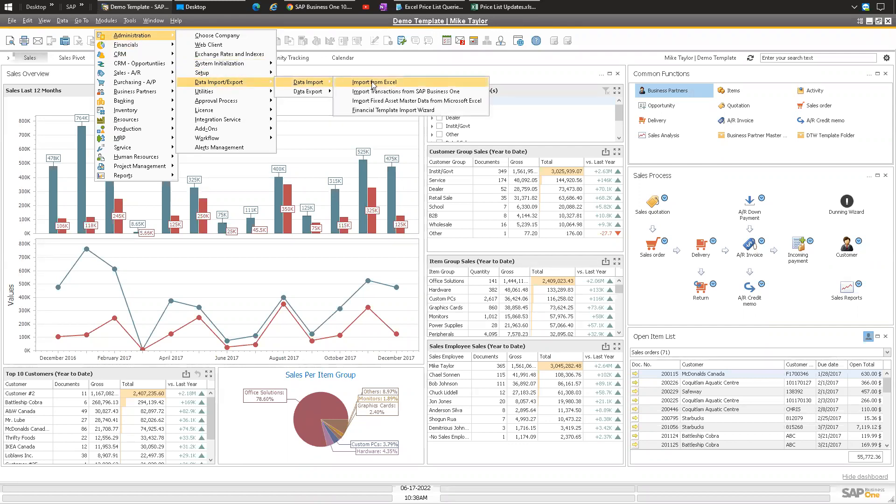
left_click(405, 85)
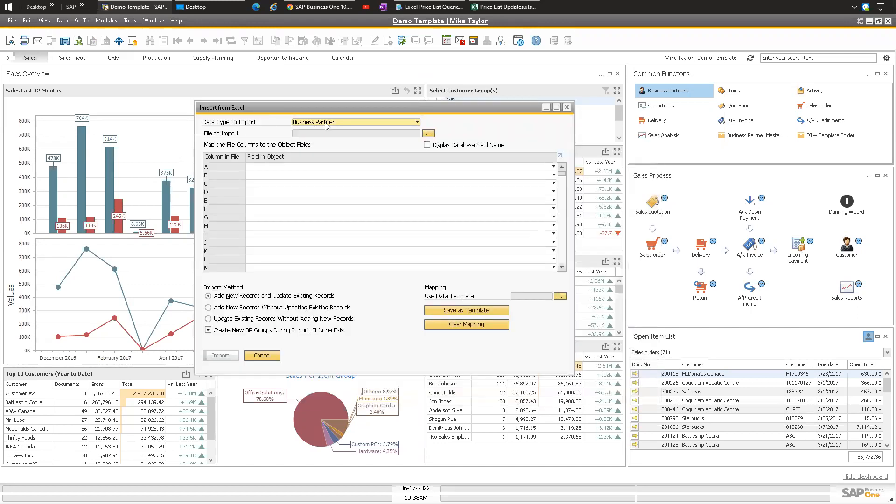
left_click(341, 121)
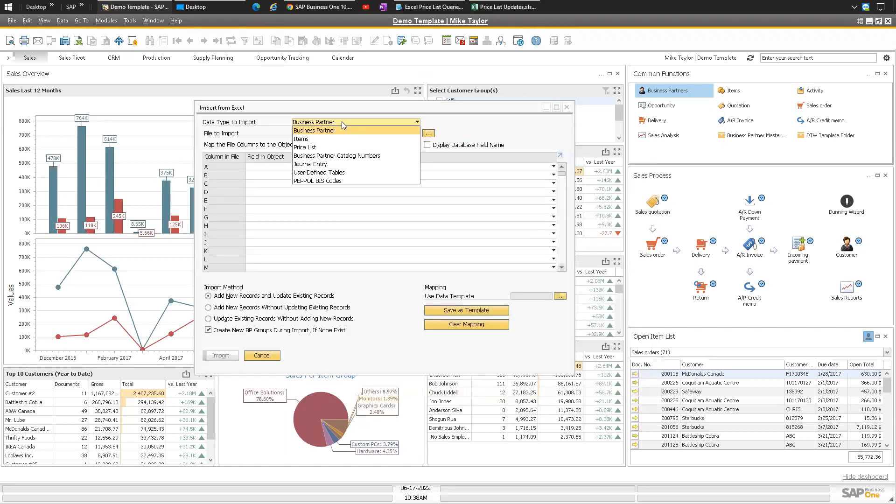
left_click(310, 148)
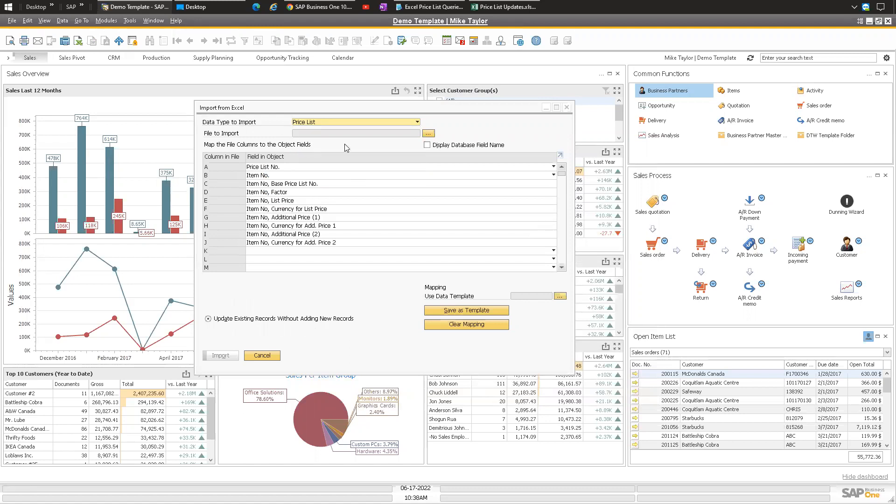
Step: Examine the object fields available for mapping column A, keeping it on Price List No
left_click(283, 167)
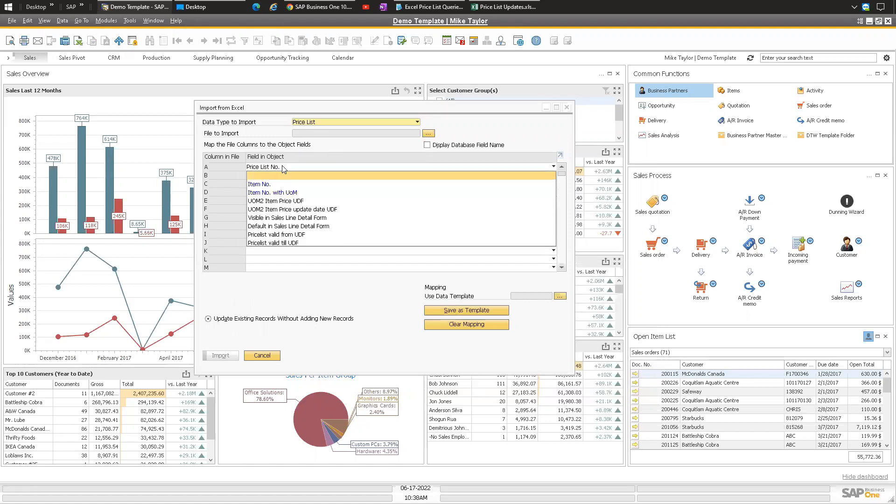
left_click(347, 157)
left_click(278, 165)
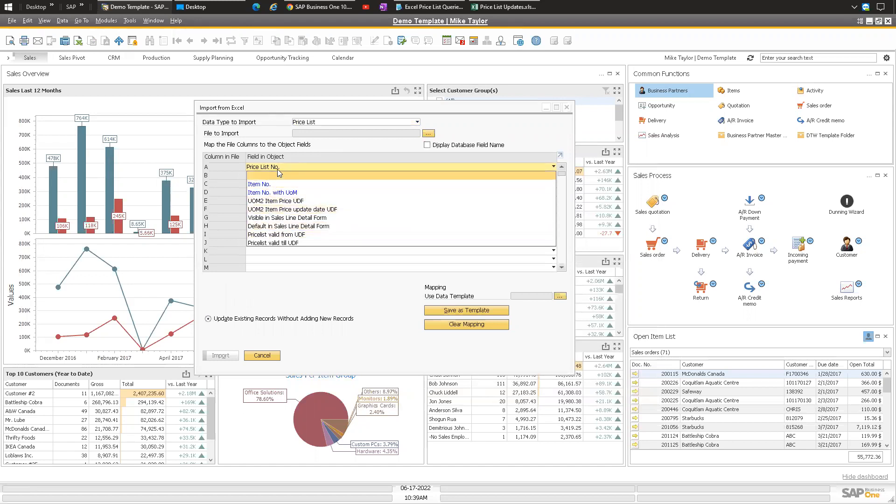
left_click(279, 168)
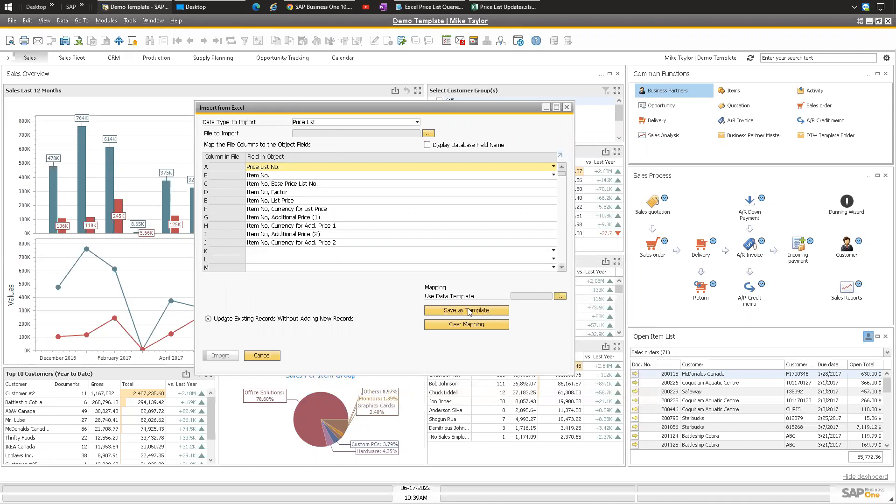
Step: Review the existing data import templates for saving the column mapping, and close the list without saving
left_click(448, 311)
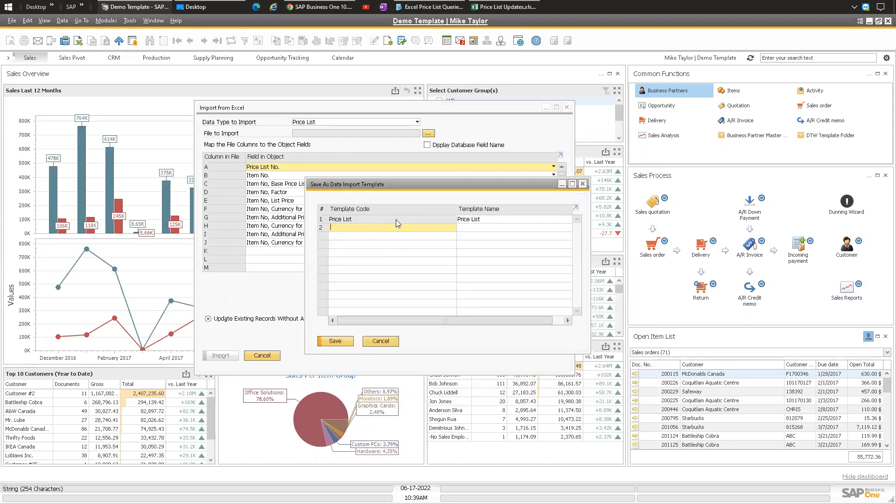
left_click(375, 341)
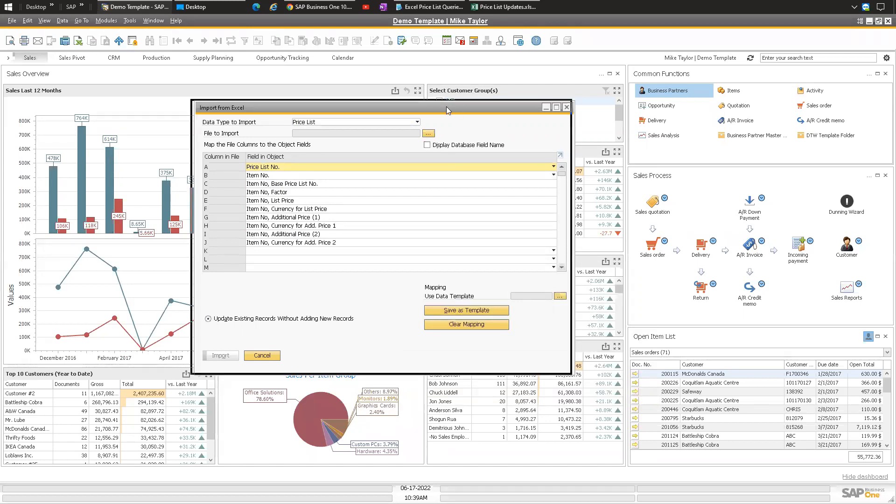
left_click_drag(446, 106, 269, 103)
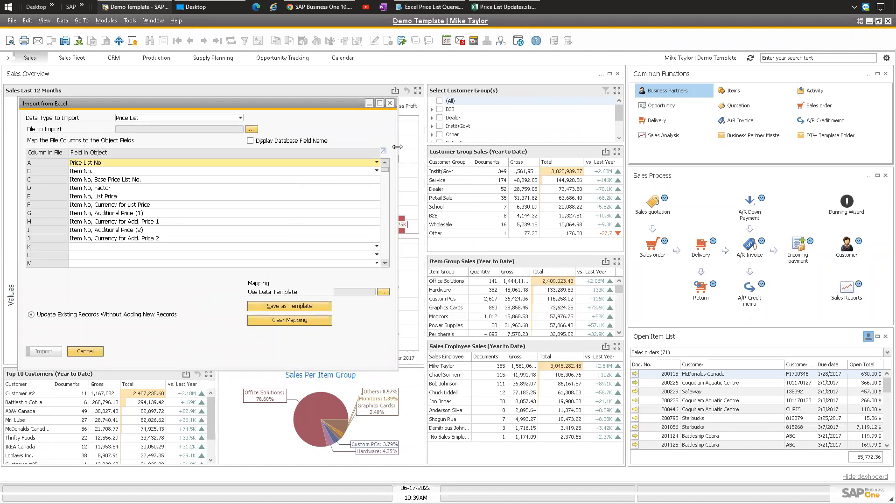
Step: Switch to the Excel Price List Queries.txt file and copy the whole SELECT TOP 7 price list query
left_click(429, 7)
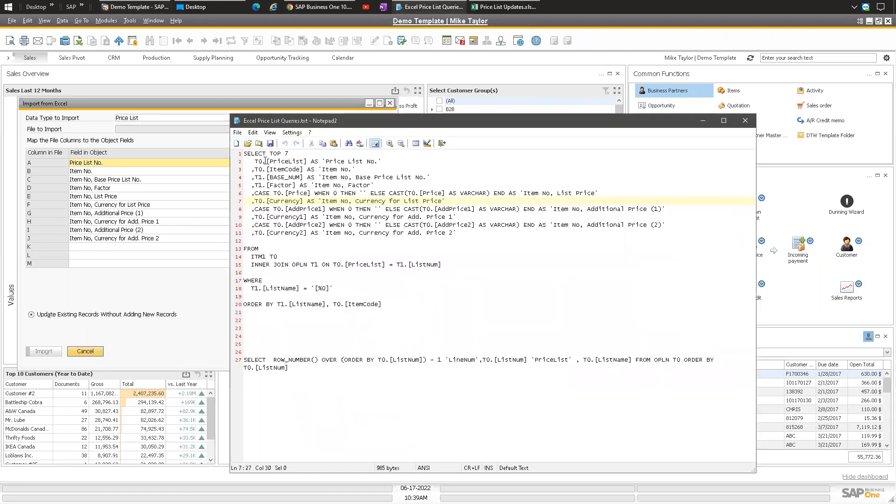
left_click_drag(390, 301, 196, 131)
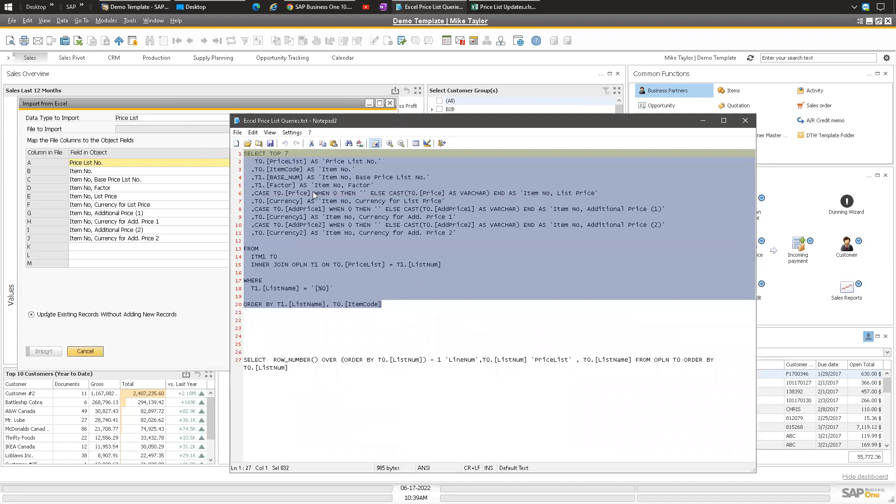
left_click(291, 193)
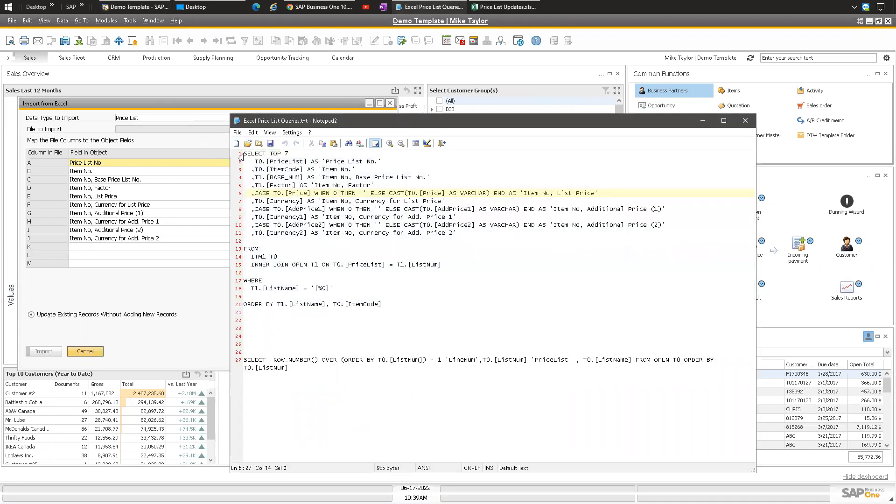
left_click_drag(381, 303, 243, 154)
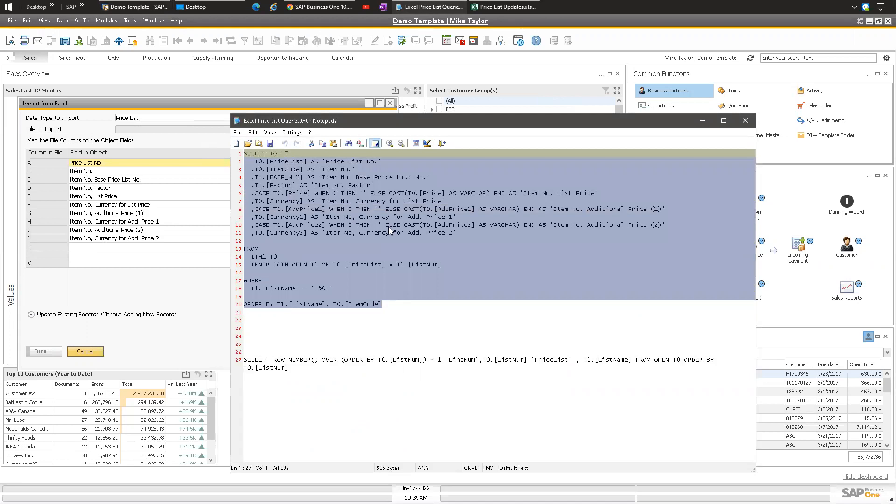
left_click(390, 304)
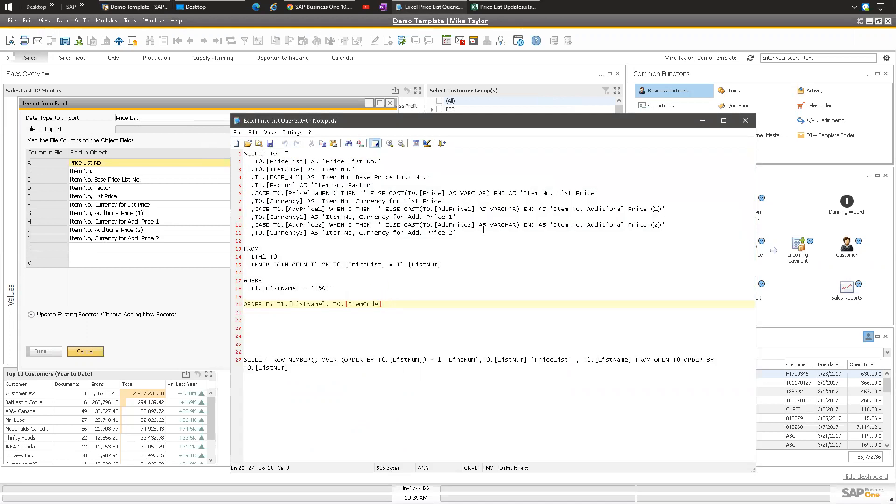
left_click_drag(392, 304, 233, 157)
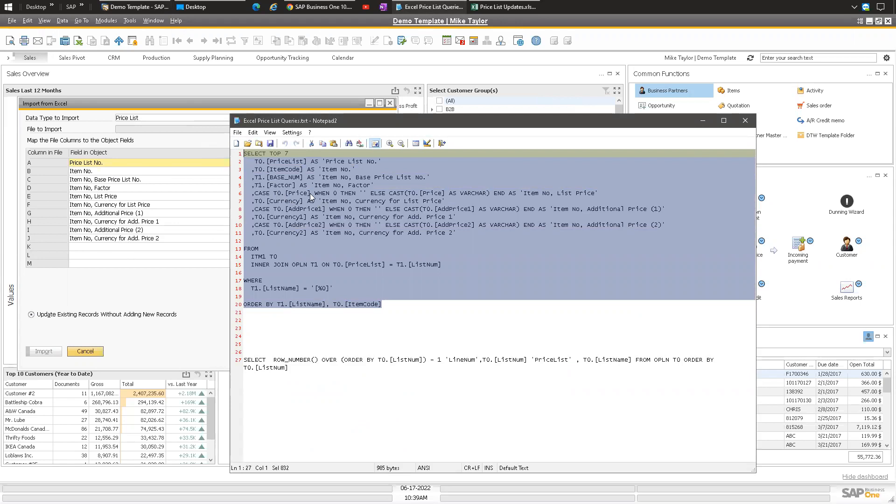
left_click_drag(270, 154, 286, 154)
left_click_drag(388, 304, 232, 153)
key("ctrl+c")
left_click(391, 304)
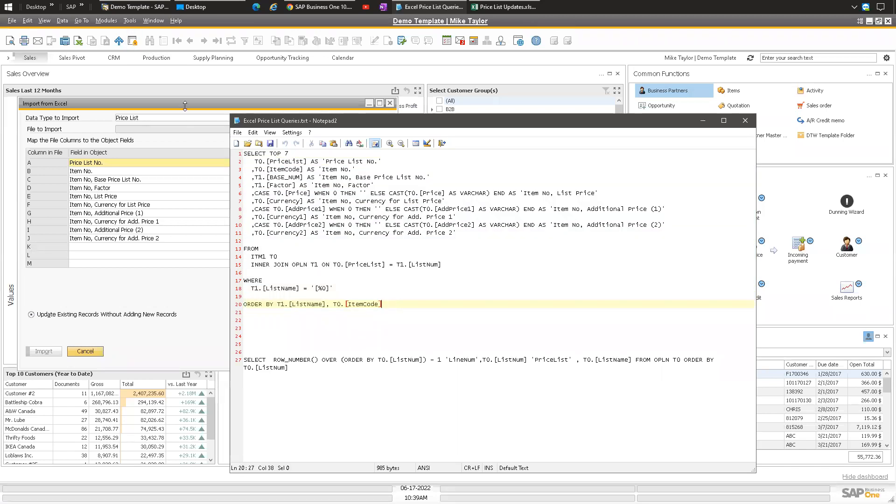
Step: Switch back to SAP Business One, open the Query Generator and execute it empty to get an editable query preview
left_click(131, 22)
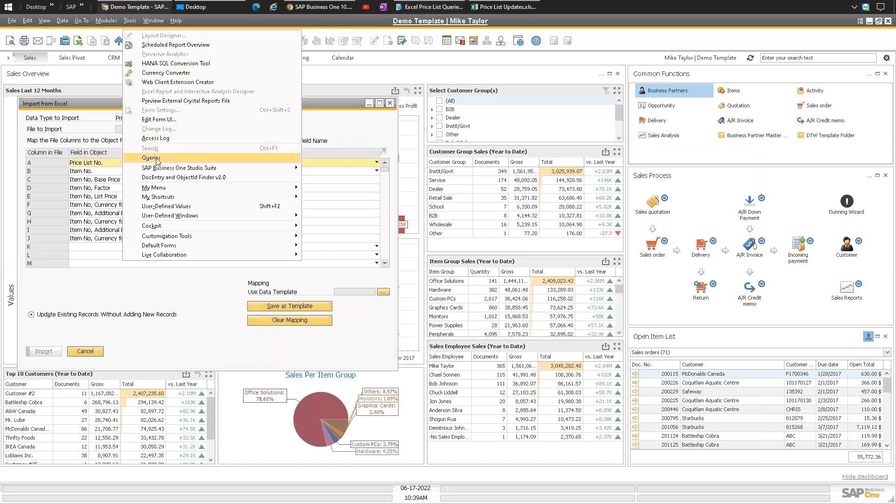
mouse_move(158, 161)
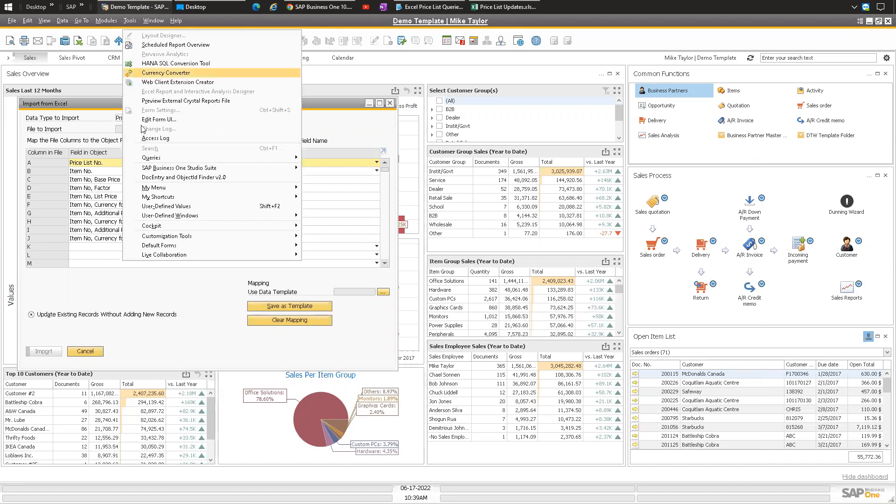
left_click(335, 170)
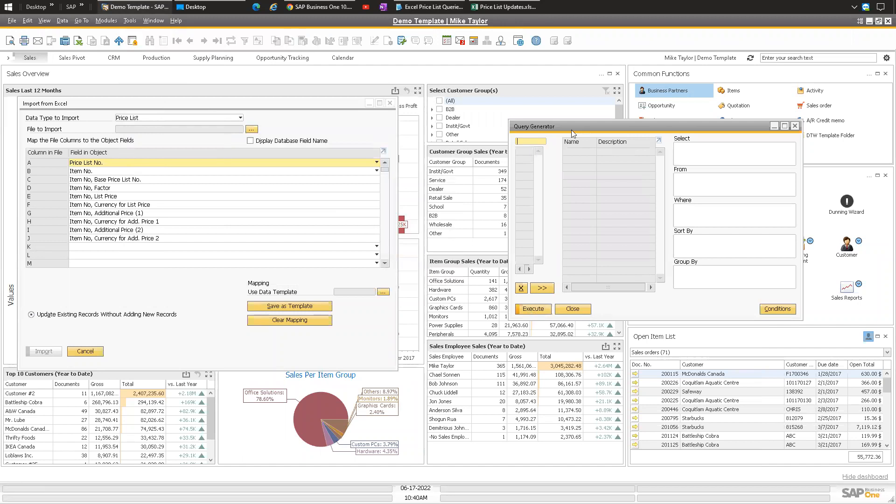
left_click(534, 310)
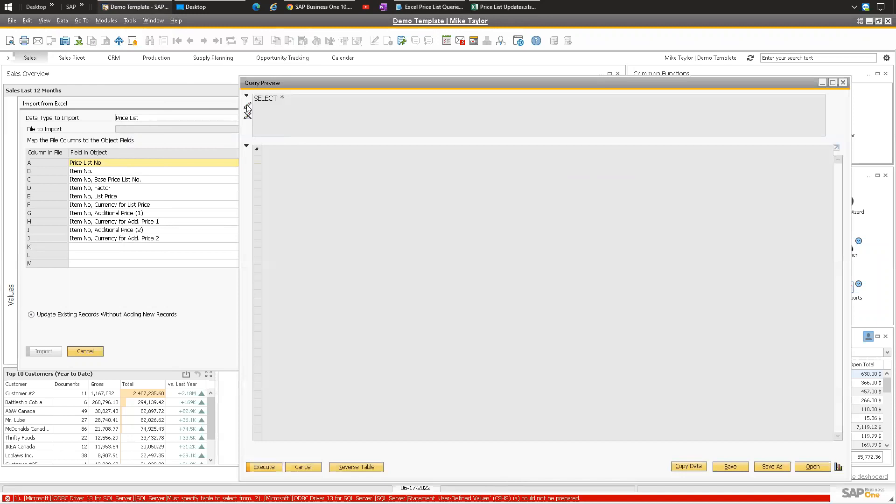
Step: Replace the default SELECT * statement with the copied price list query and bring the preview window into full view
left_click(248, 106)
left_click(296, 102)
key("ctrl+a")
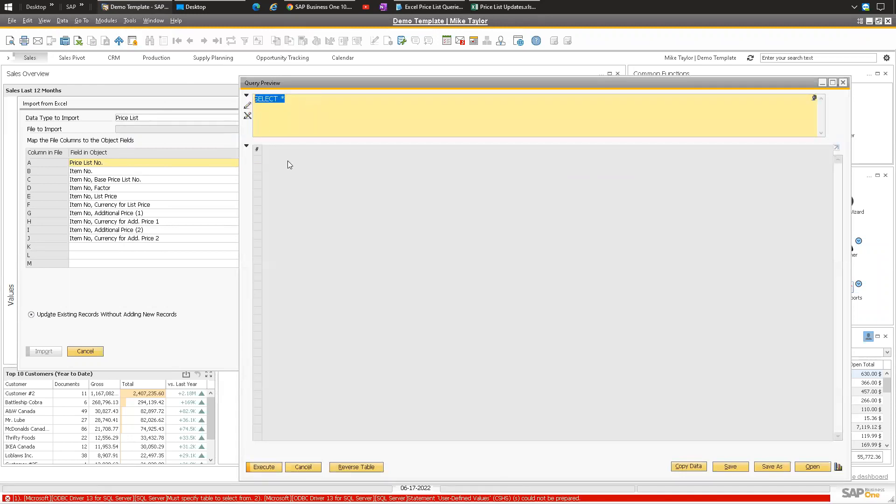
left_click(246, 147)
key("ctrl+v")
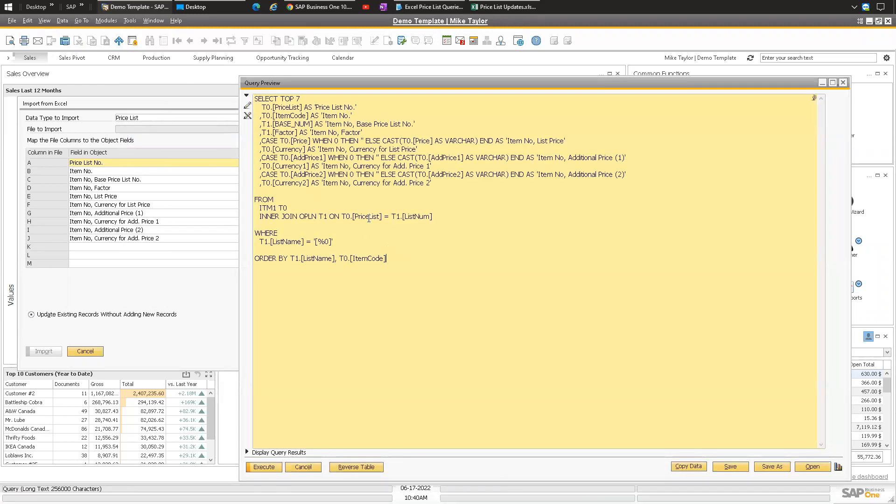
left_click(246, 95)
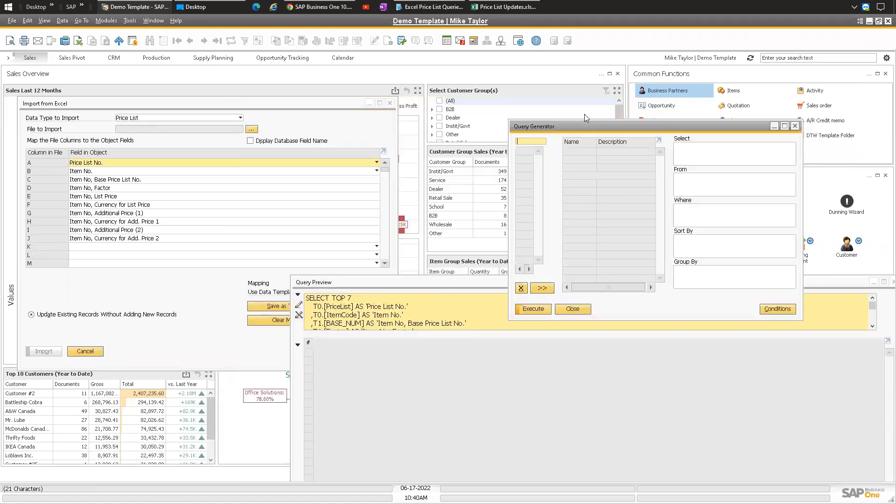
left_click(493, 283)
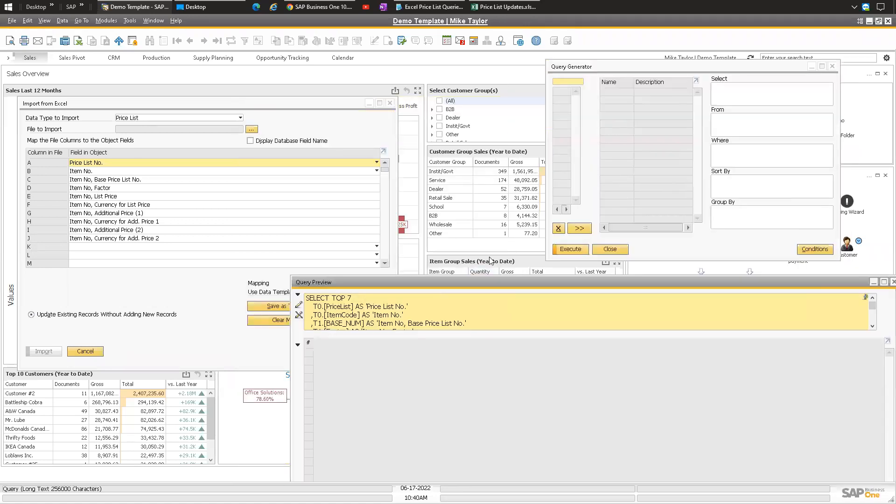
left_click_drag(493, 283, 497, 88)
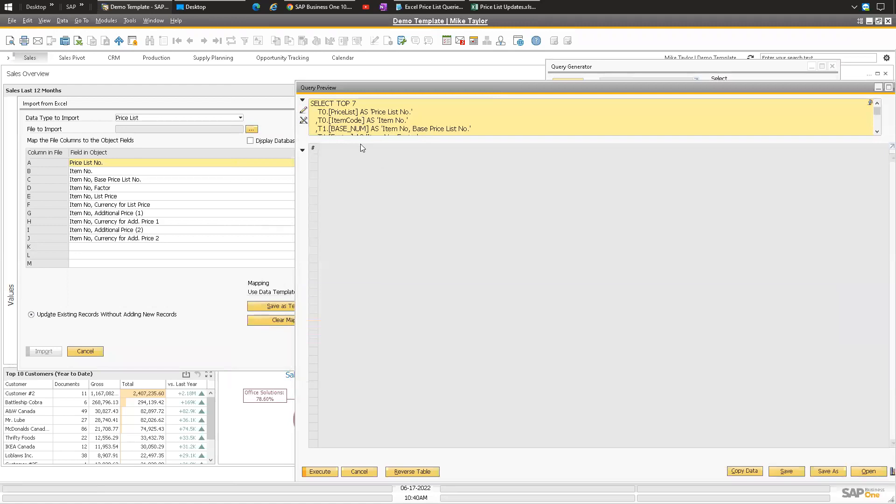
Step: Execute the query with 1.Sales Price List as the price list name, and highlight TOP 7 in its text
left_click(320, 472)
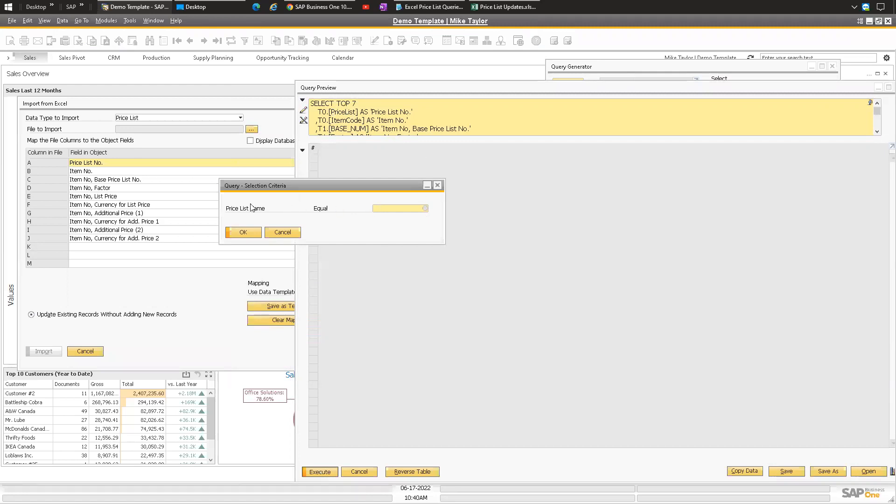
left_click(425, 209)
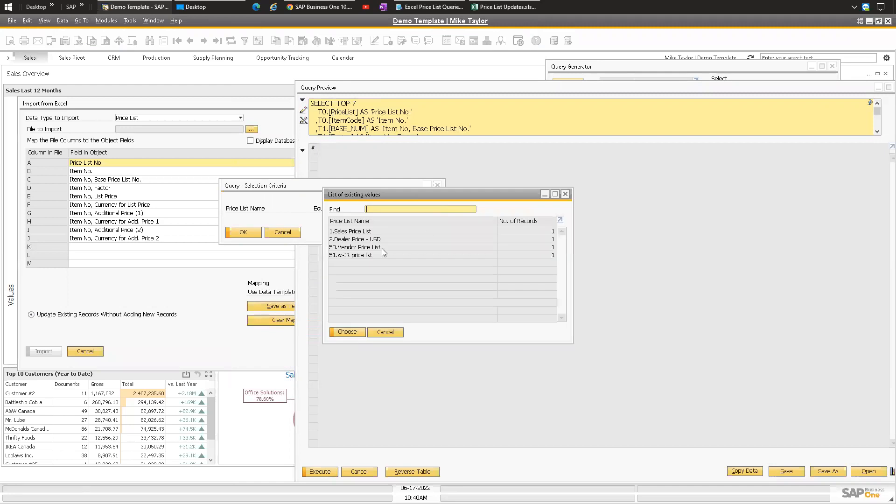
double_click(355, 233)
left_click(242, 232)
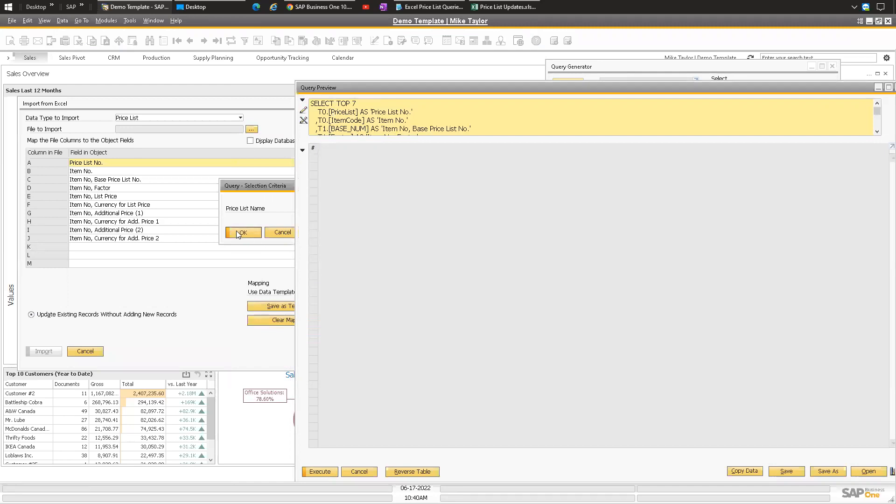
left_click_drag(357, 103, 334, 101)
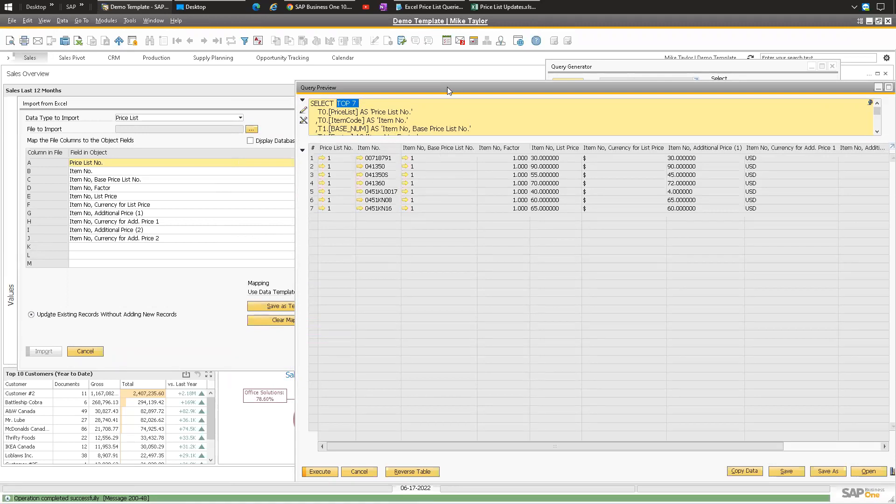
Step: Copy the query's entire result table from the preview
left_click_drag(447, 86, 190, 197)
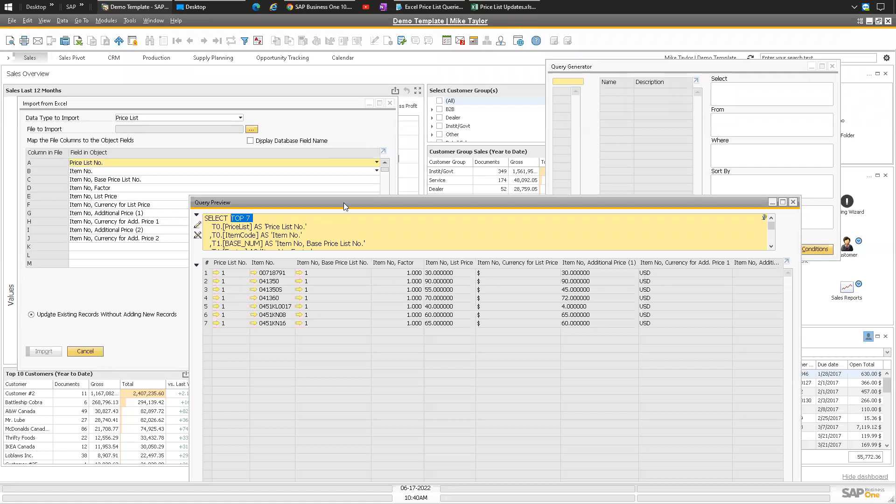
left_click_drag(343, 202, 400, 81)
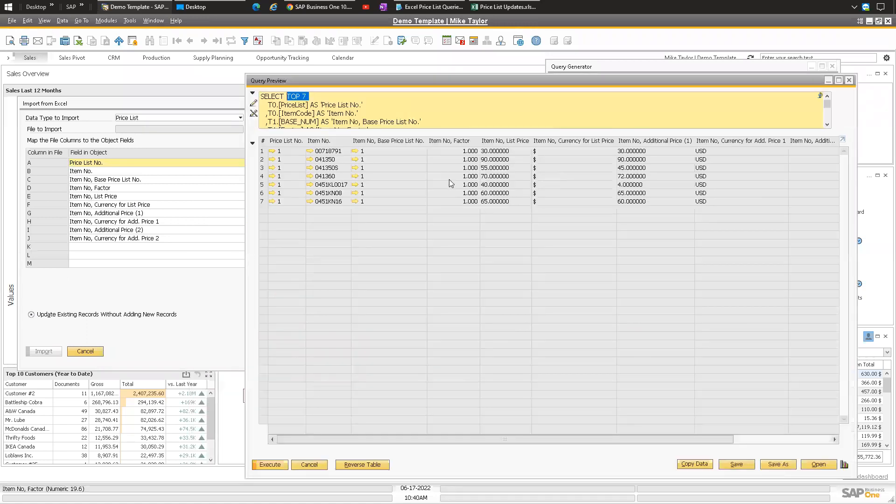
right_click(409, 168)
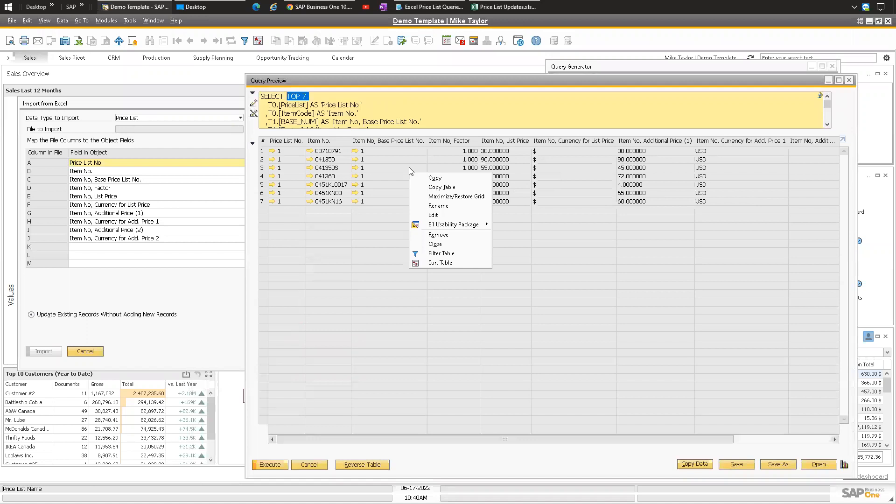
left_click(441, 187)
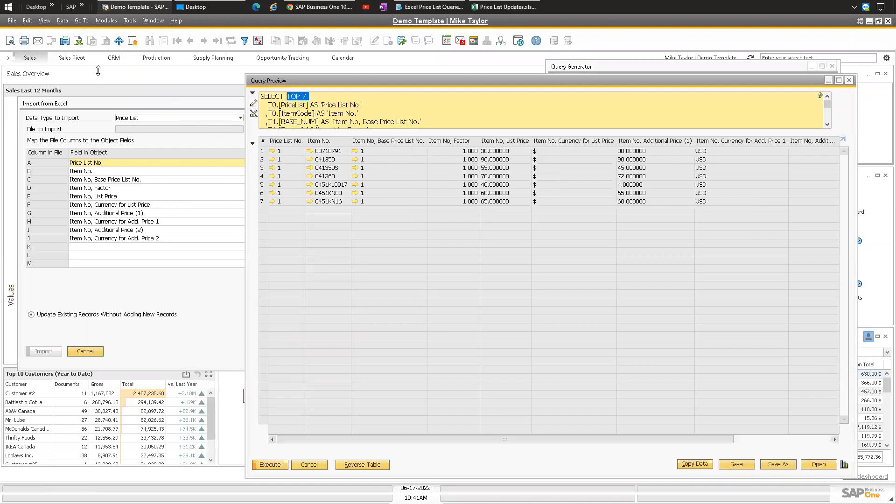
right_click(436, 167)
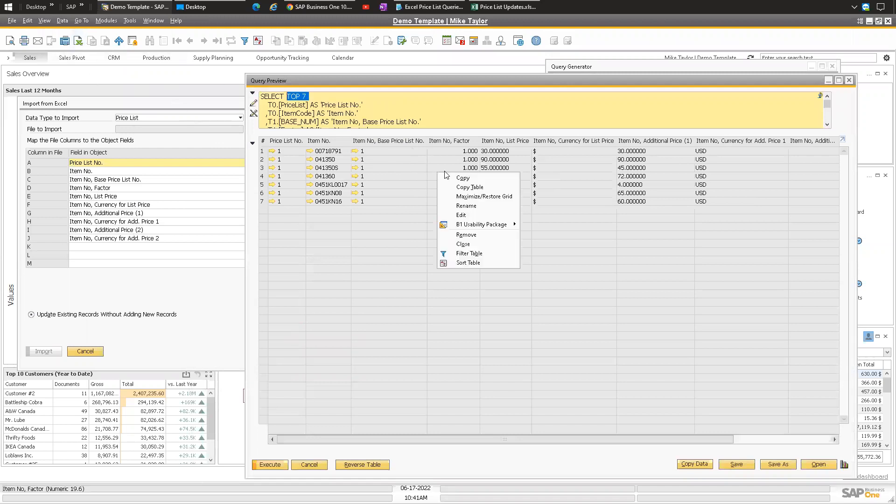
left_click(468, 187)
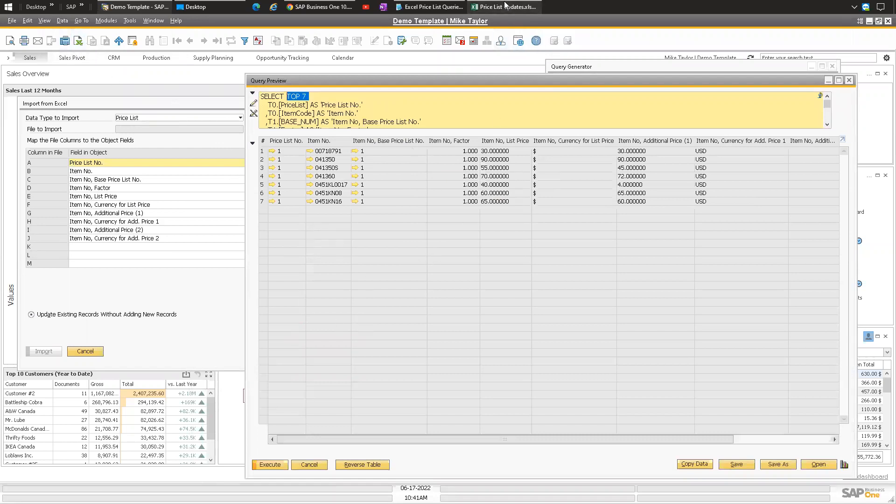
Step: Switch to the Price List Updates.xlsx workbook in Excel and show the Excel Upload sheet
mouse_move(506, 5)
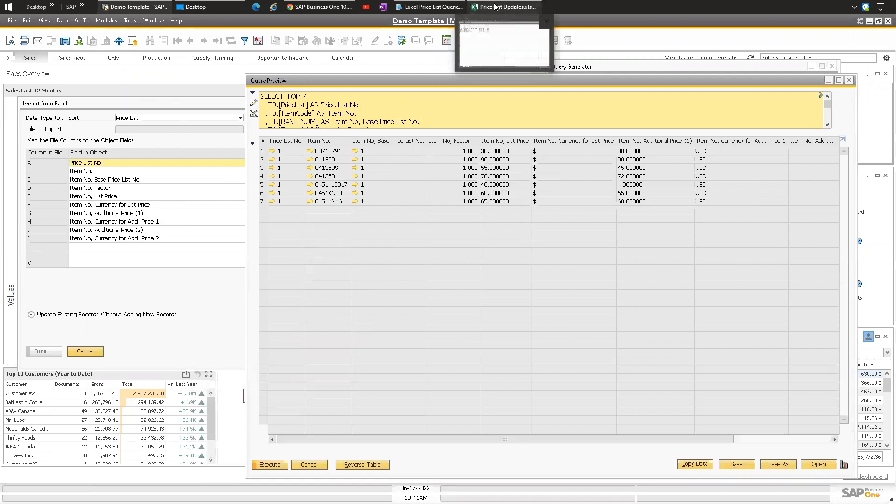
left_click(497, 5)
left_click(230, 259)
left_click(120, 486)
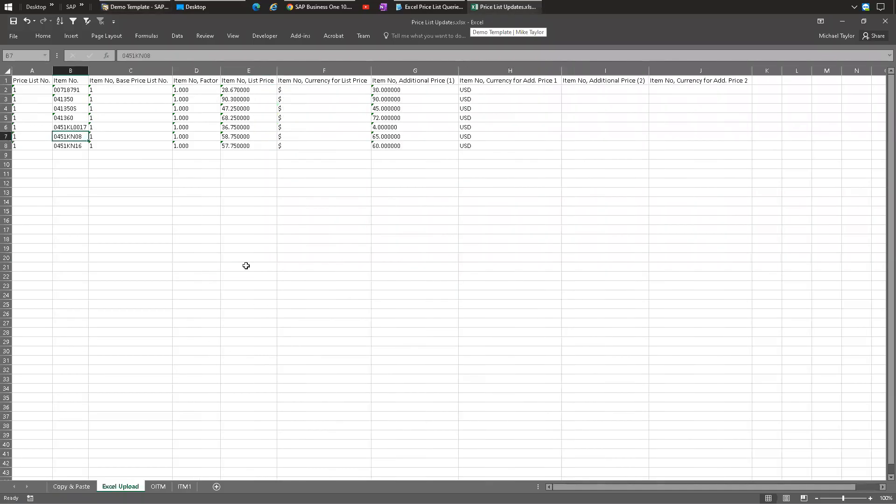
left_click(243, 195)
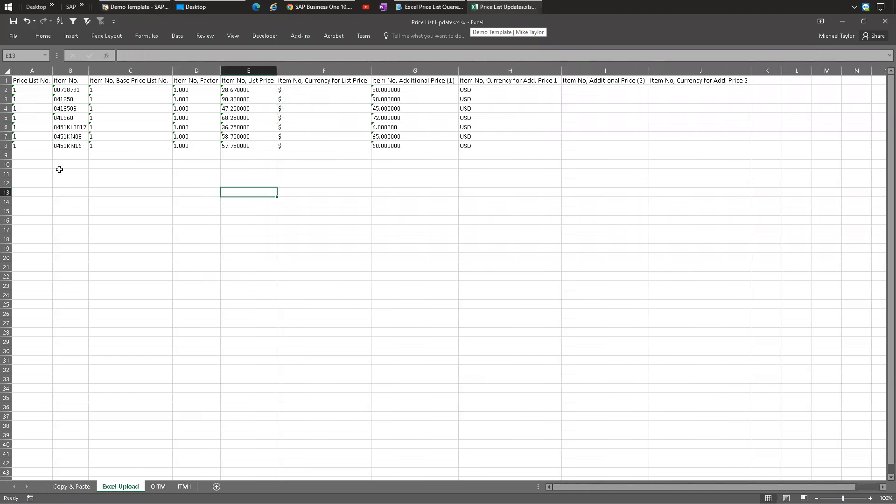
Step: Select columns A through J of the Excel Upload sheet and check their cell format
left_click(33, 70)
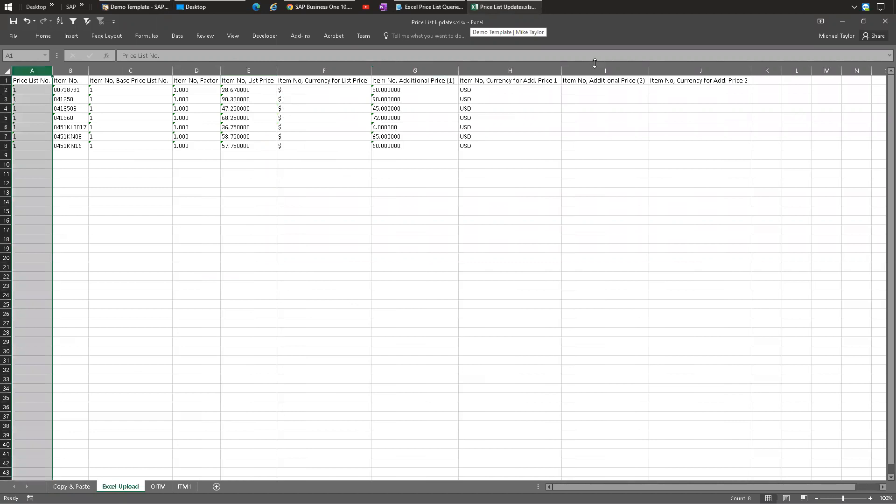
left_click(715, 70, "shift")
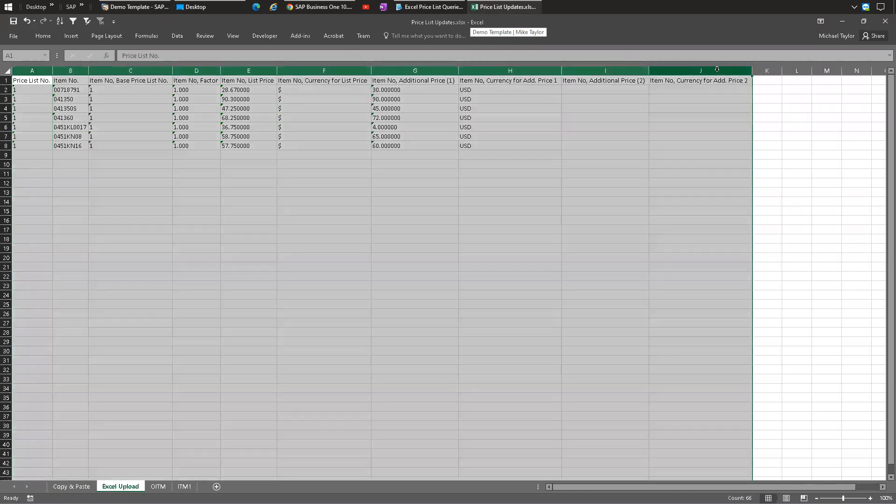
right_click(686, 74)
left_click(708, 171)
left_click(815, 260)
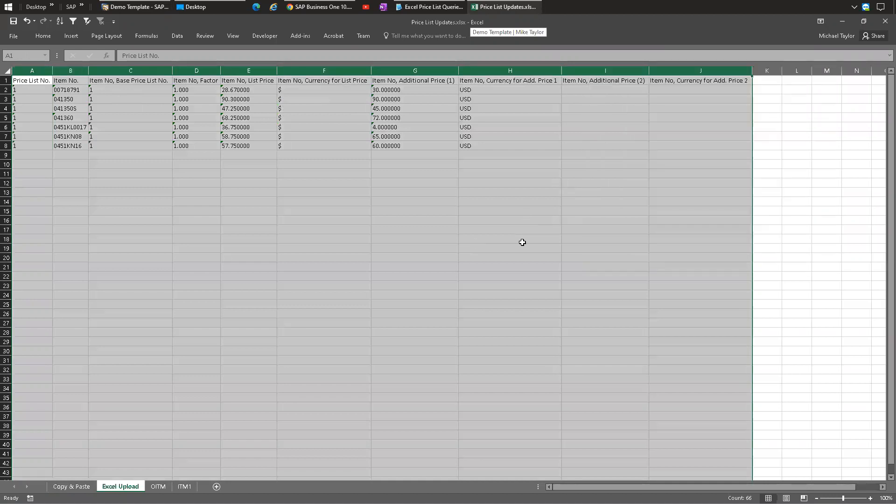
Step: Paste the copied query results into the Excel Upload sheet starting at cell A1, overwriting the existing rows
left_click(434, 248)
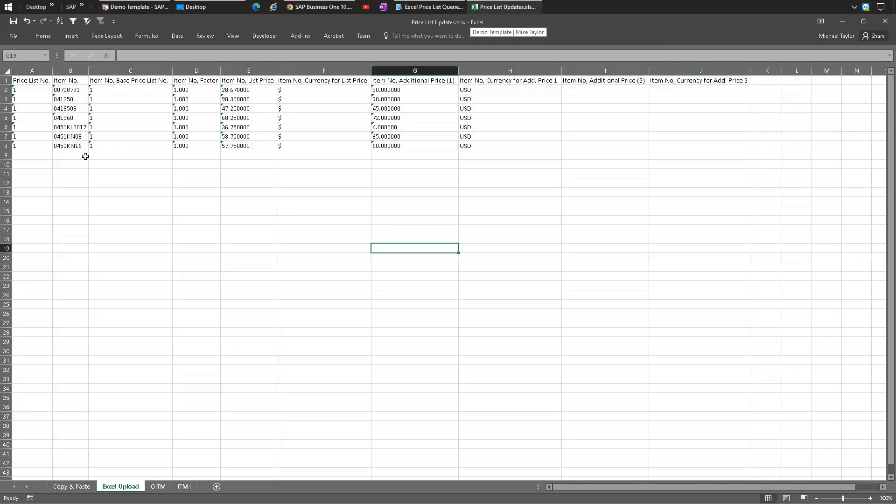
left_click(33, 82)
key("ctrl+v")
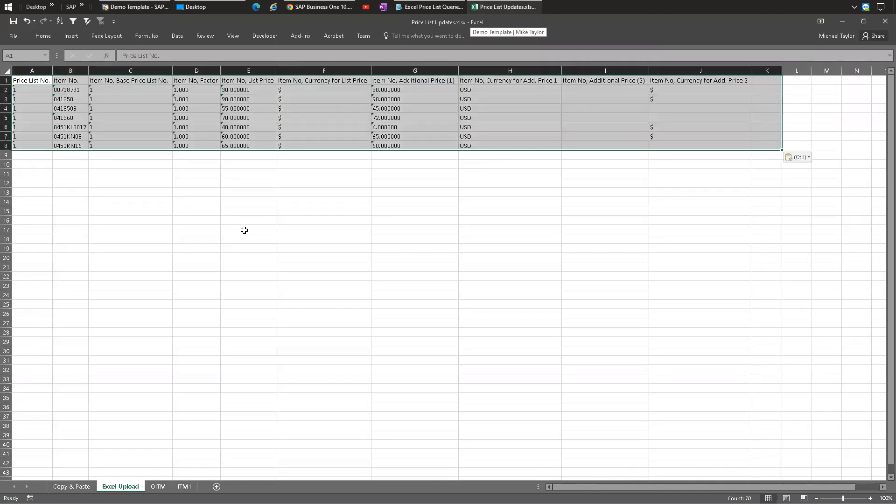
left_click(303, 201)
left_click(34, 172)
key("ctrl+v")
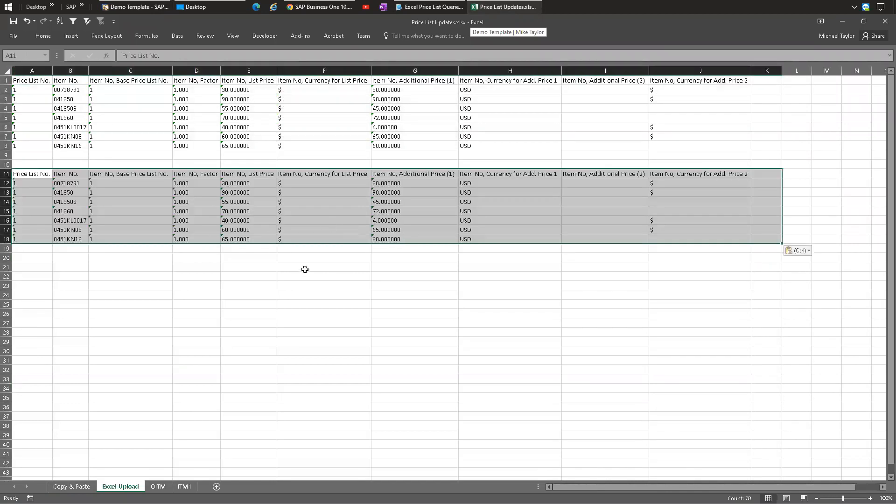
left_click(309, 268)
key("ctrl+z")
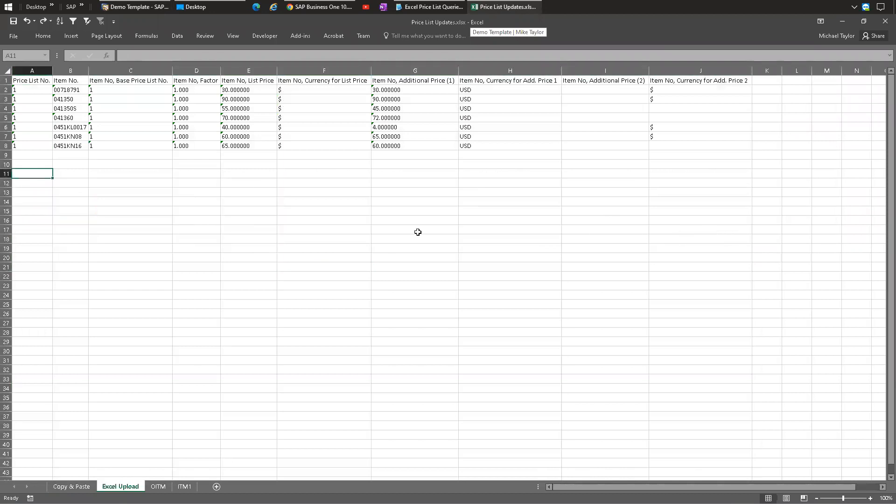
Step: Delete rows 9 through 53 below the pasted price data on the Excel Upload sheet
key("Up")
key("Up")
key("Up")
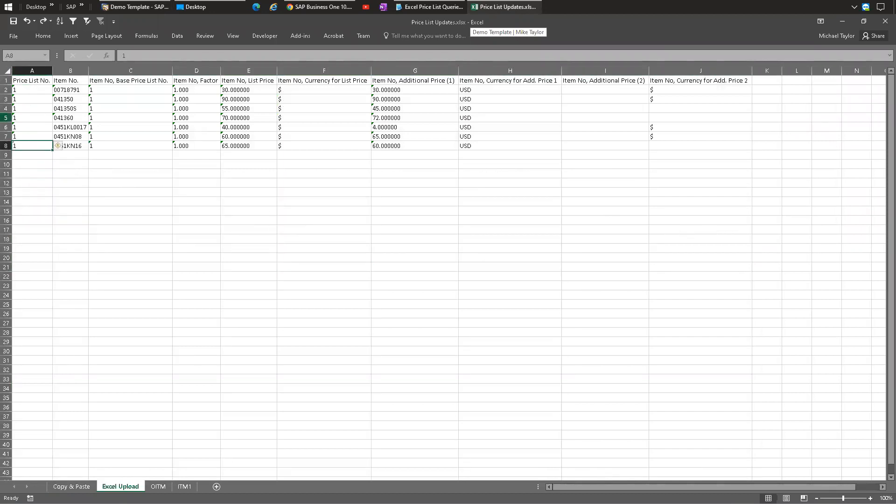
left_click(6, 155)
scroll(80, 273, "down", 6)
scroll(80, 273, "down", 3)
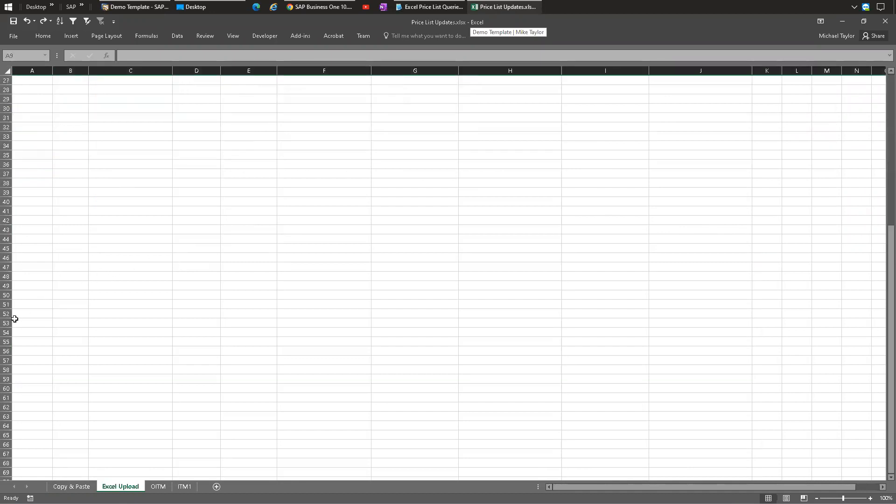
left_click(6, 323, "shift")
right_click(8, 322)
left_click(37, 398)
scroll(64, 352, "up", 9)
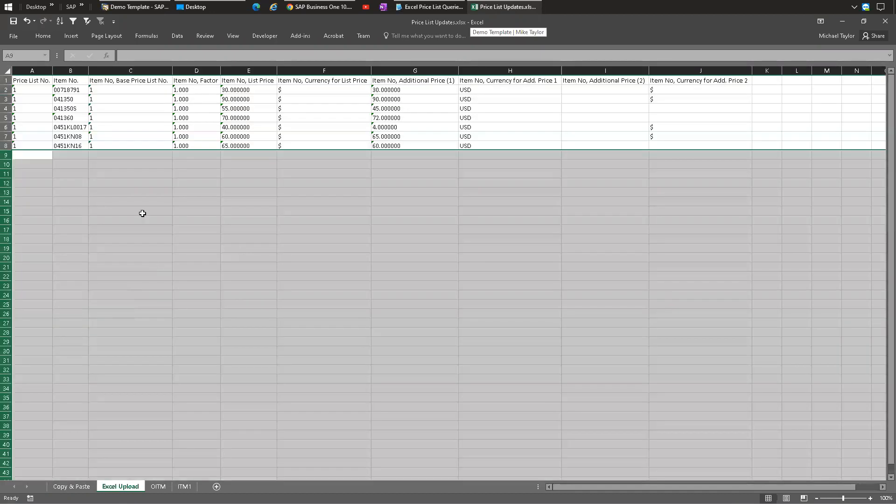
left_click(104, 140)
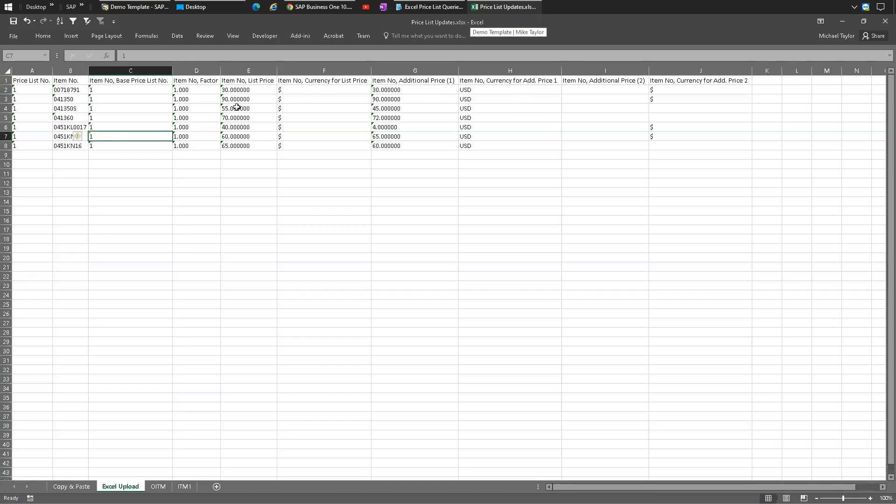
Step: Examine the list price, additional price and currency columns in rows 1 to 8, comparing E through H and checking J
left_click_drag(241, 77, 240, 146)
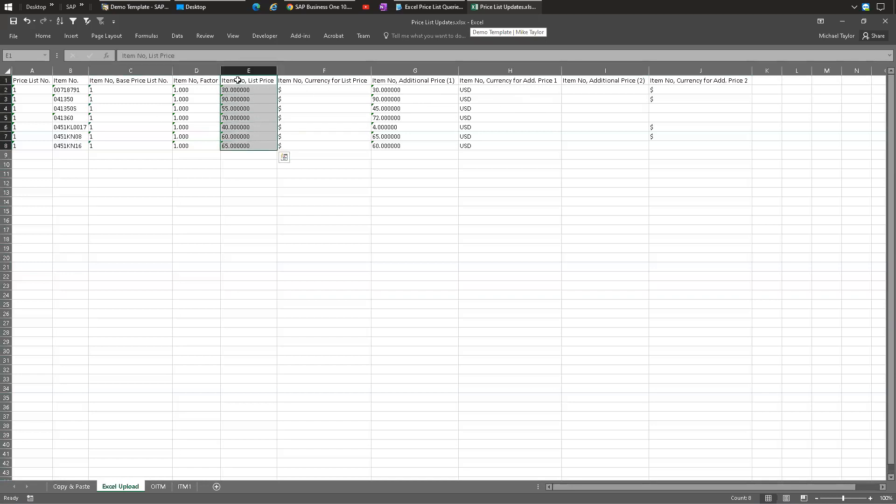
left_click_drag(255, 83, 257, 146)
left_click_drag(386, 83, 387, 142)
left_click_drag(479, 83, 476, 146)
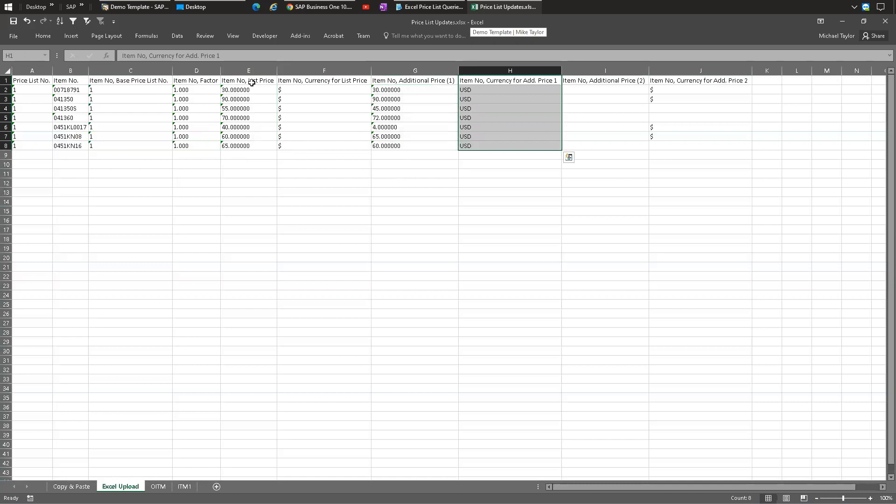
left_click_drag(251, 84, 252, 145)
left_click_drag(476, 90, 474, 146)
left_click_drag(390, 90, 393, 146)
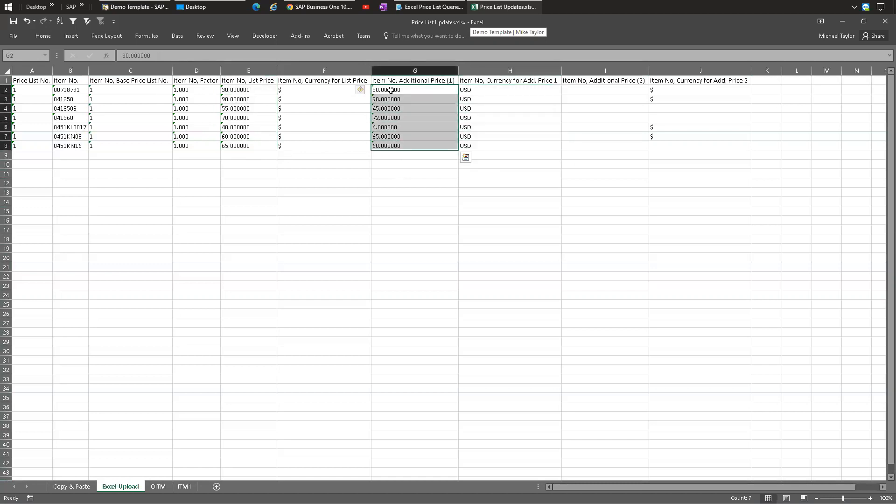
left_click_drag(286, 88, 287, 146)
left_click_drag(236, 90, 240, 145)
left_click_drag(467, 90, 466, 145)
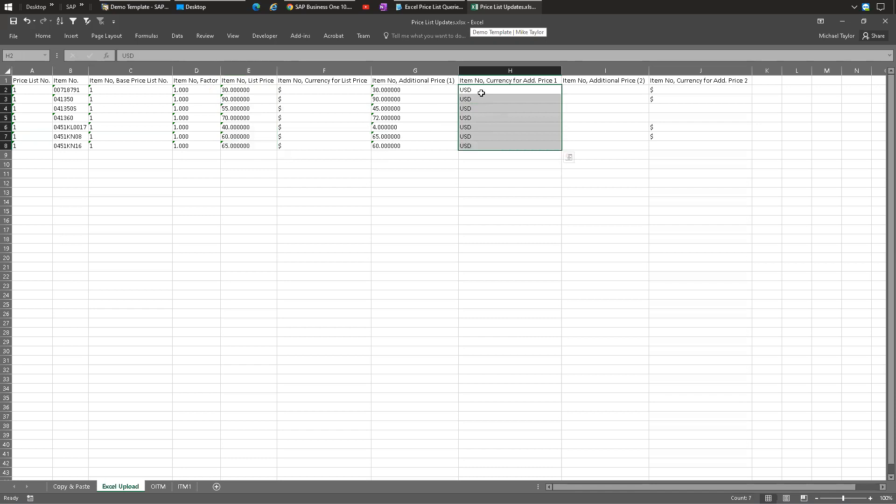
left_click(394, 90)
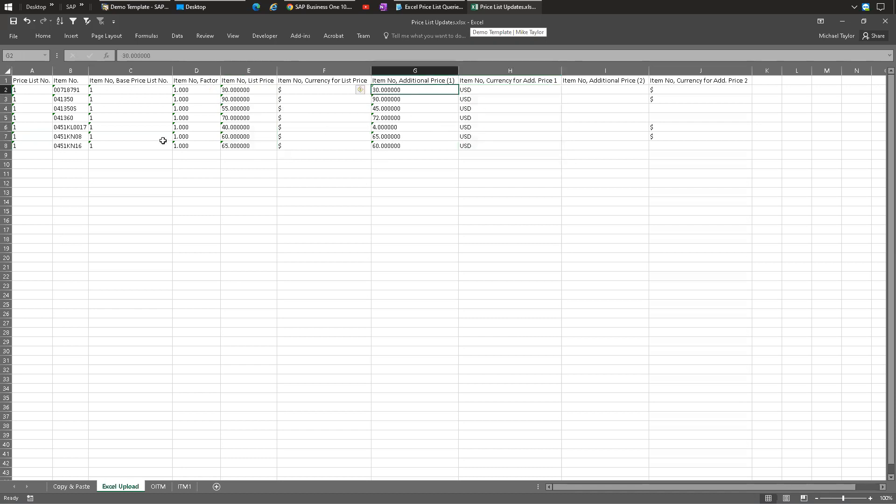
left_click_drag(653, 90, 661, 147)
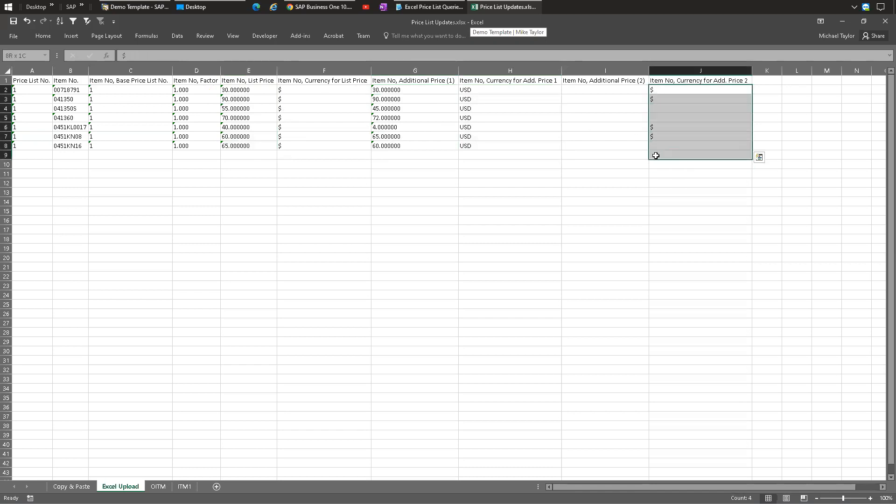
left_click(663, 93)
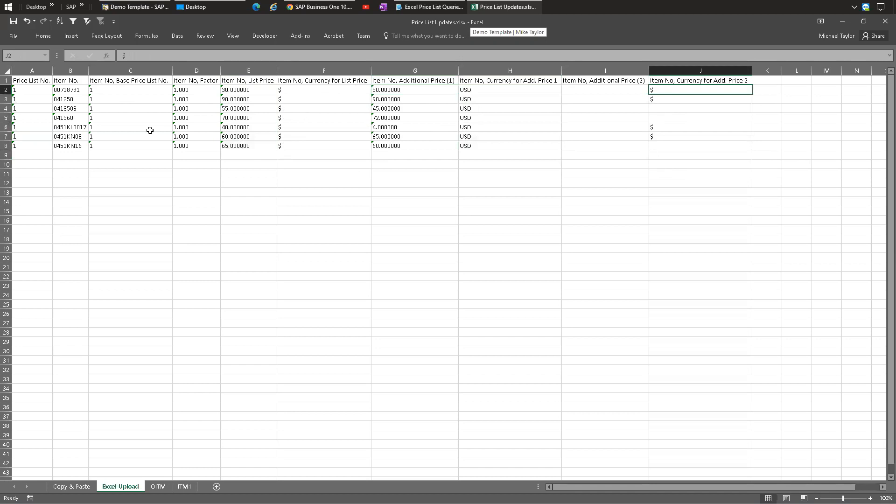
Step: Save the Price List Updates.xlsx workbook
left_click(15, 23)
left_click(14, 37)
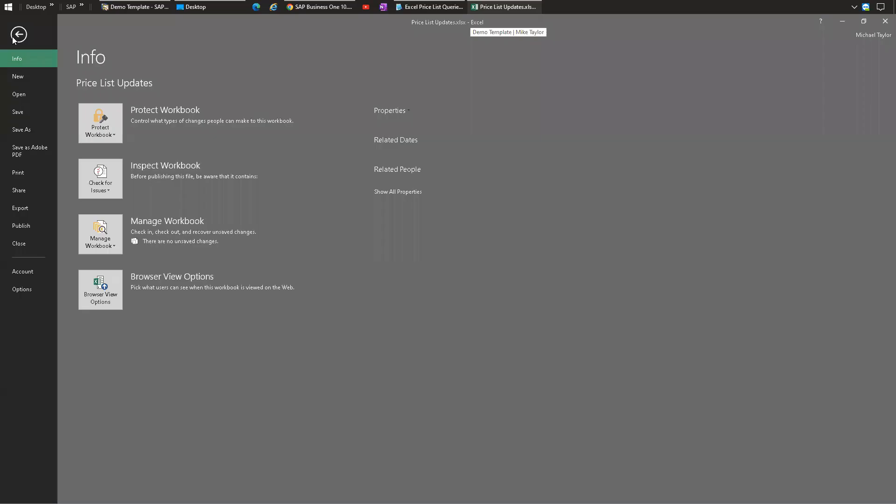
left_click(22, 130)
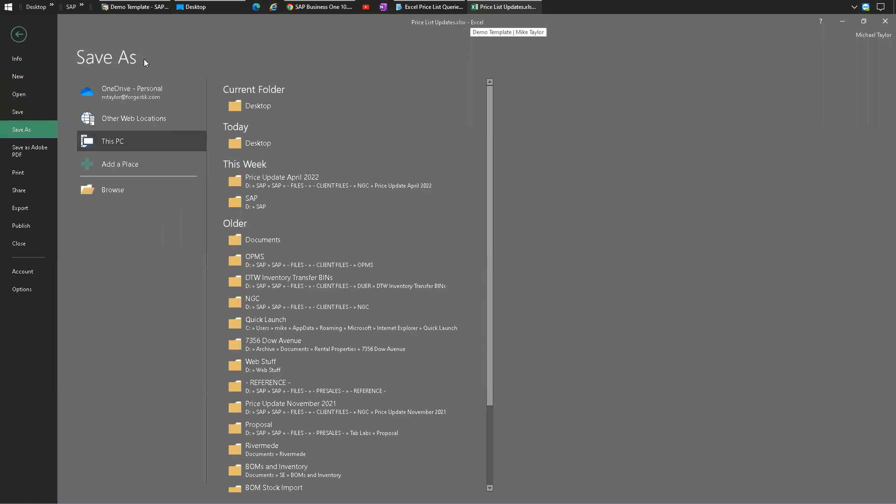
key("Escape")
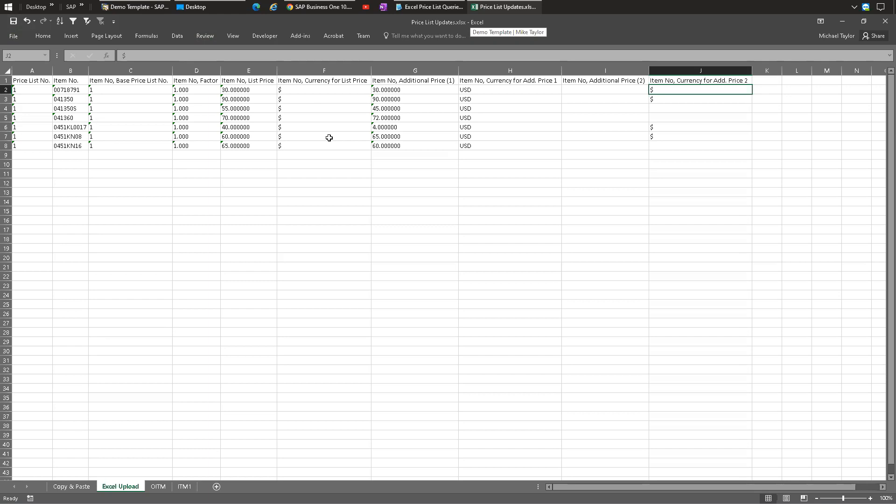
Step: Save the Excel Upload sheet to the Desktop as Text (Tab delimited) named Price List Updates.txt, replacing the existing file and keeping that format
left_click_drag(36, 79, 679, 144)
left_click(679, 143)
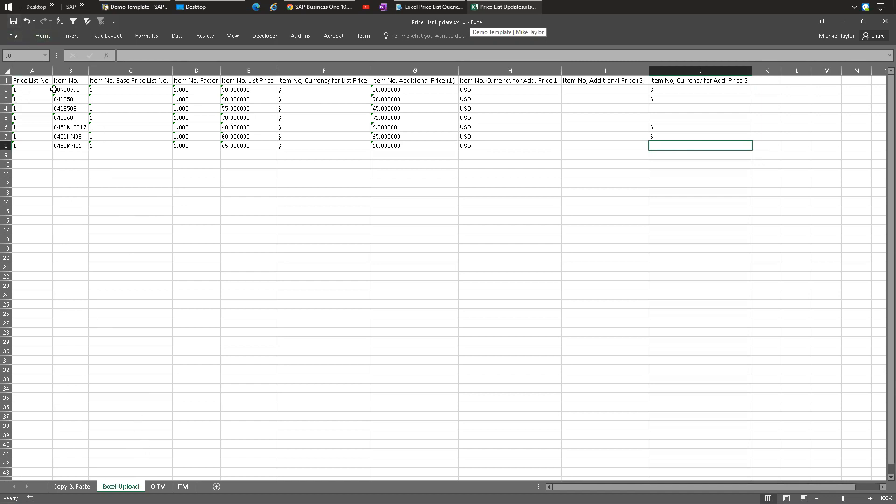
left_click(13, 37)
left_click(29, 128)
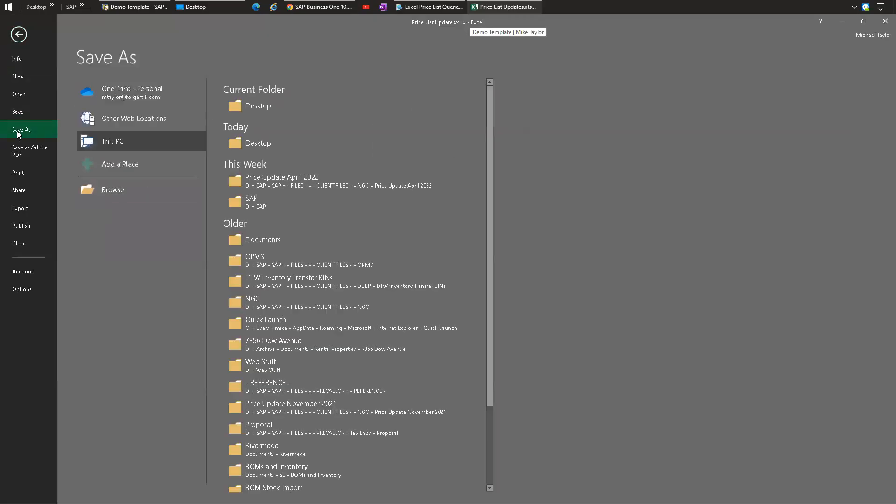
left_click(114, 140)
left_click(103, 242)
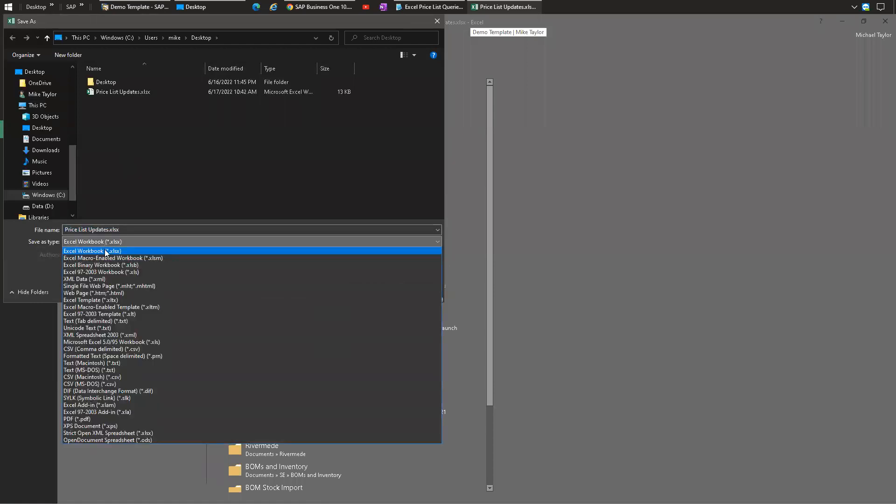
left_click(96, 321)
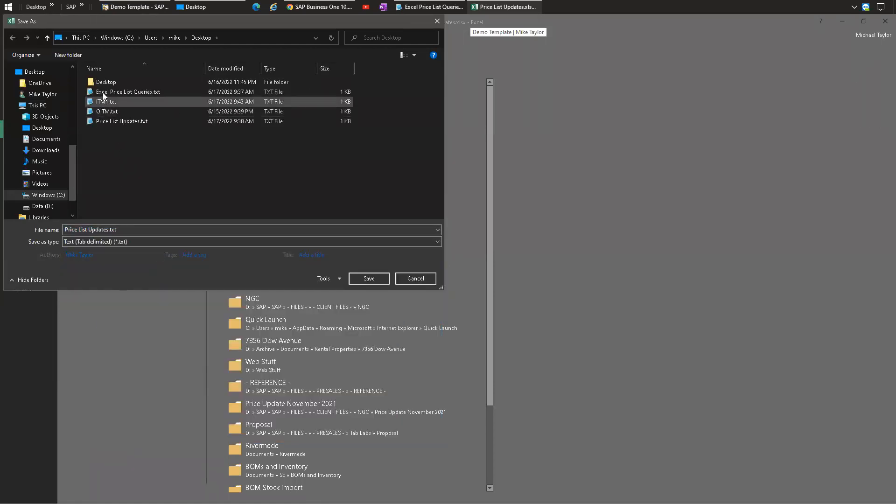
double_click(123, 122)
left_click(505, 263)
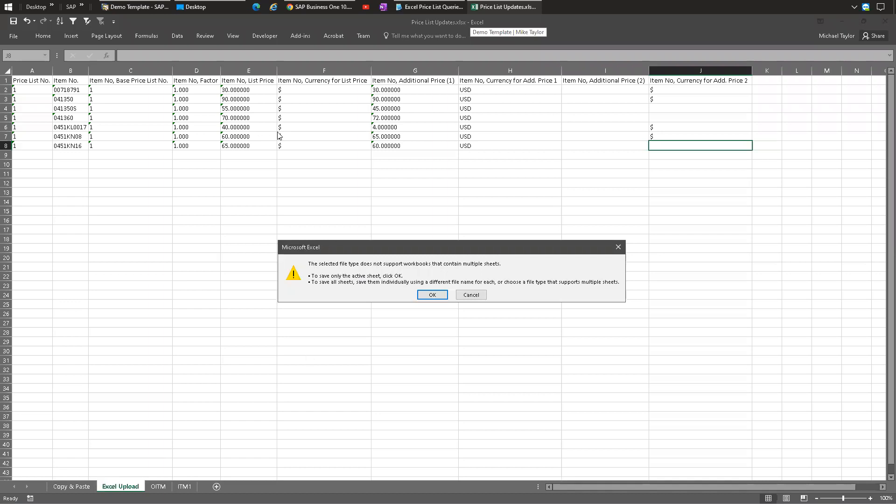
left_click(428, 295)
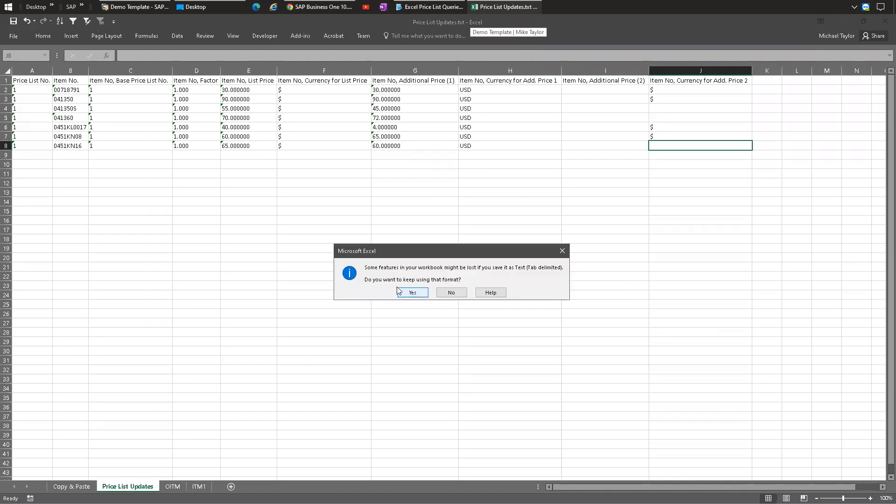
left_click(411, 293)
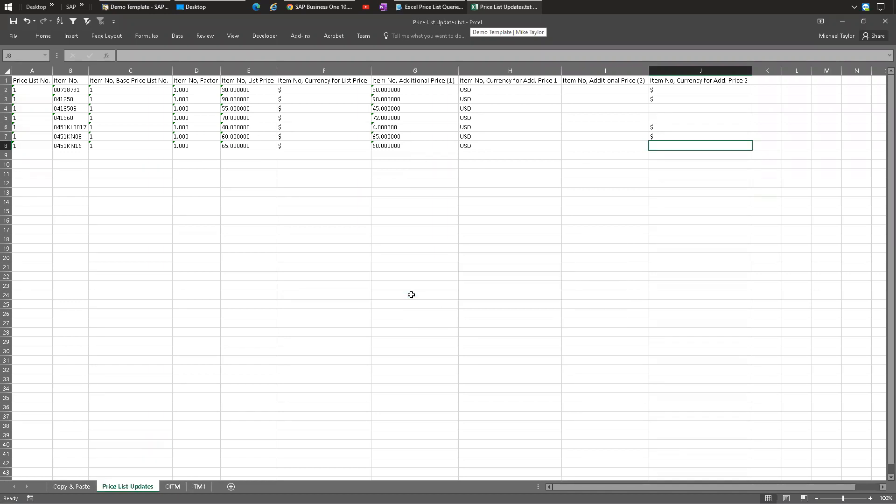
Step: Review the workbook's sheets and the price data in A2:J8 of the Price List Updates sheet
left_click(322, 173)
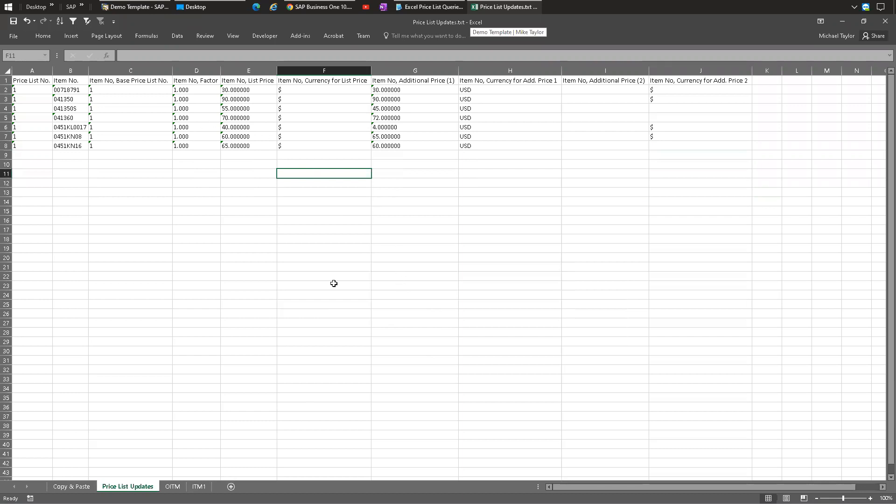
left_click(79, 486)
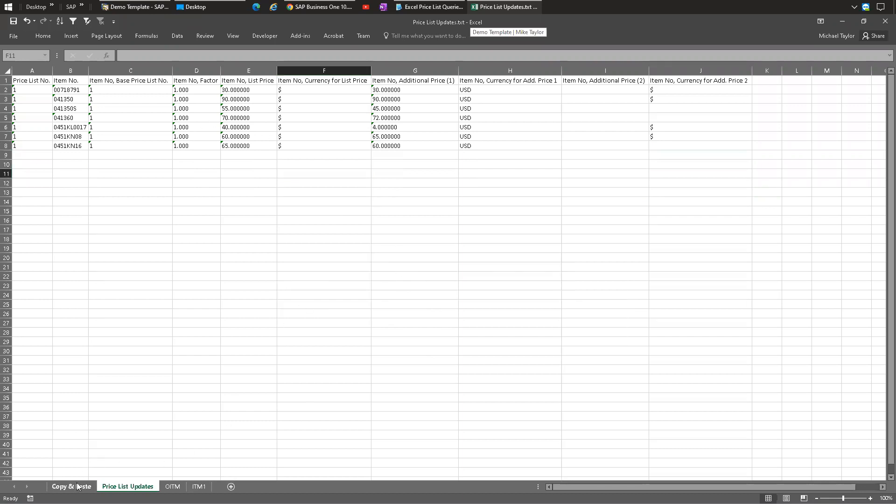
left_click(127, 486)
left_click(172, 486)
left_click(127, 486)
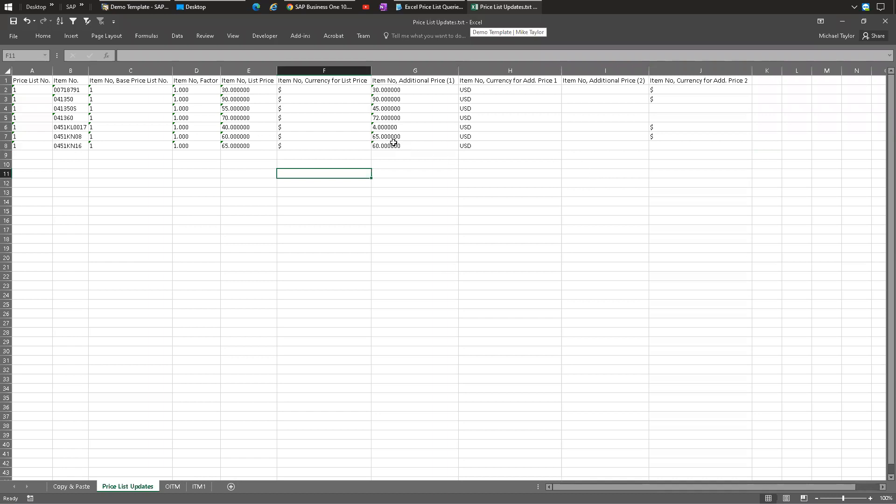
left_click_drag(666, 90, 44, 146)
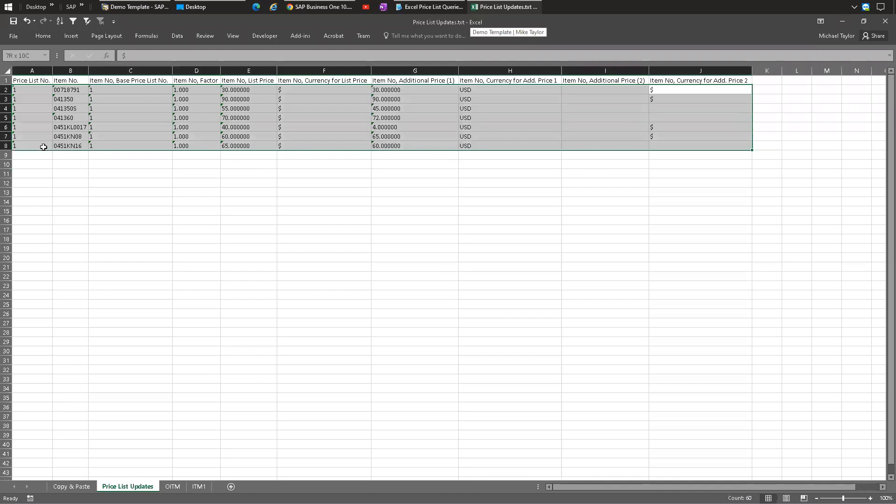
left_click(247, 101)
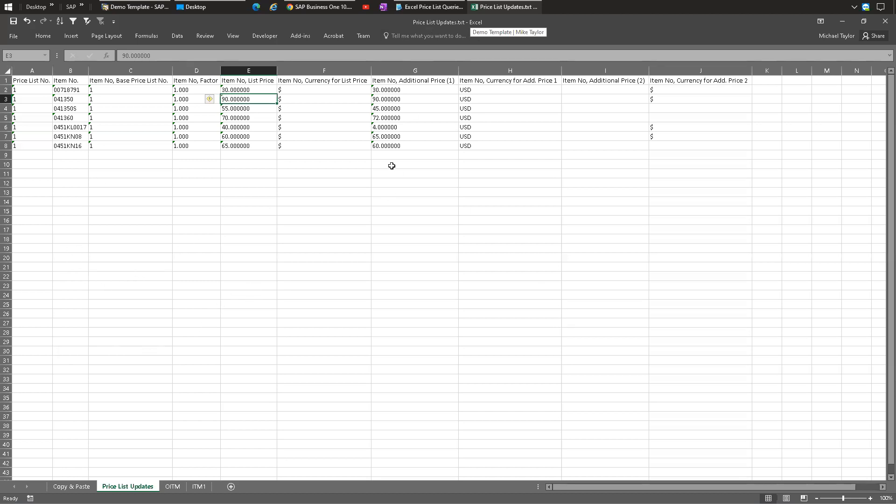
Step: Close Price List Updates.txt in Excel without saving the changes
left_click(883, 23)
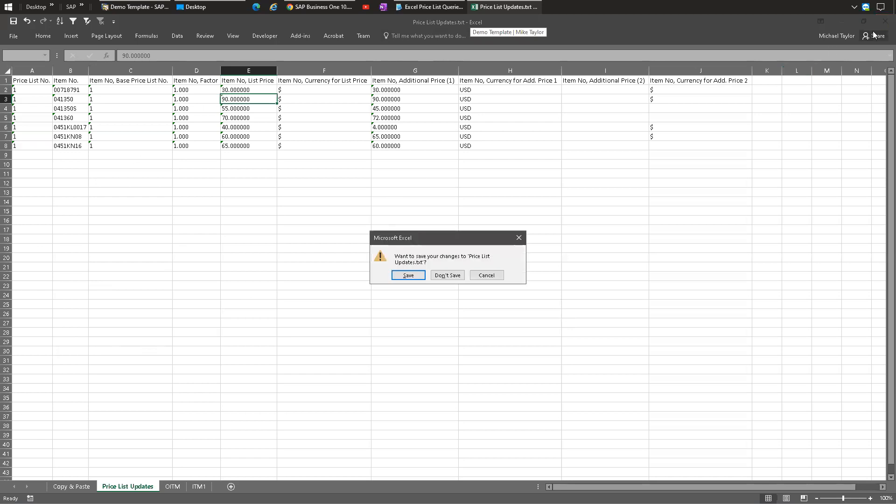
left_click(448, 274)
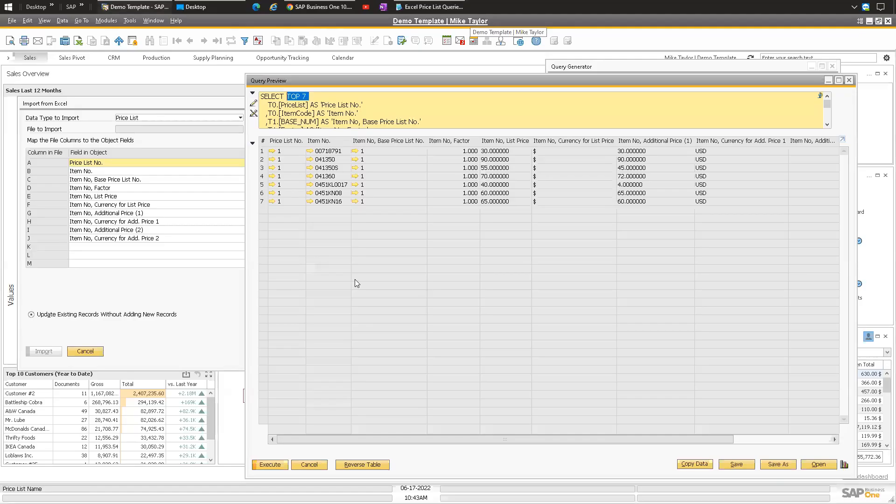
Step: Switch to the Desktop folder in File Explorer and check the file details of Price List Updates.txt
left_click(210, 6)
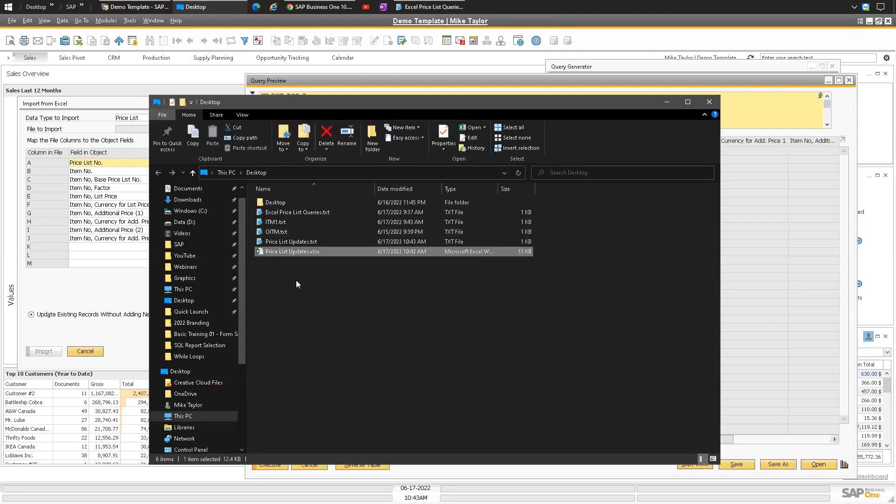
key("Up")
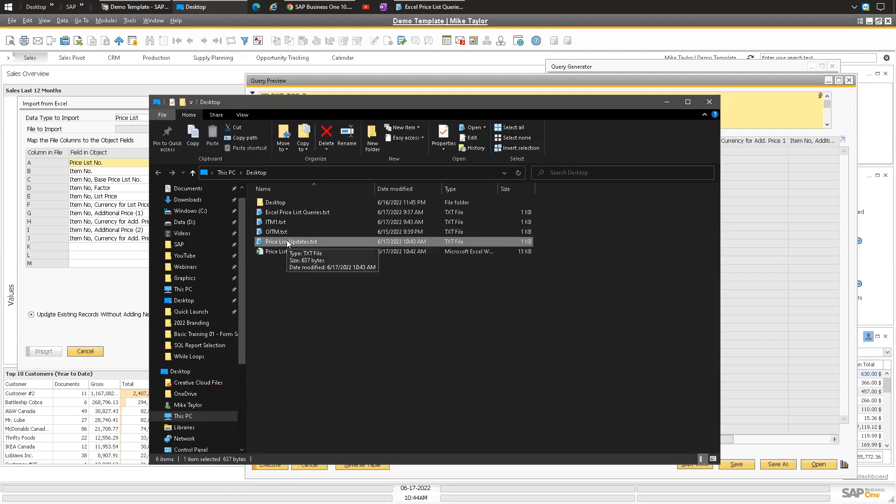
left_click(305, 283)
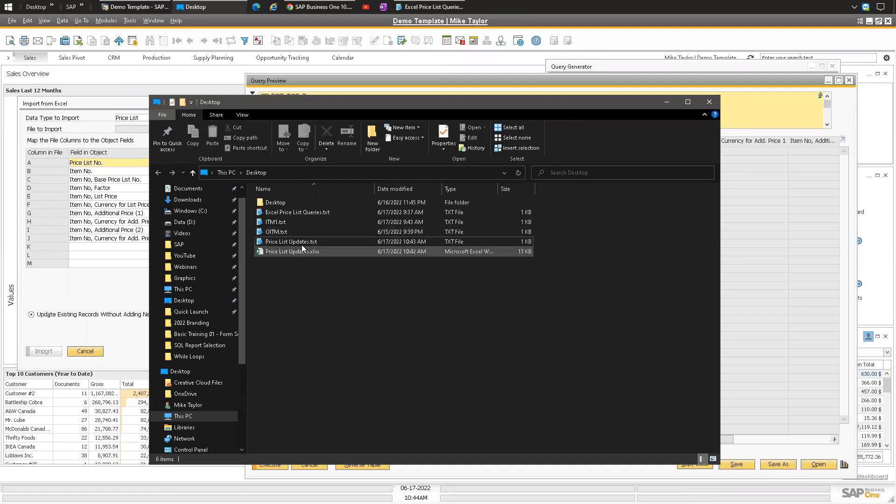
Step: Open Price List Updates.txt from the Desktop folder, examine its header line, and close the file
left_click(283, 242)
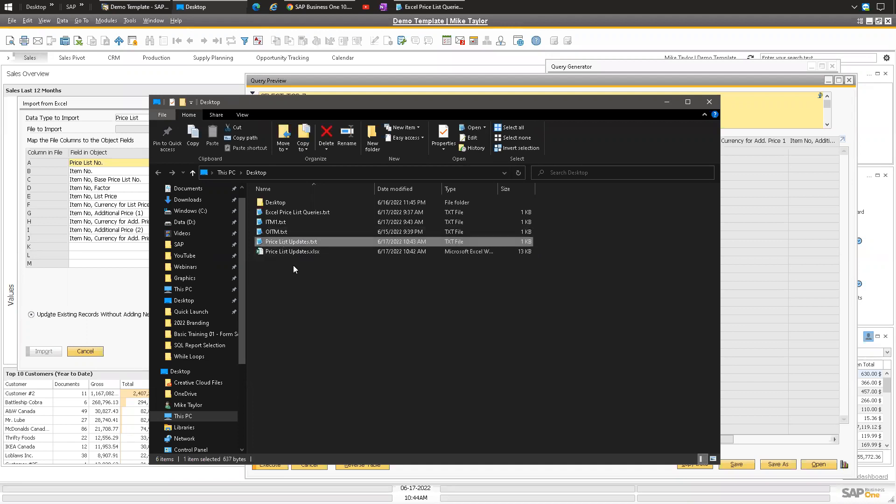
double_click(278, 242)
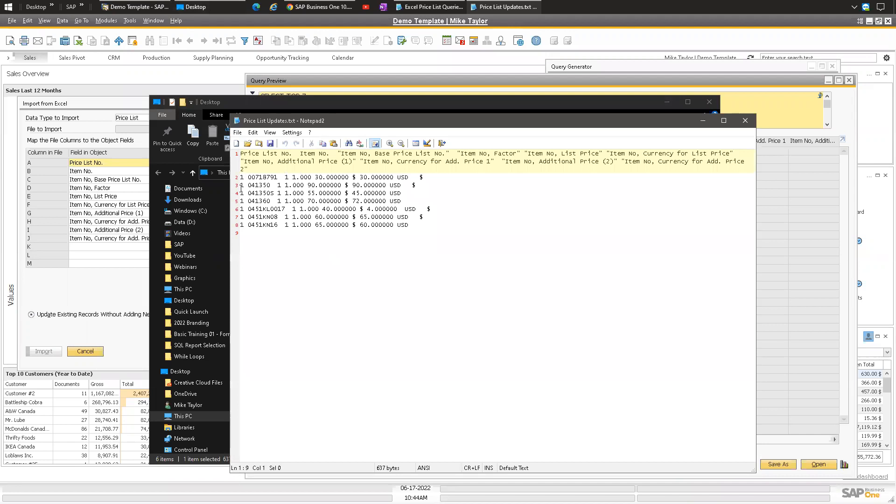
triple_click(249, 167)
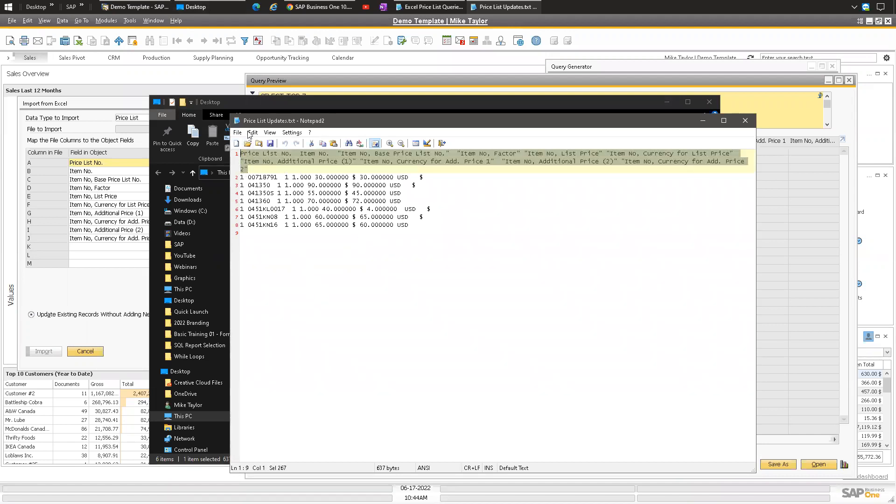
left_click(236, 122)
Step: Open Price List Updates.xlsx in Excel and select header row 1 of the Excel Upload sheet
left_click(247, 189)
left_click(297, 252)
double_click(296, 252)
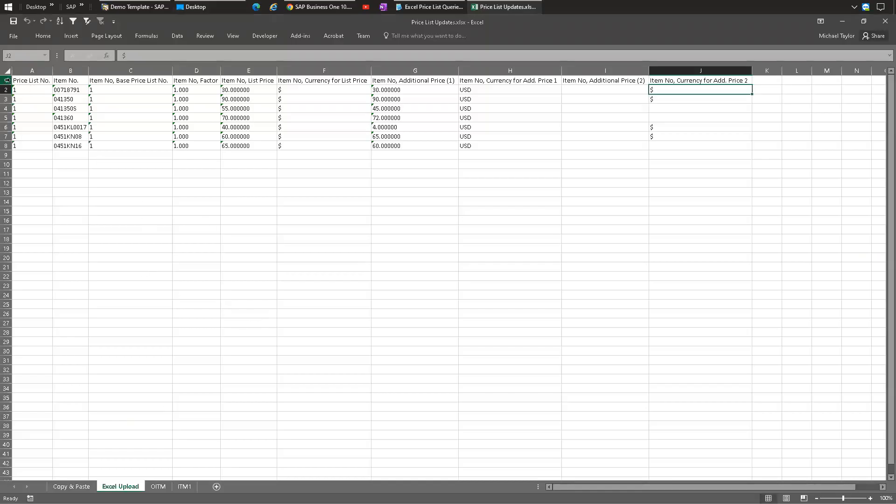
left_click(6, 81)
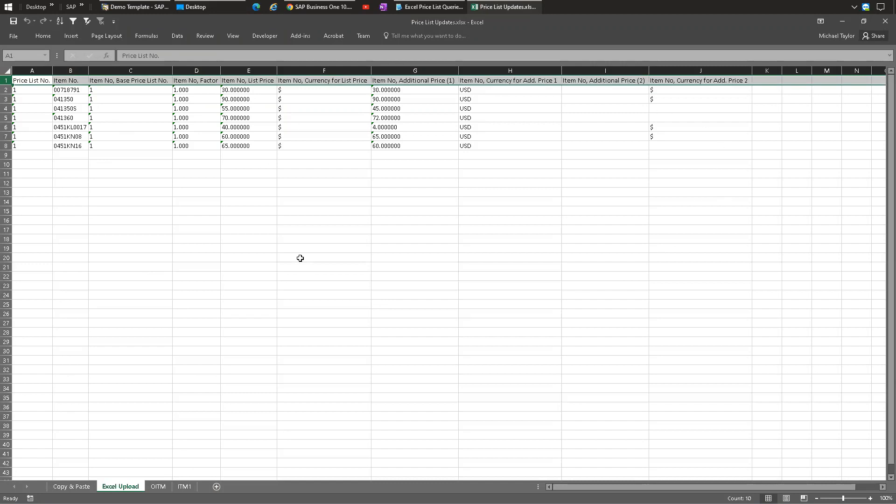
Step: Examine the Excel Upload sheet's column headings from Price List No. through Item No, Additional Price (2), along with the data beneath them
left_click(37, 80)
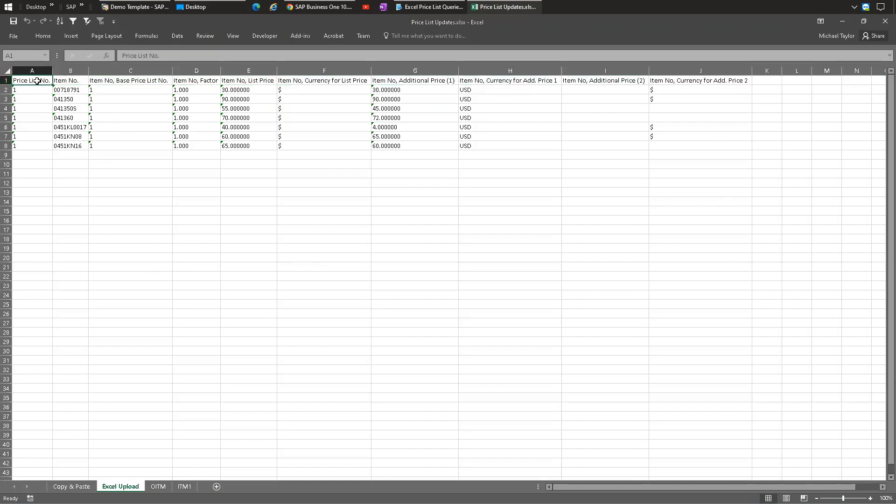
left_click(76, 79)
left_click(23, 79)
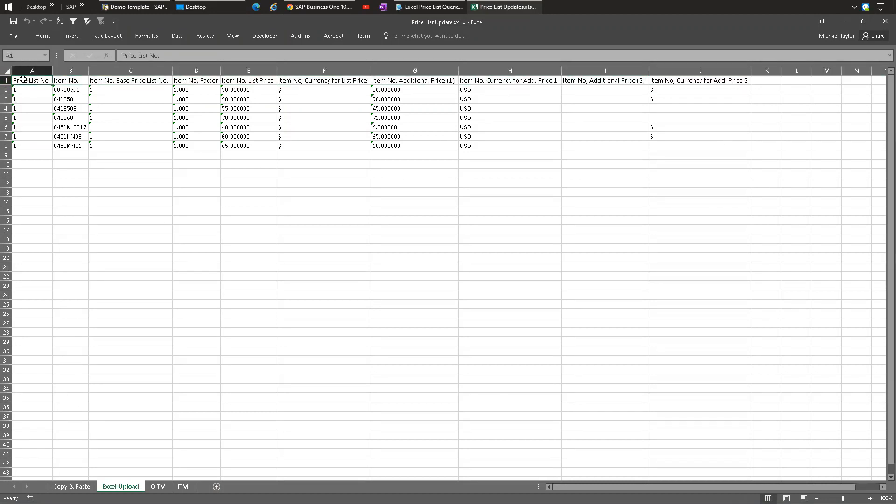
left_click(72, 78)
left_click(155, 81)
left_click(196, 81)
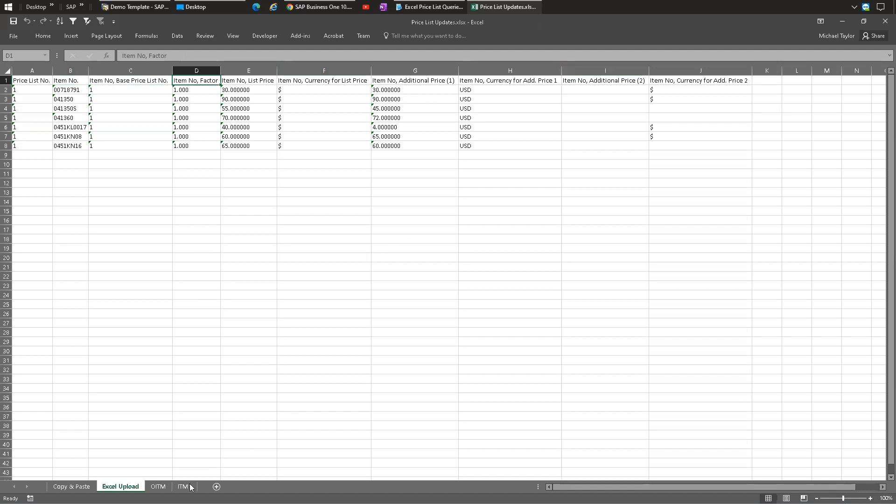
left_click_drag(206, 84, 205, 156)
left_click_drag(324, 84, 326, 146)
left_click_drag(424, 83, 420, 145)
left_click_drag(513, 80, 537, 118)
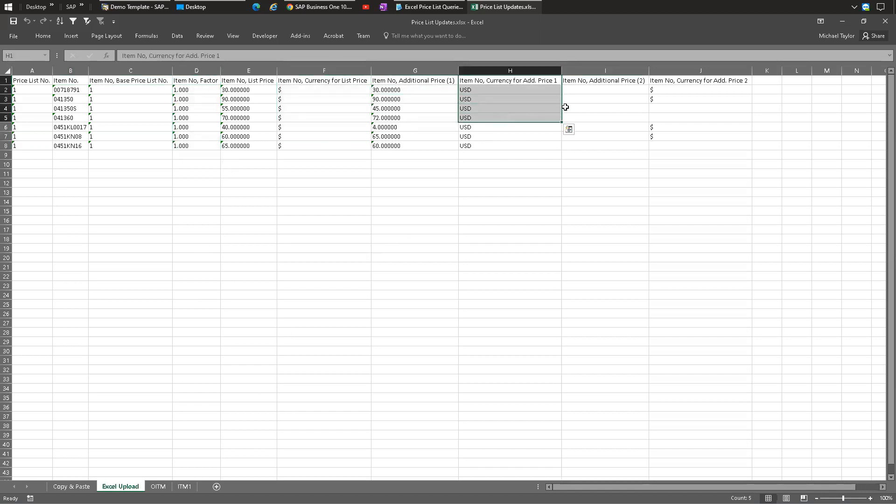
left_click(588, 79)
Step: Add a new sheet after Excel Upload and move the Excel Upload header row into its first row
left_click(216, 486)
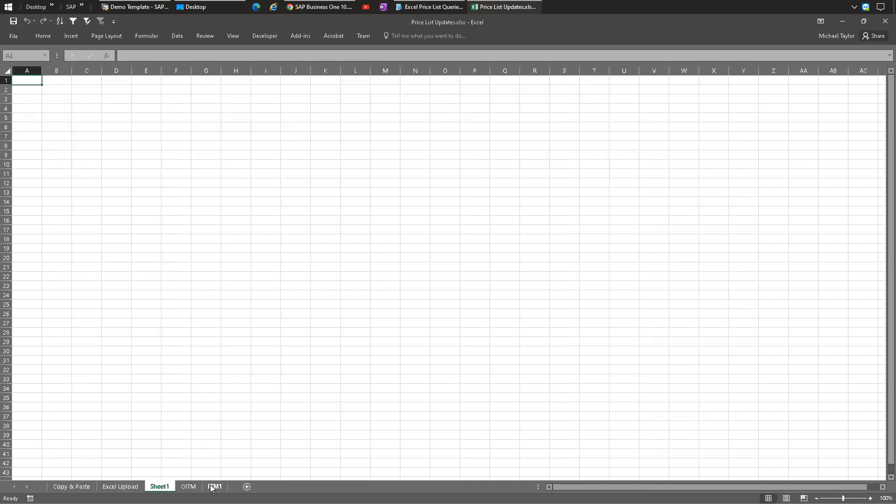
left_click(120, 486)
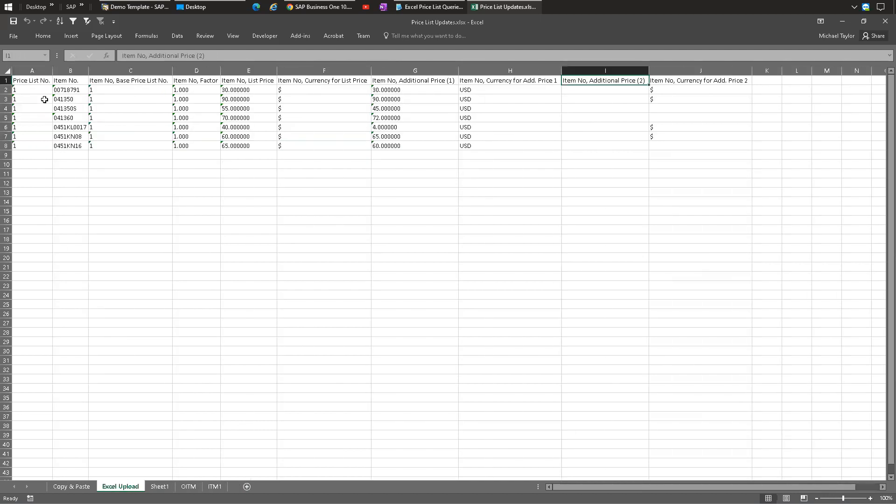
left_click(6, 80)
key("ctrl+c")
left_click(159, 487)
key("ctrl+v")
left_click(136, 164)
Step: Delete the emptied row 1 on the Excel Upload sheet so the item data starts in the first row
left_click(120, 486)
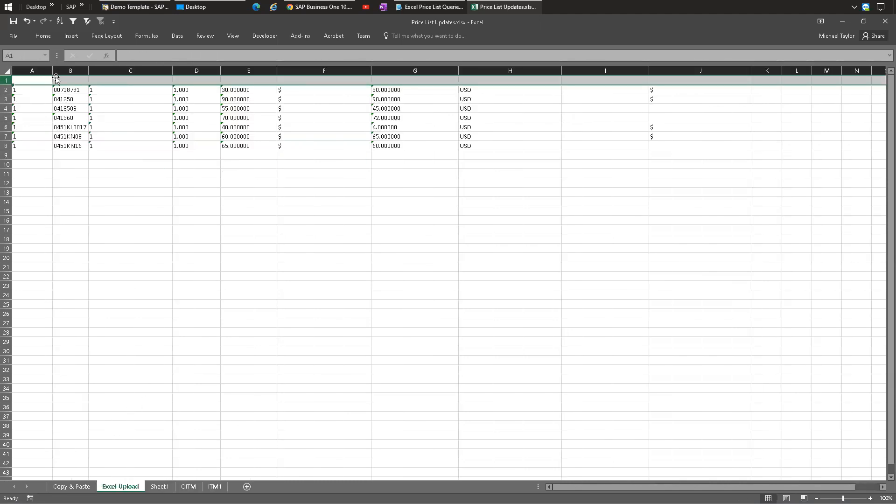
right_click(7, 80)
left_click(21, 160)
left_click(131, 183)
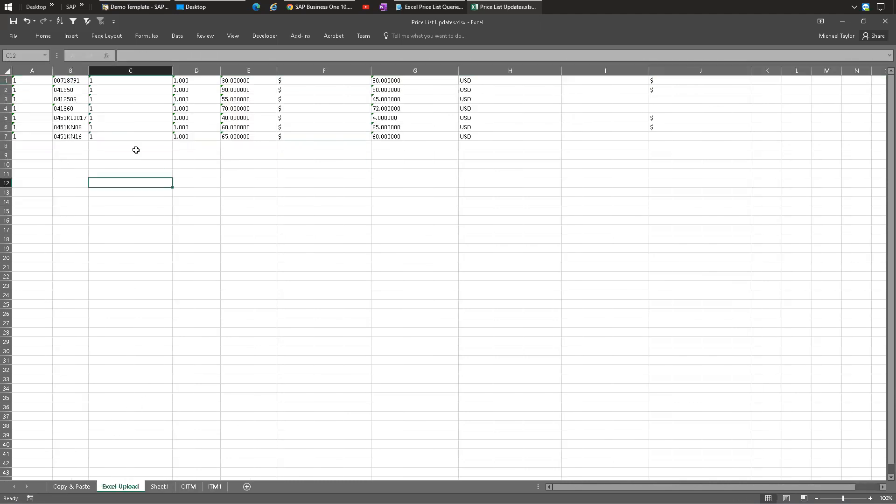
Step: Undo the row deletion and header move, and delete the added Sheet1 from the workbook
key("ctrl+z")
key("ctrl+z")
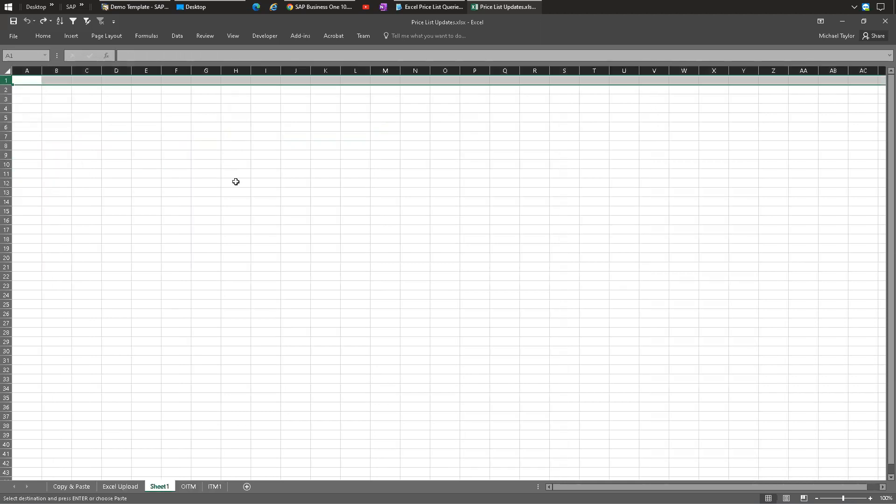
left_click(120, 486)
left_click(150, 160)
right_click(159, 486)
left_click(186, 387)
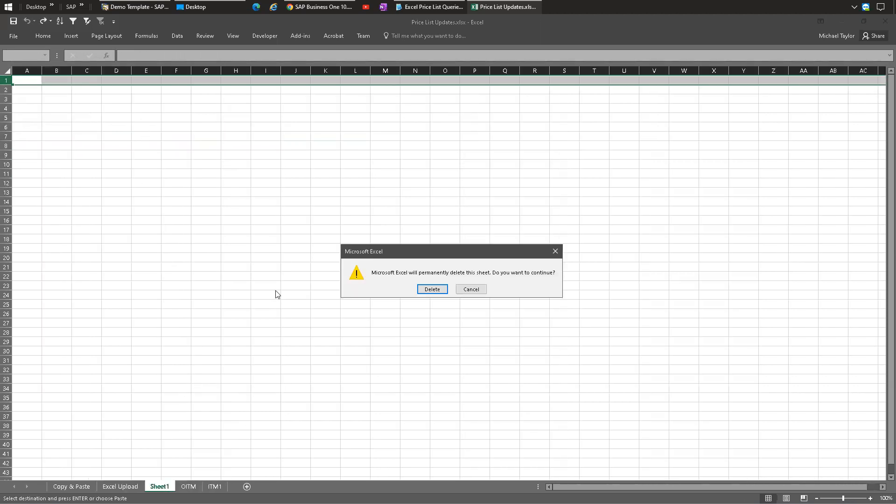
left_click(430, 289)
Step: Close the Price List Updates.xlsx workbook without saving the changes
left_click(299, 221)
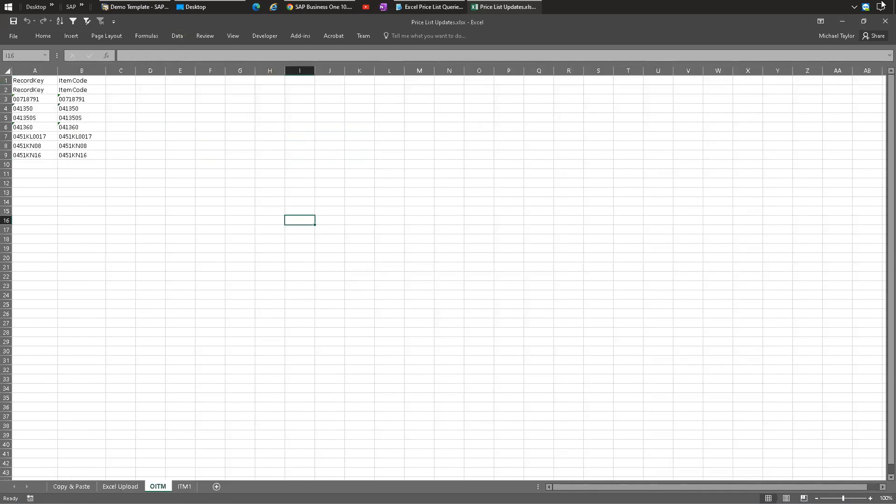
left_click(885, 21)
left_click(446, 276)
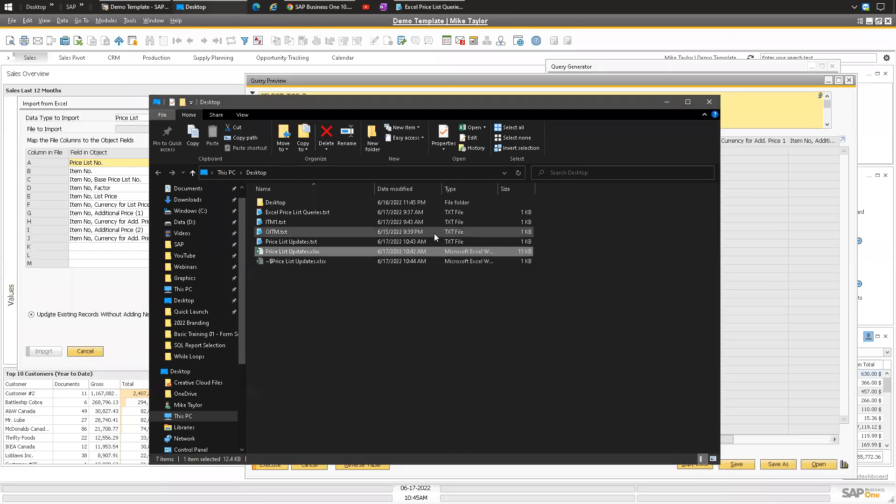
Step: Delete the header line from Price List Updates.txt in Notepad2, leaving only the item rows, and save and close the file
double_click(291, 241)
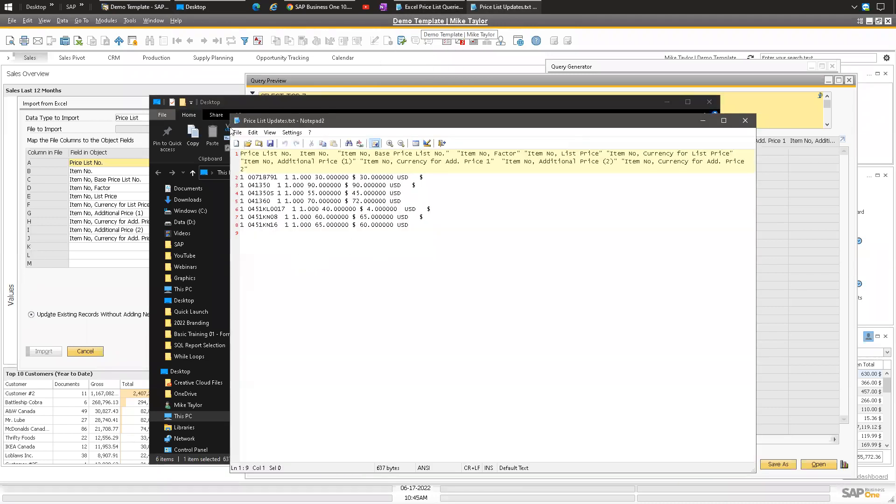
left_click_drag(322, 121, 234, 113)
left_click_drag(153, 166, 152, 145)
key("Delete")
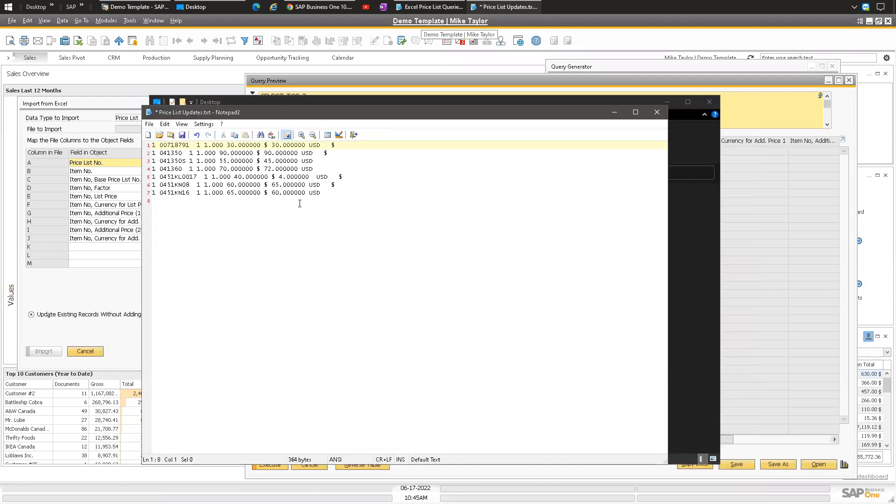
key("ctrl+s")
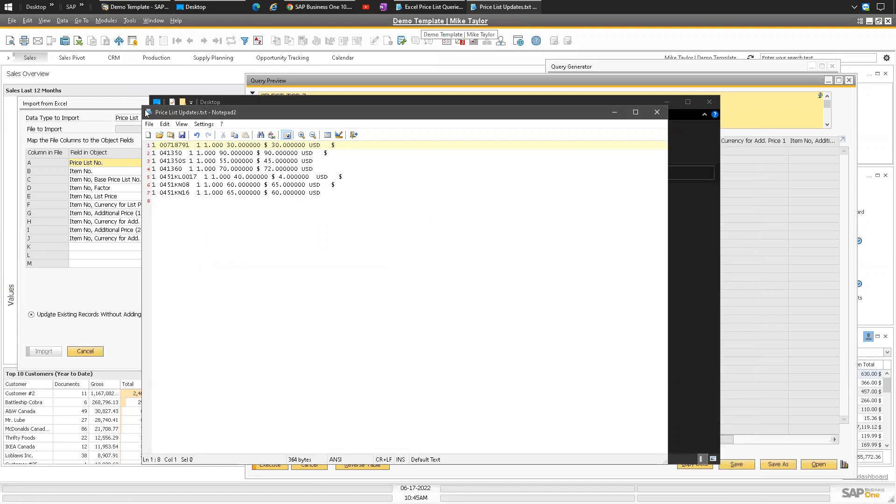
left_click(658, 116)
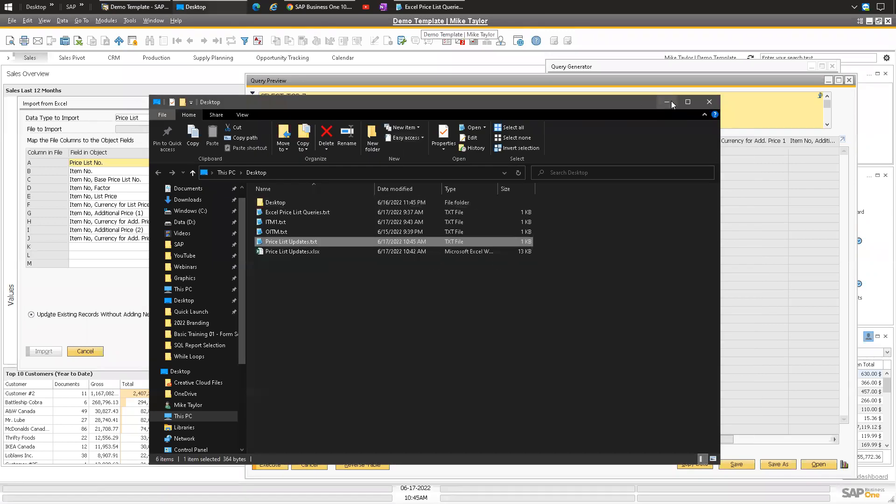
Step: Switch to SAP Business One, import the Desktop file Price List Updates.txt through Import from Excel, and dismiss the results without saving them
left_click(738, 210)
left_click(828, 80)
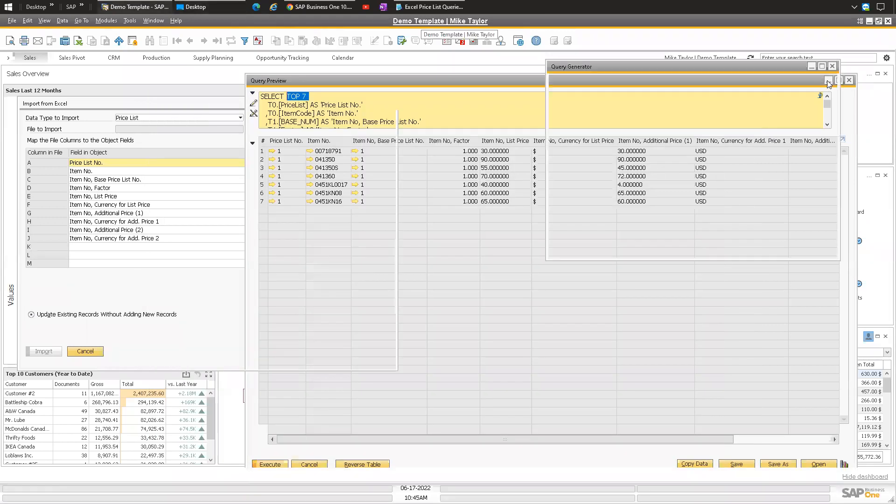
left_click(324, 112)
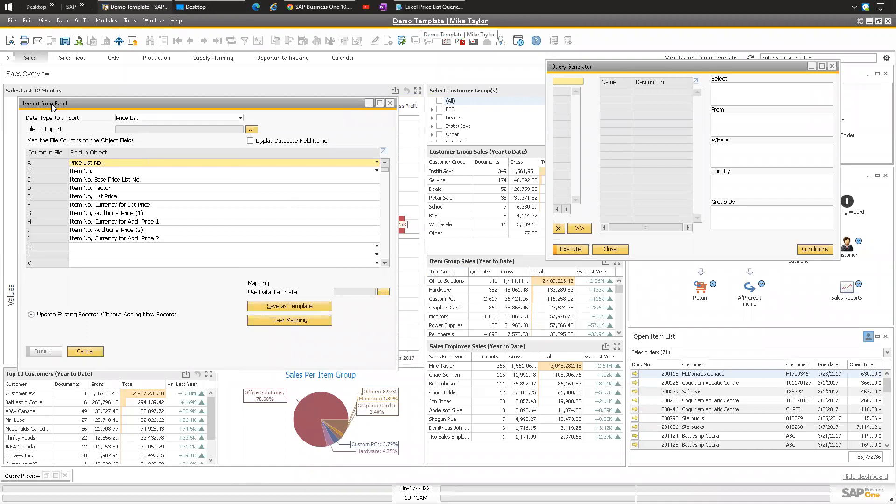
left_click(254, 131)
double_click(461, 223)
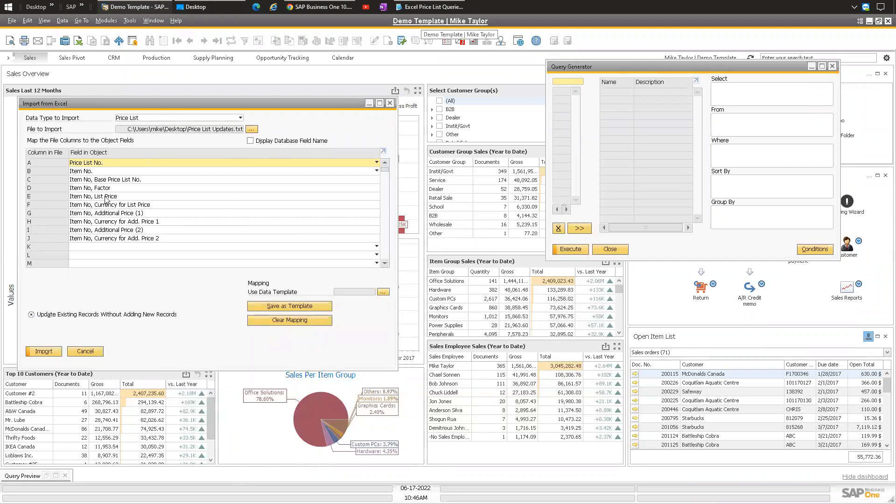
left_click(44, 352)
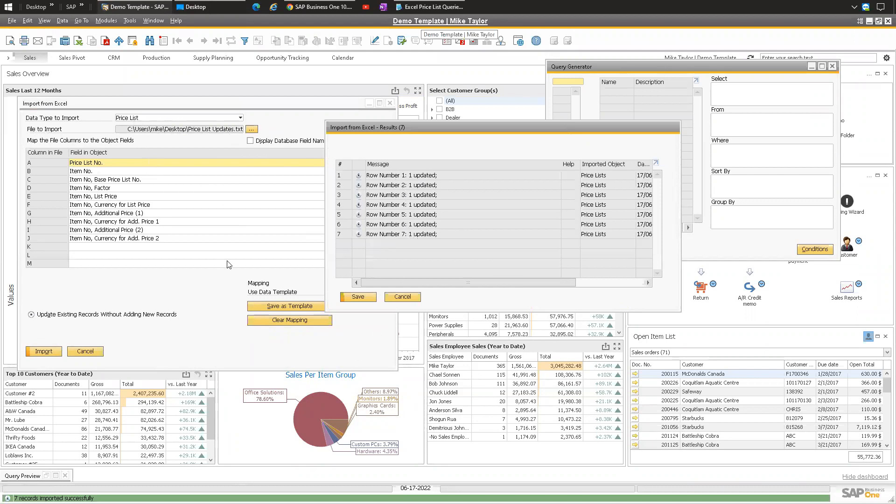
left_click(402, 296)
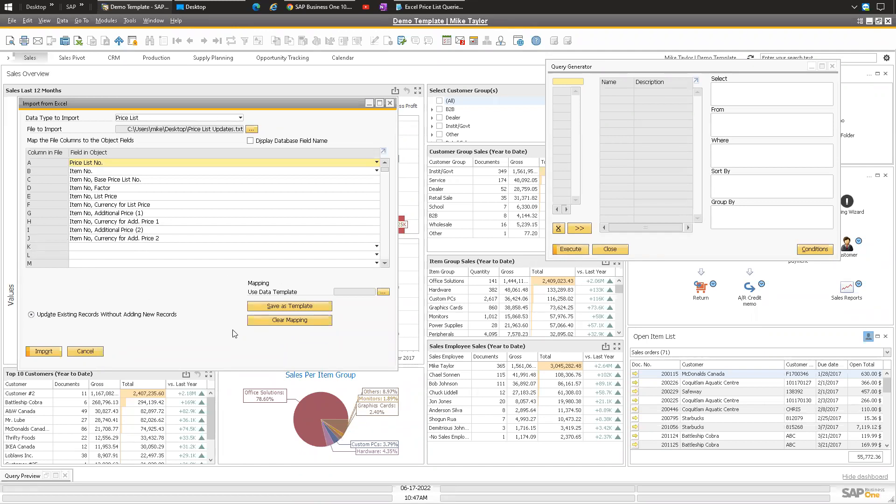
Step: Close the Import from Excel and Query Generator windows and restore the minimized Query Preview
left_click(392, 105)
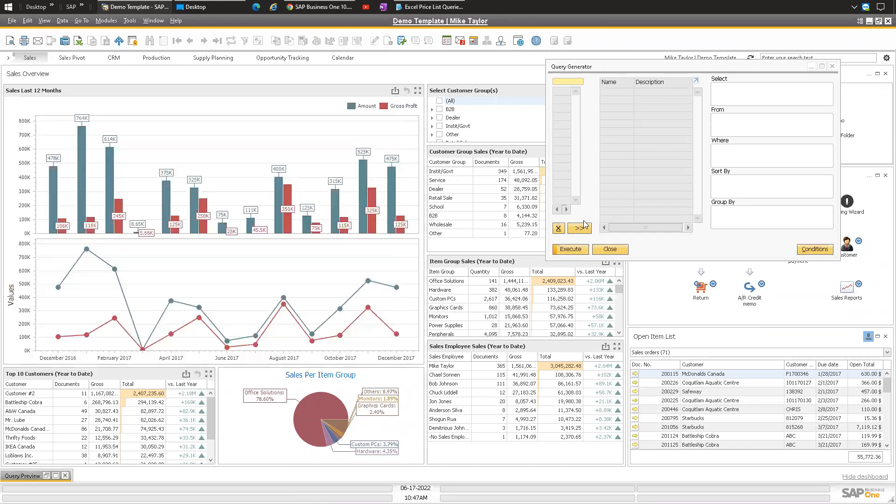
left_click(612, 250)
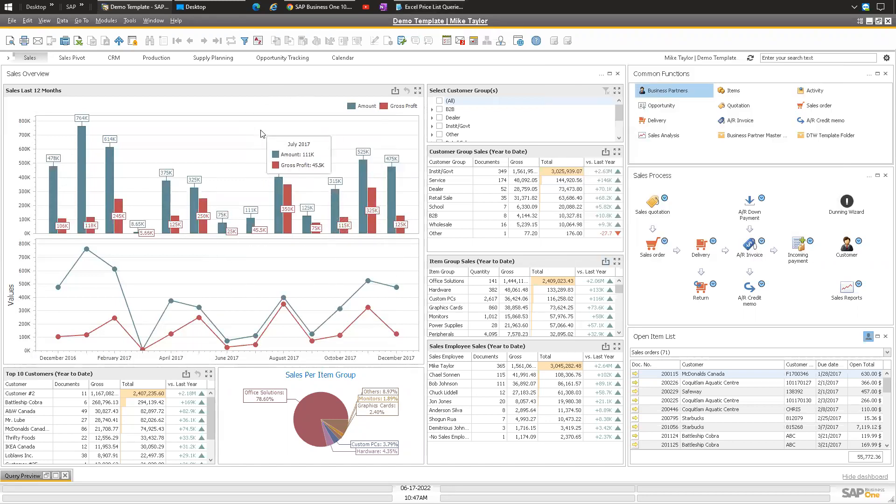
left_click(22, 476)
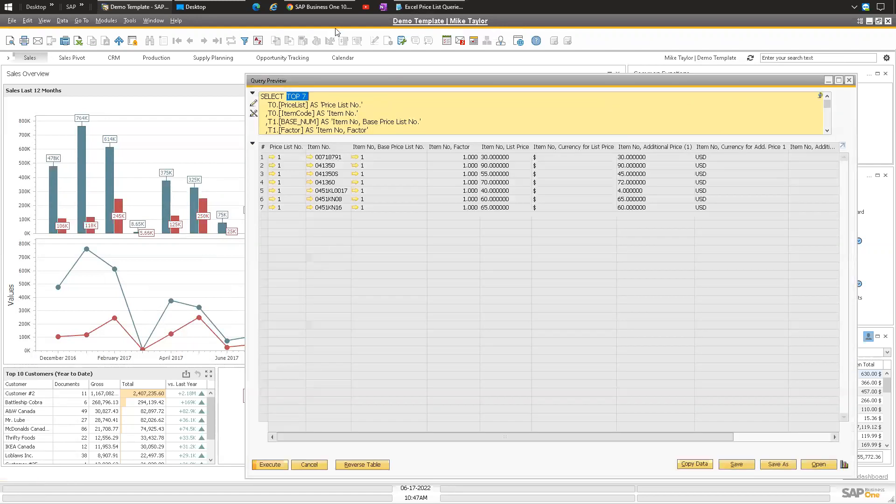
Step: Start the SAP Business One Data Transfer Workbench as administrator and log on to the Demo Template company with the account password
left_click(8, 7)
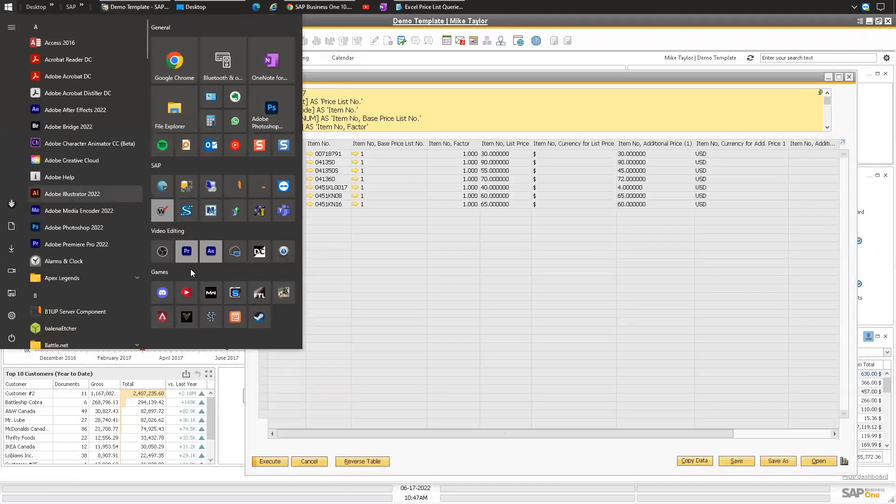
right_click(251, 214)
mouse_move(289, 252)
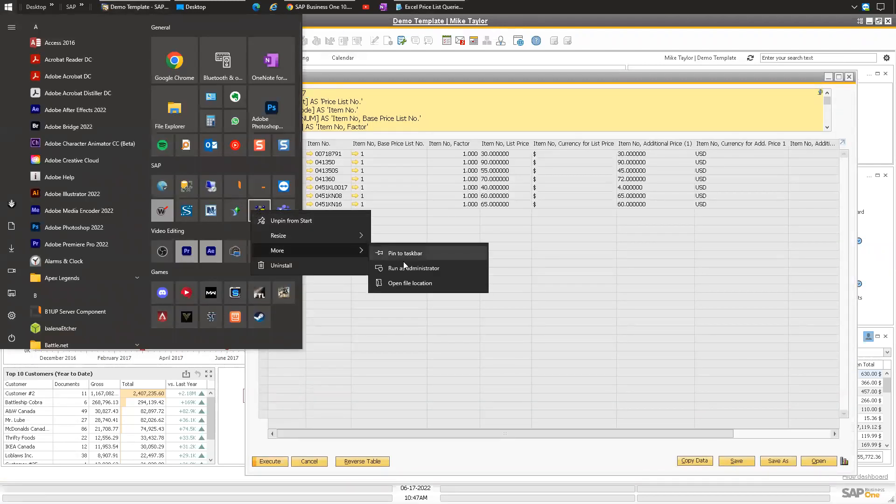
left_click(410, 265)
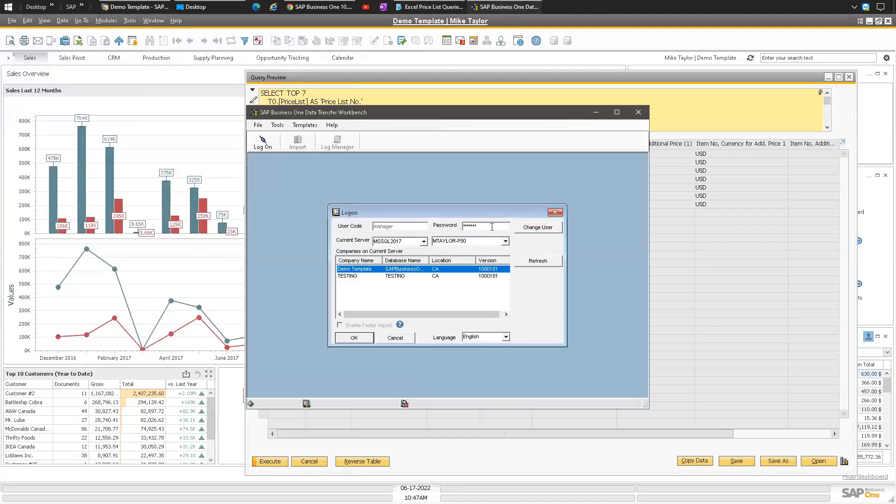
left_click(492, 227)
type("m")
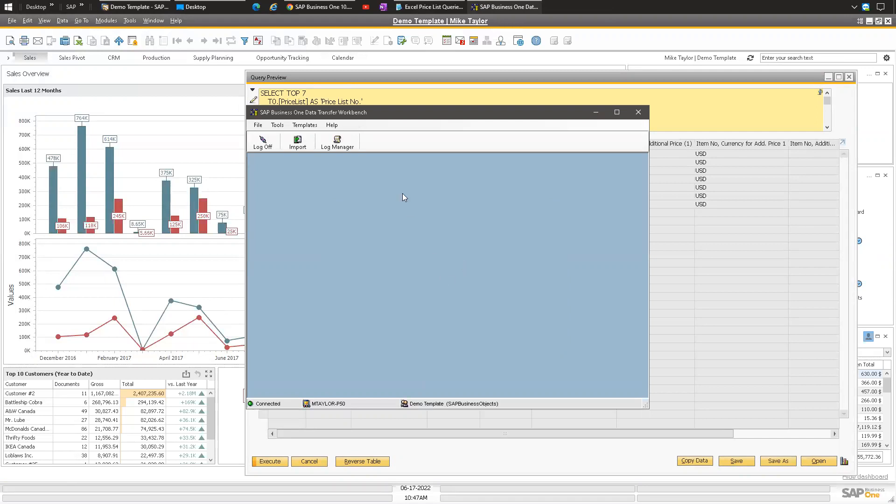
Step: Log off from the Demo Template company in the Data Transfer Workbench and bring back the Logon dialog
left_click_drag(393, 111, 370, 134)
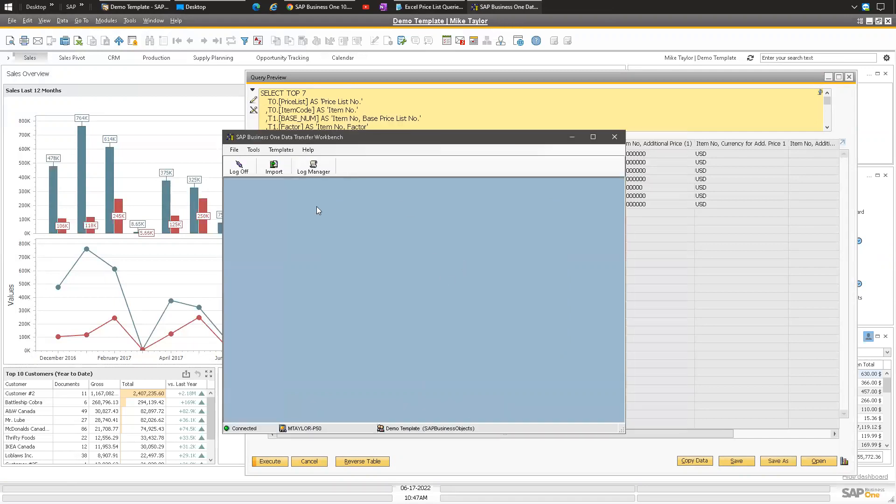
left_click(238, 164)
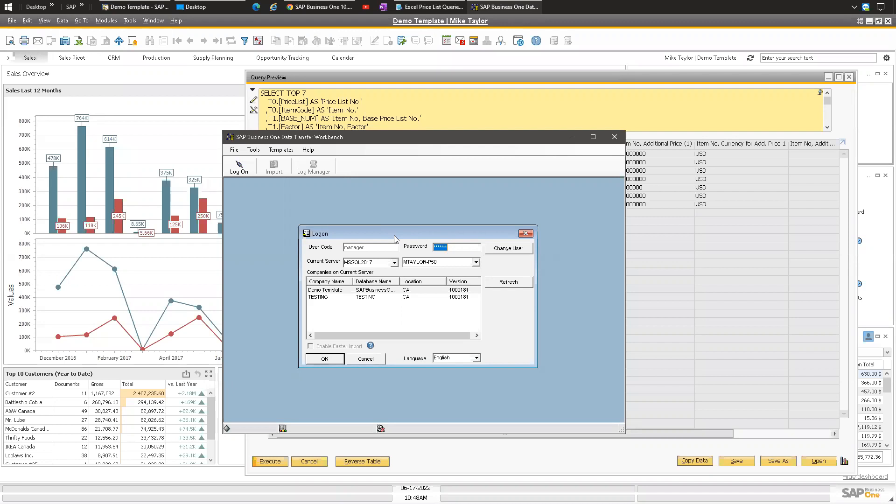
Step: Open Price List Updates.xlsx from the Desktop folder and select the data range A1:J8 on the Excel Upload sheet
left_click(191, 6)
left_click(283, 252)
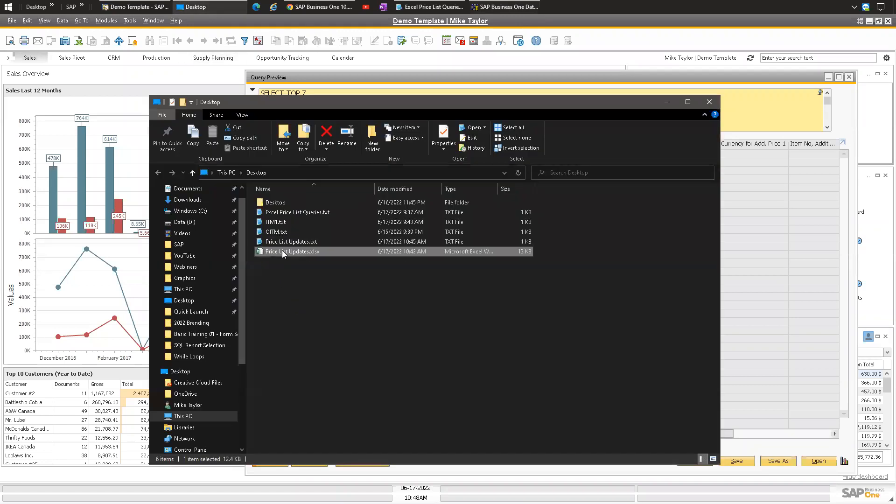
double_click(283, 252)
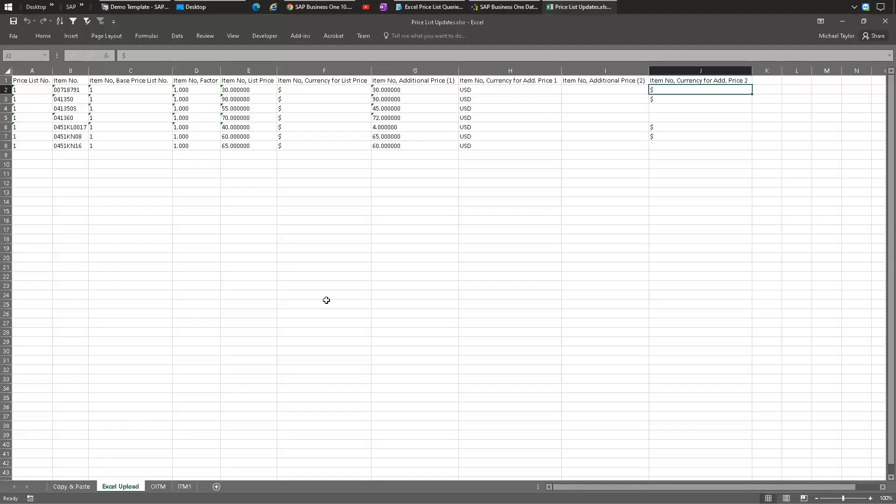
left_click_drag(25, 81, 677, 145)
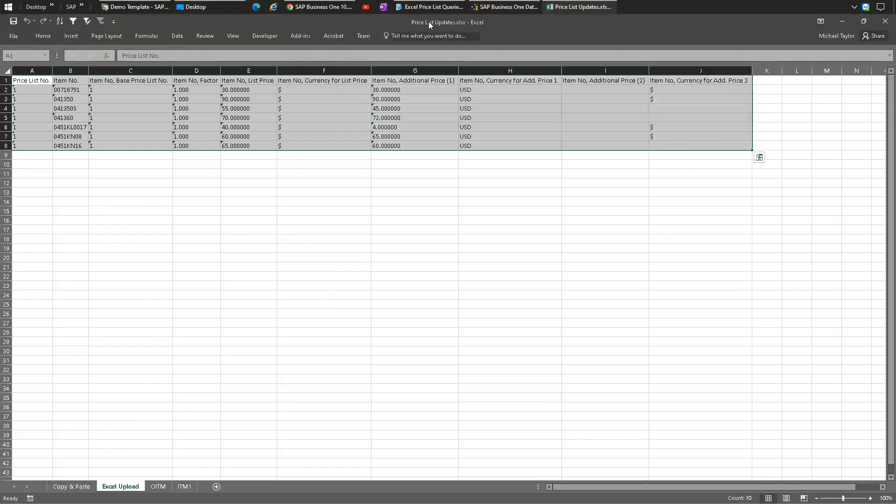
left_click(135, 6)
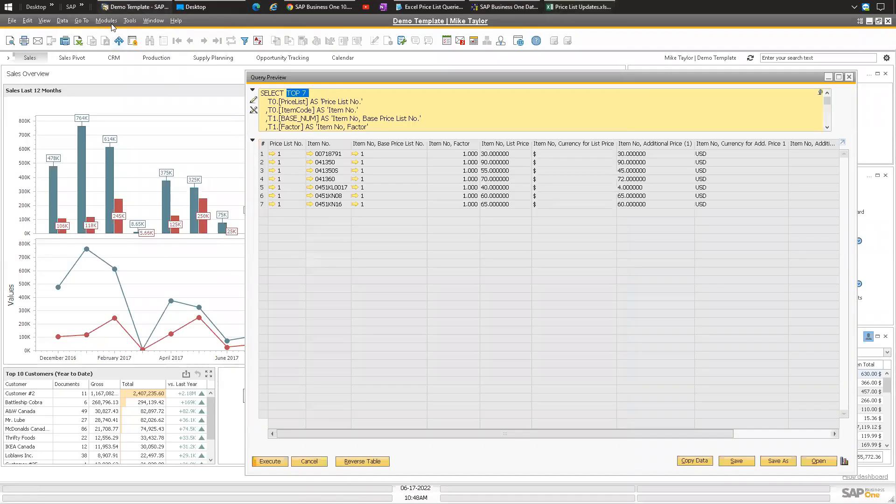
left_click(107, 21)
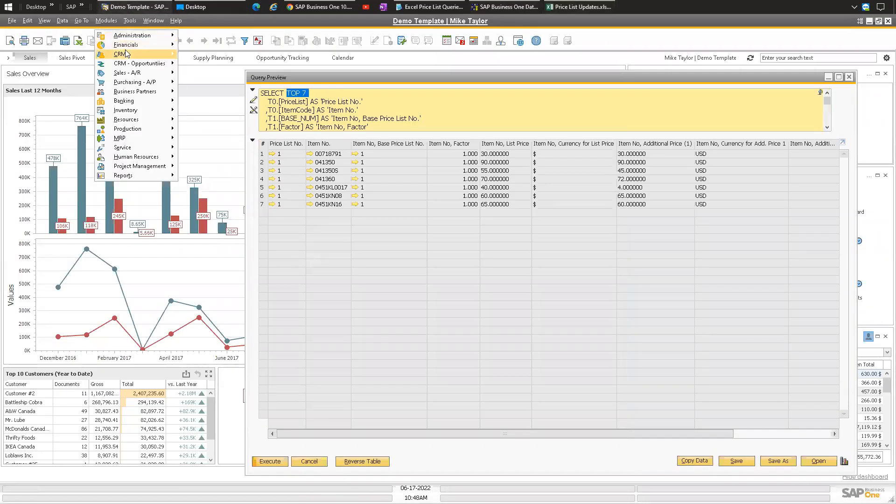
left_click(485, 271)
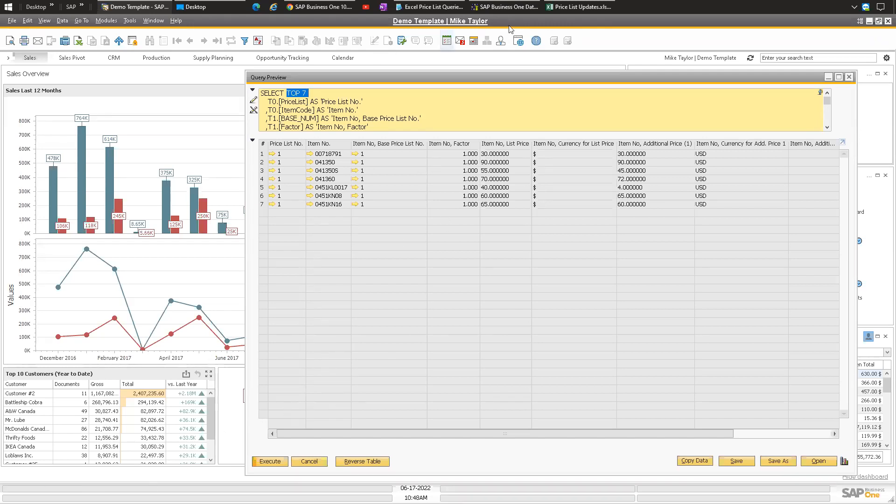
Step: Switch to the Data Transfer Workbench, log on to the Demo Template company with the account password, and move the window aside
left_click(506, 6)
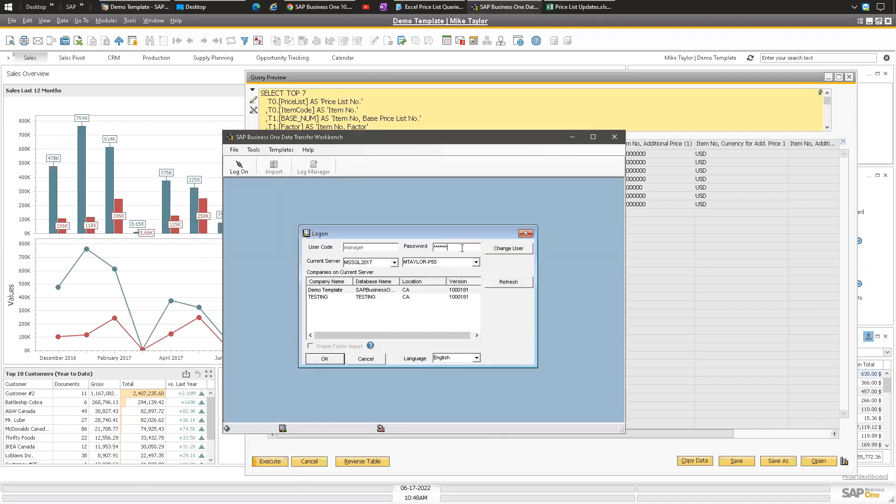
type("****")
key("Return")
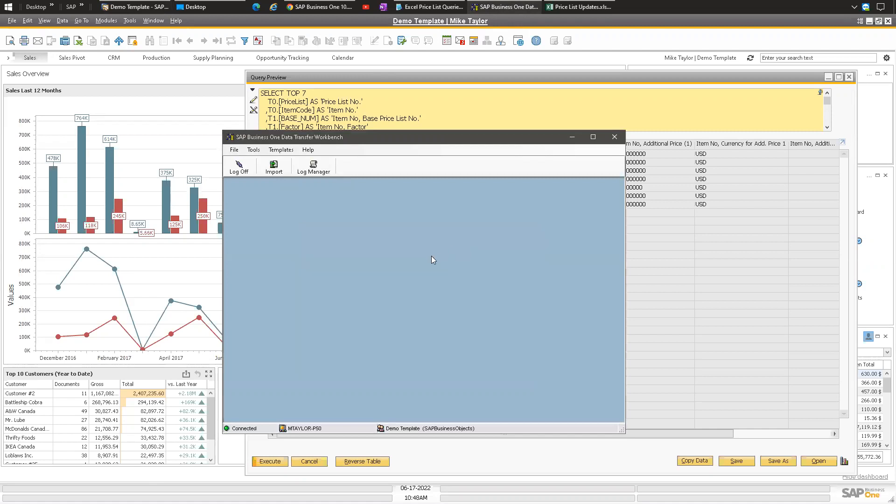
left_click_drag(300, 140, 129, 124)
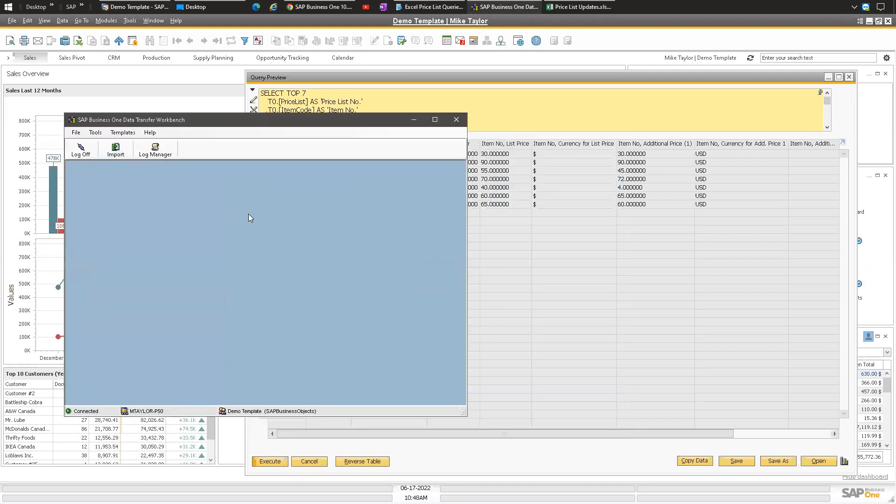
Step: Replace the SAP Business One Query Preview SQL with the OPLN LineNum query from the Excel Price List Queries text file and execute it
left_click(429, 6)
left_click_drag(290, 367, 226, 364)
key("ctrl+c")
left_click(302, 21)
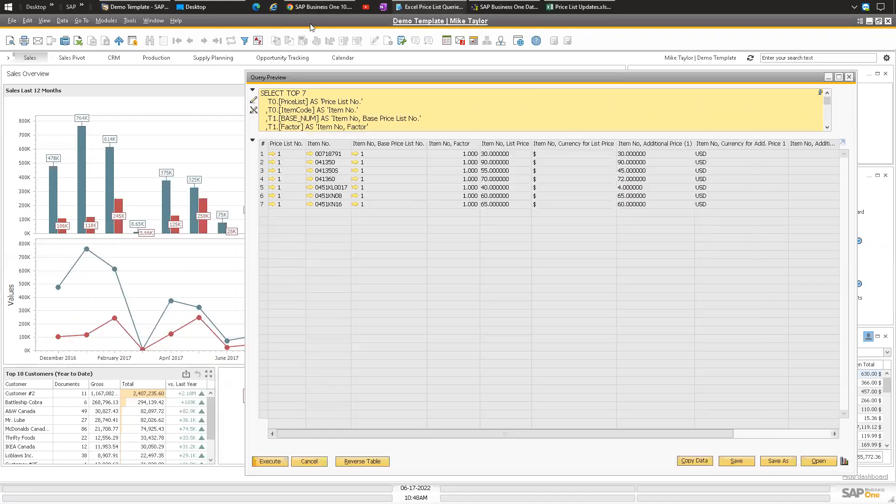
right_click(436, 103)
left_click(466, 144)
key("ctrl+v")
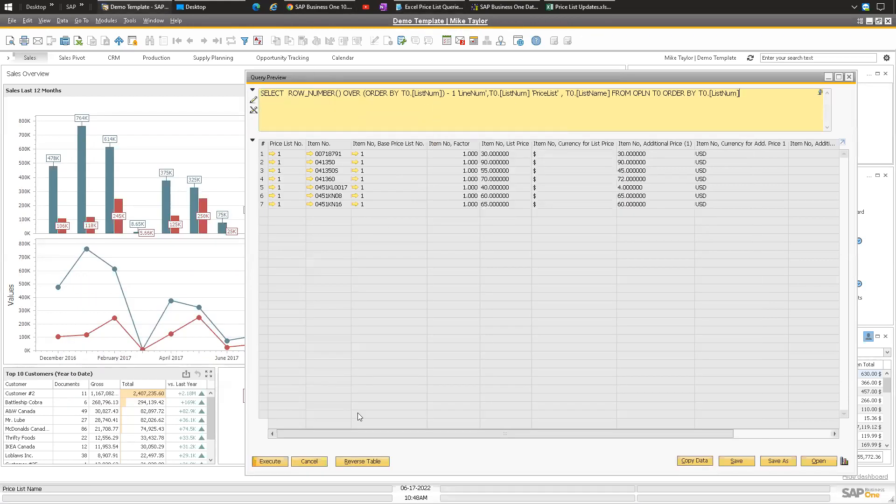
left_click(270, 461)
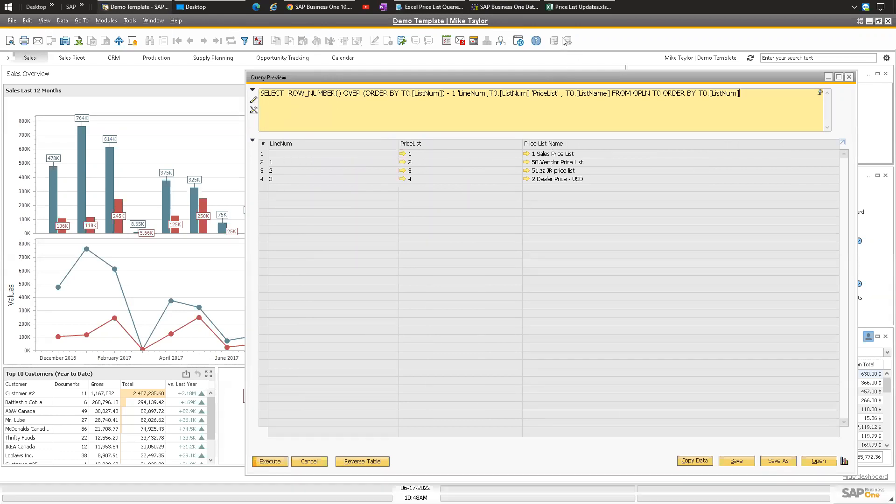
Step: Switch to the Price List Updates workbook in Excel and view its OITM sheet
left_click(578, 7)
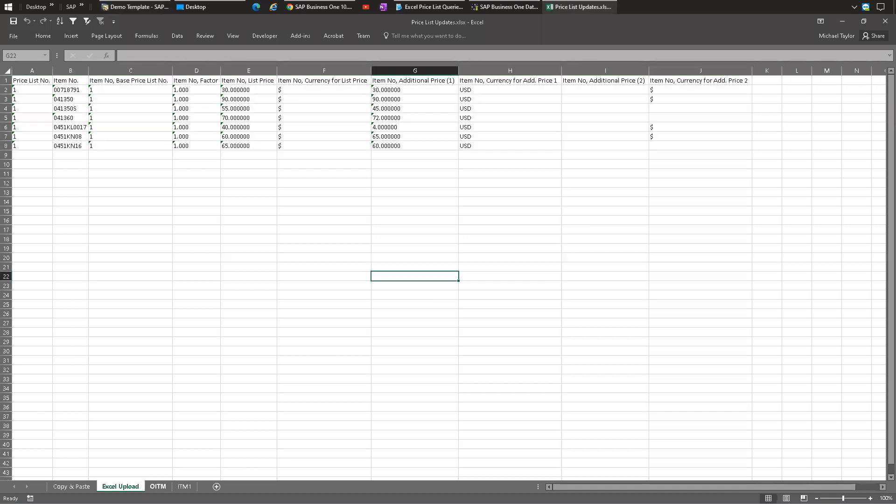
key("ctrl+Page_Down")
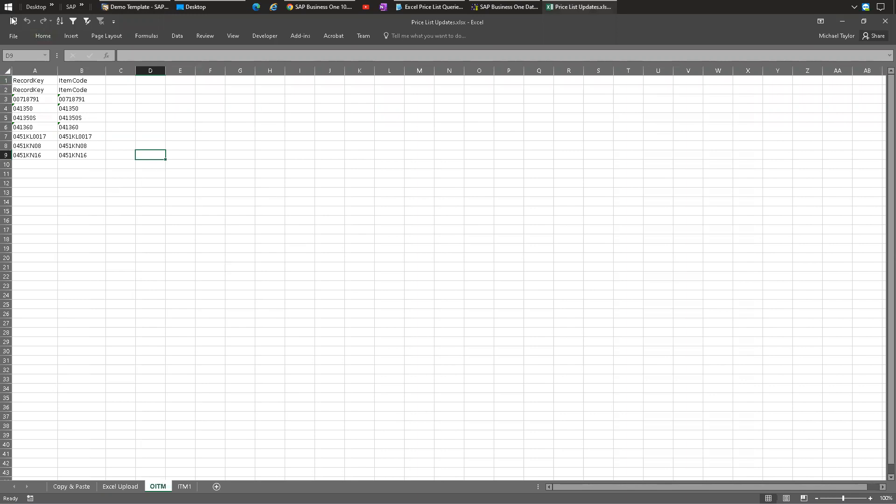
left_click(205, 191)
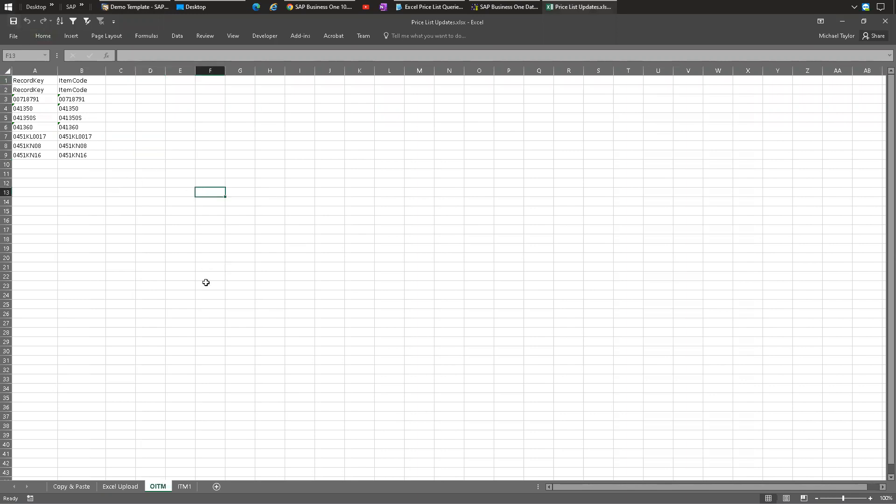
Step: Autofit the widths of columns A to E on the ITM1 sheet
left_click(185, 487)
left_click_drag(32, 89, 156, 78)
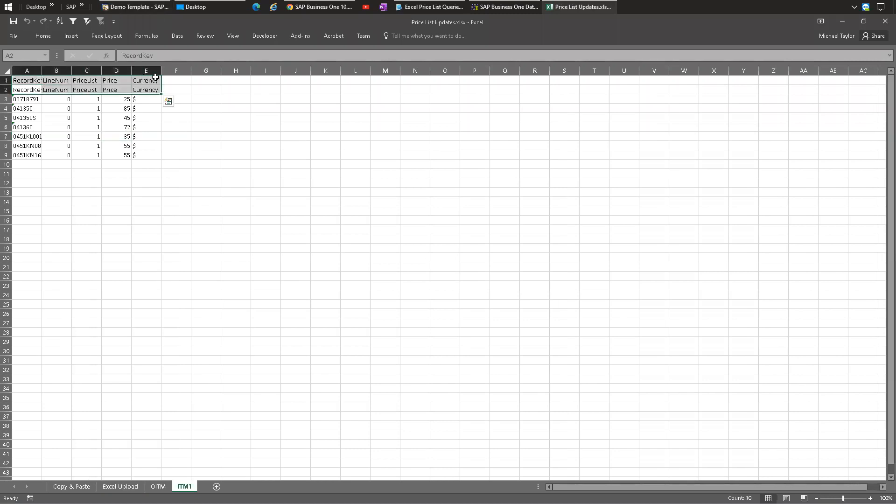
left_click(147, 70)
left_click(26, 71, "shift")
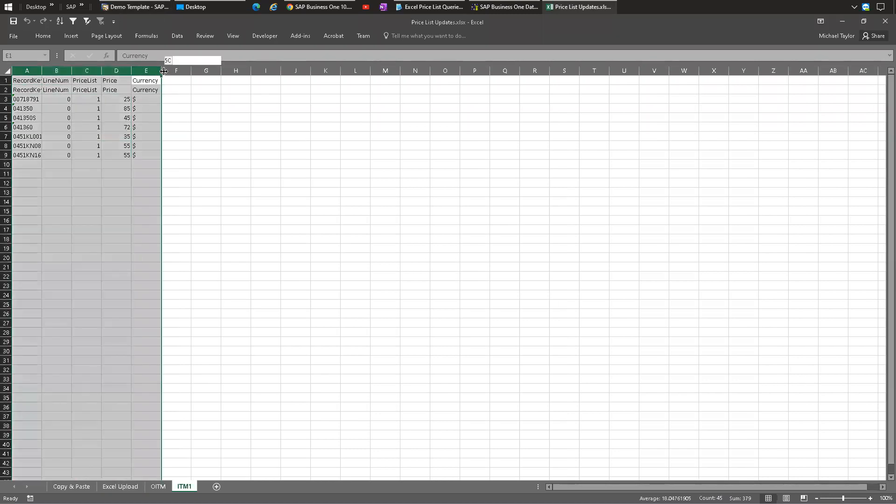
double_click(164, 70)
left_click(312, 174)
Step: Examine the ITM1 headings RecordKey, LineNum, PriceList, Price and Currency, and the LineNum and PriceList values in rows 3 to 9
left_click(36, 80)
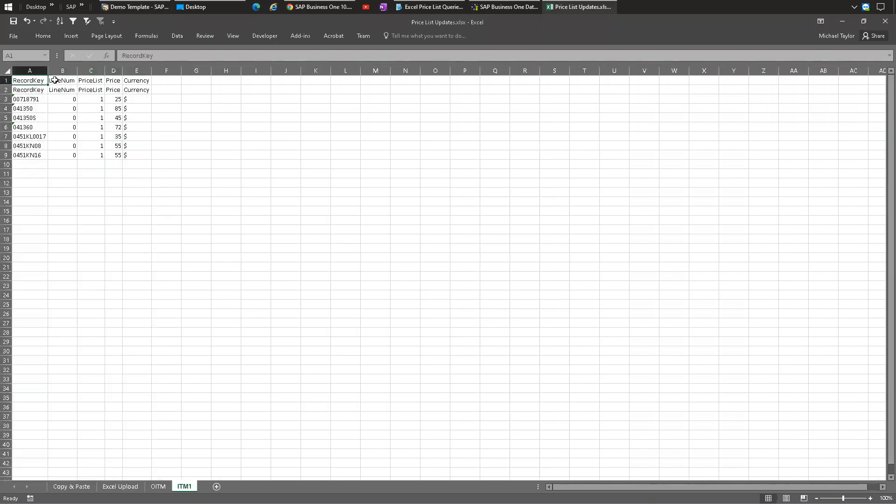
left_click(55, 81)
left_click(89, 80)
left_click(113, 81)
left_click(138, 81)
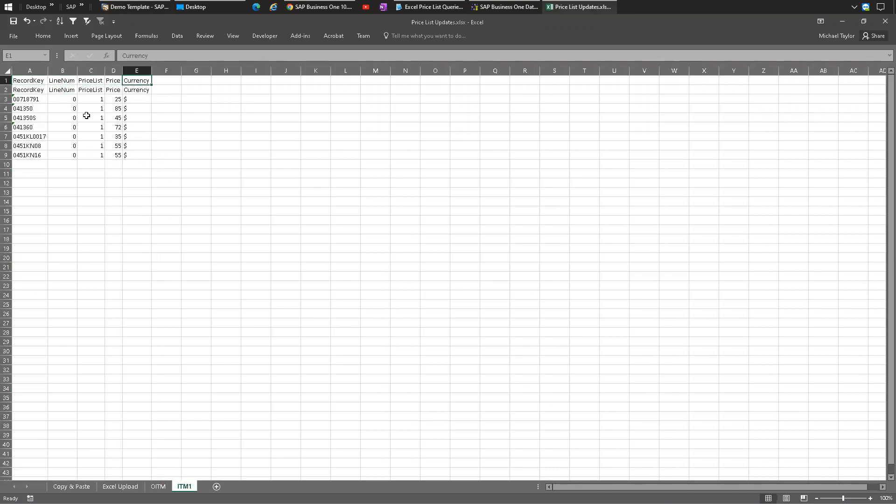
left_click_drag(63, 99, 96, 154)
left_click_drag(63, 99, 86, 159)
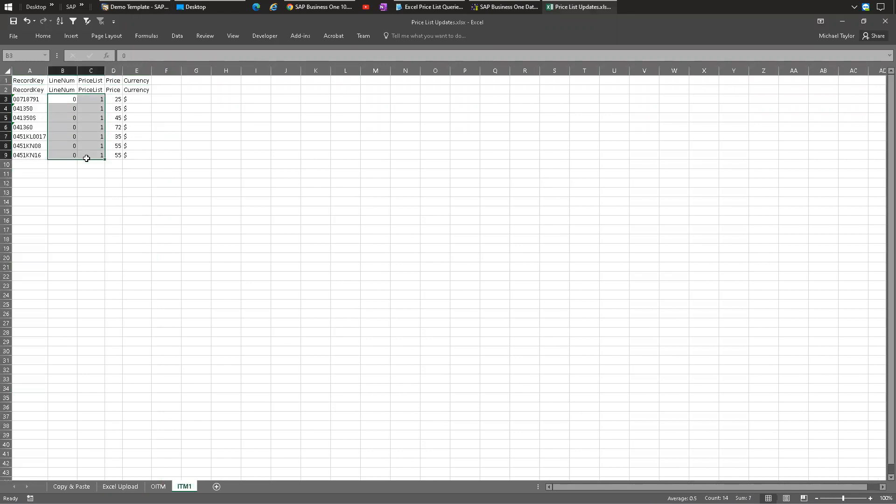
left_click_drag(68, 99, 91, 155)
left_click(67, 98)
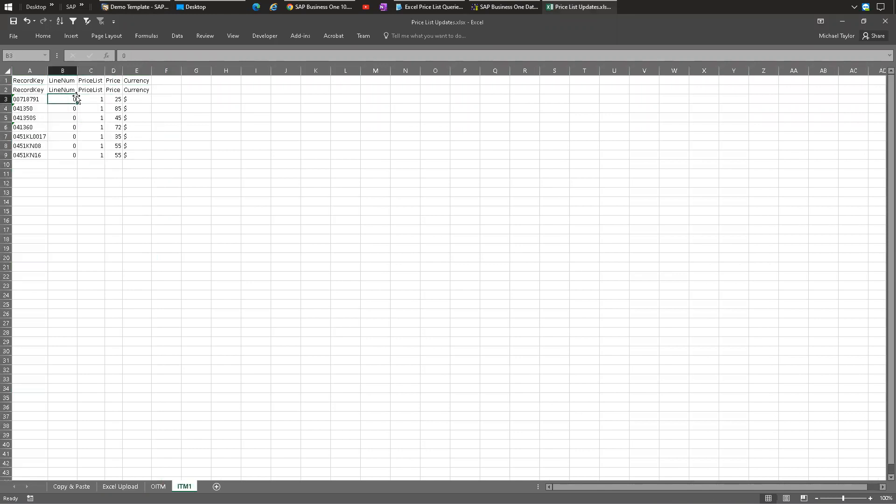
left_click(88, 99)
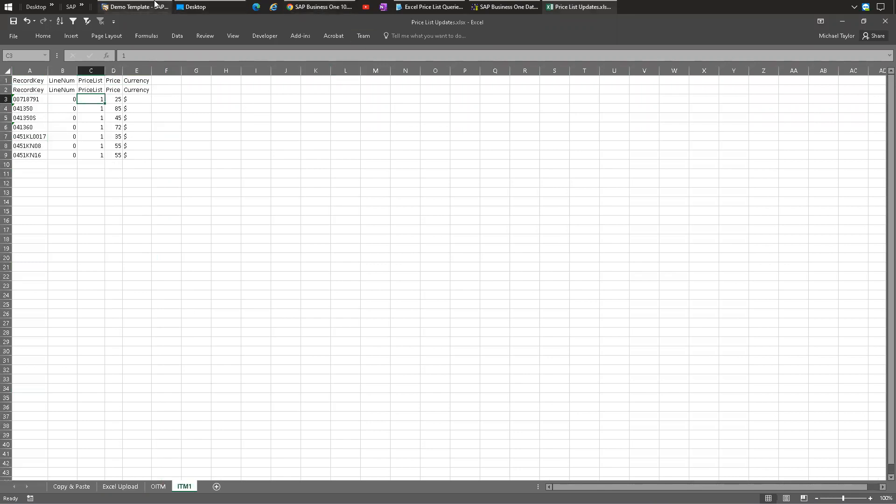
Step: Compare the ITM1 LineNum values in B3:B9 with the price list query in SAP Business One, and review the range A1:E9
left_click(156, 4)
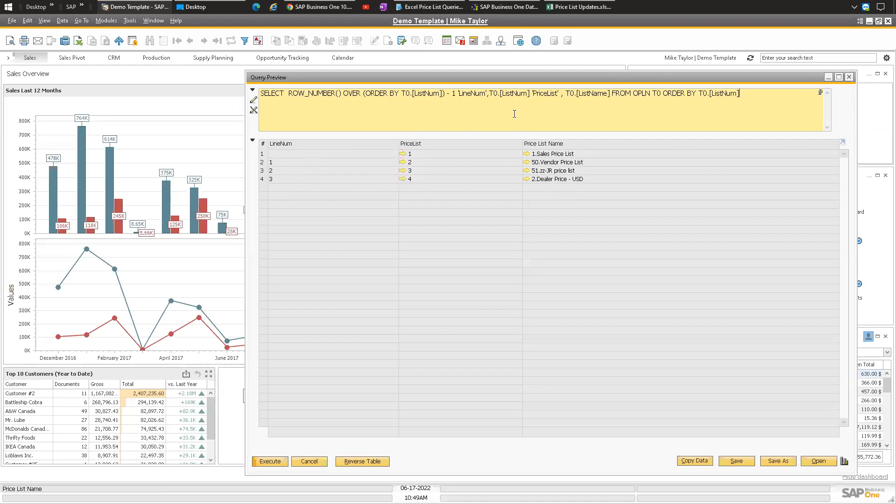
left_click(571, 6)
left_click(314, 220)
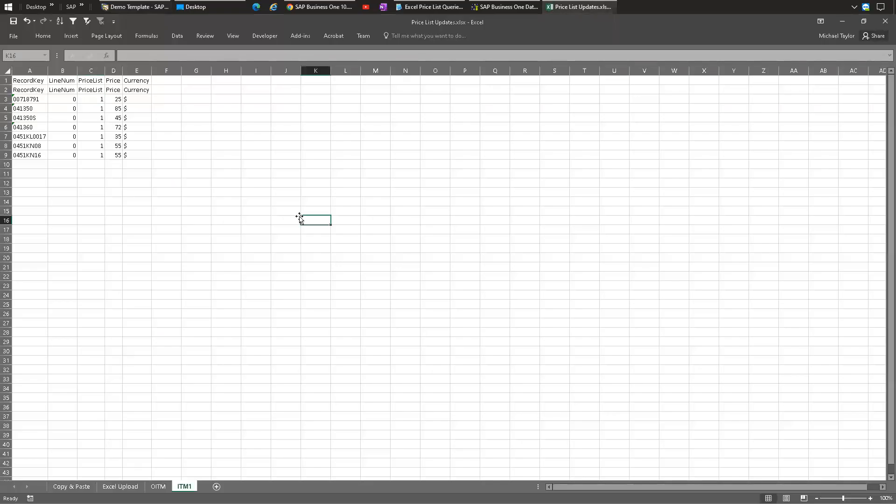
left_click(138, 154)
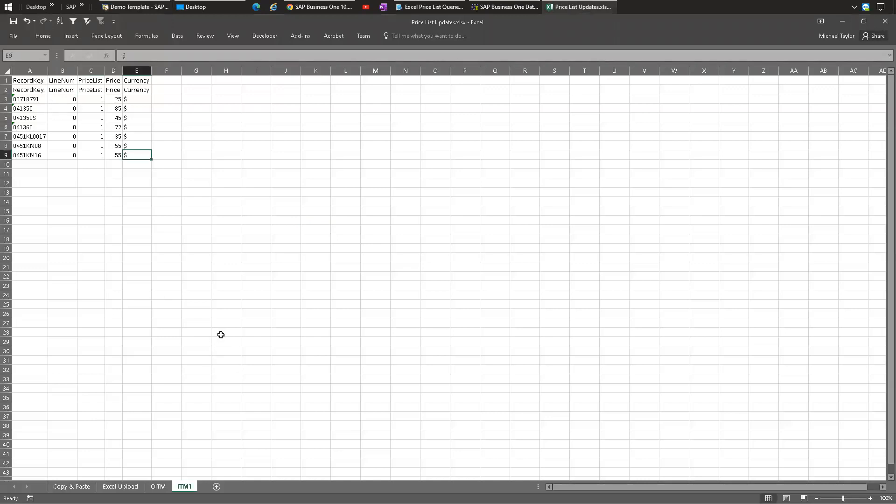
left_click_drag(66, 102, 65, 154)
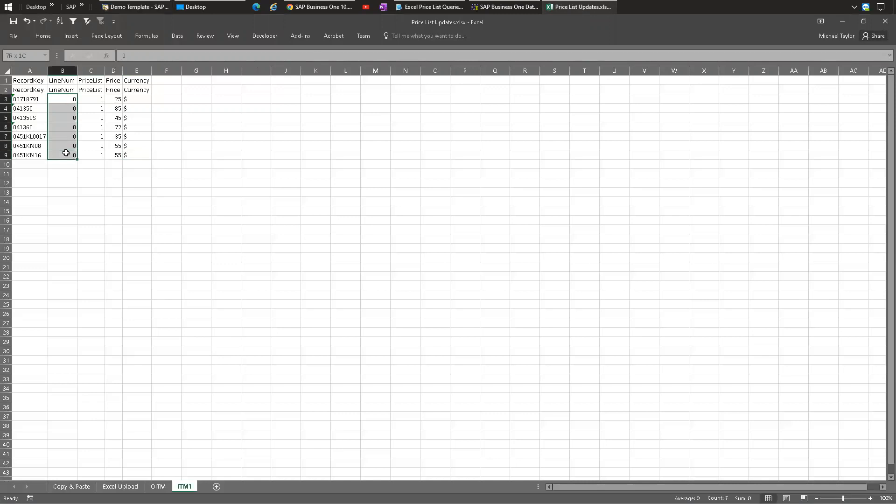
left_click_drag(68, 99, 63, 155)
left_click(198, 145)
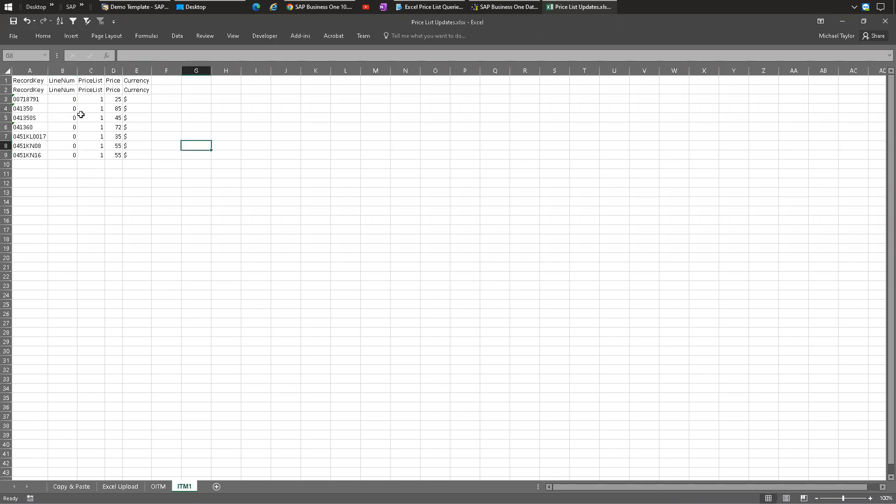
left_click_drag(65, 99, 69, 147)
left_click(217, 409)
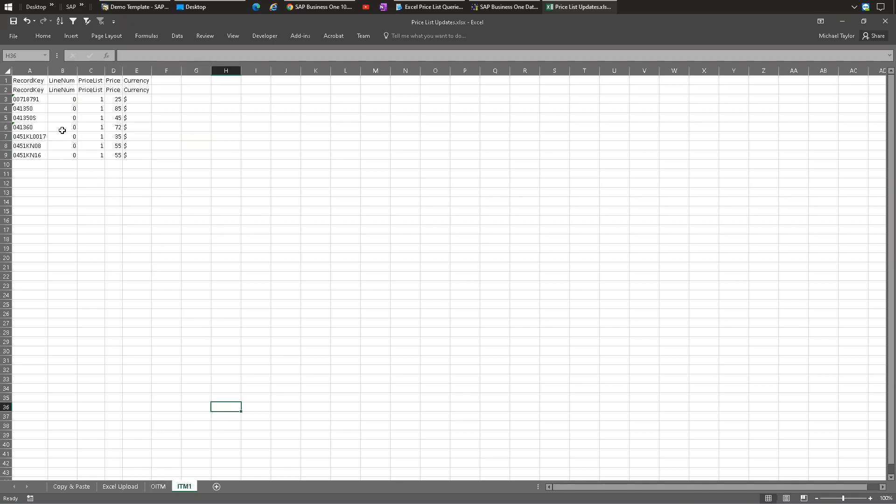
left_click_drag(38, 80, 138, 160)
Step: Examine the RecordKey and ItemCode columns in rows 1 to 9 of the OITM sheet
left_click(158, 486)
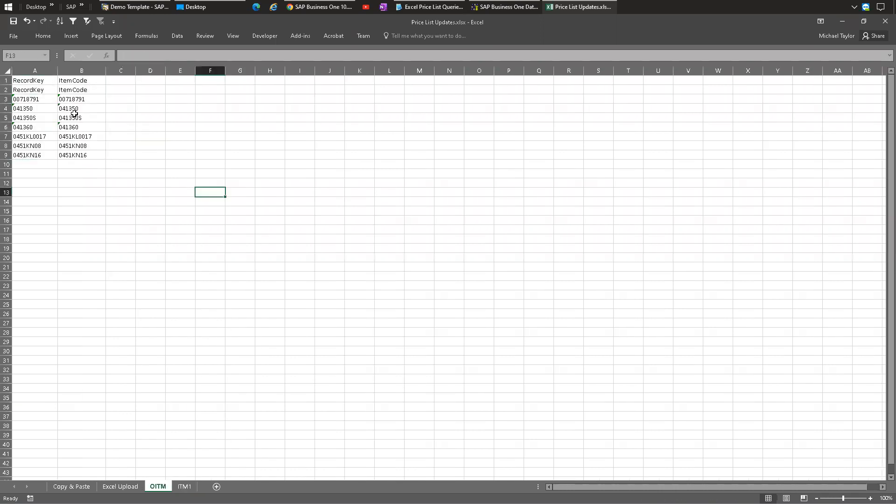
left_click_drag(35, 83, 36, 152)
left_click_drag(70, 83, 83, 153)
left_click_drag(72, 99, 81, 154)
left_click_drag(37, 82, 54, 155)
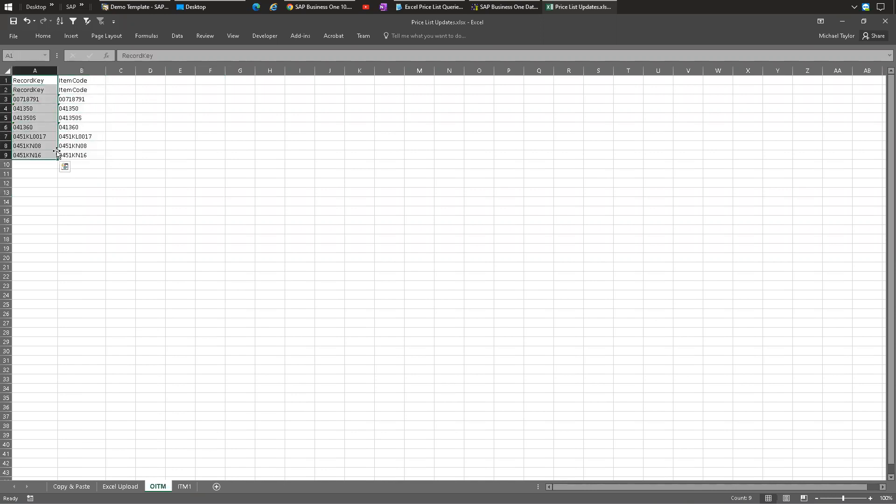
Step: Return to the ITM1 sheet and review its header rows, the full data range, and the LineNum and PriceList columns
left_click(184, 486)
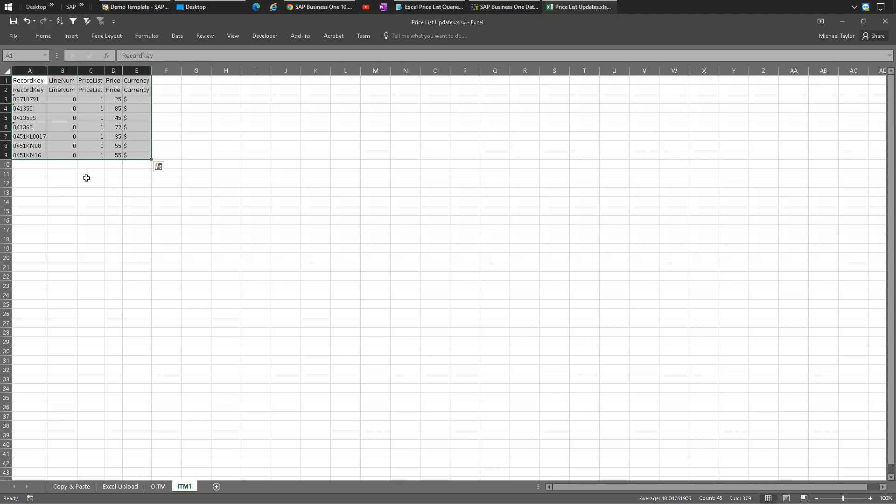
left_click_drag(37, 89, 136, 90)
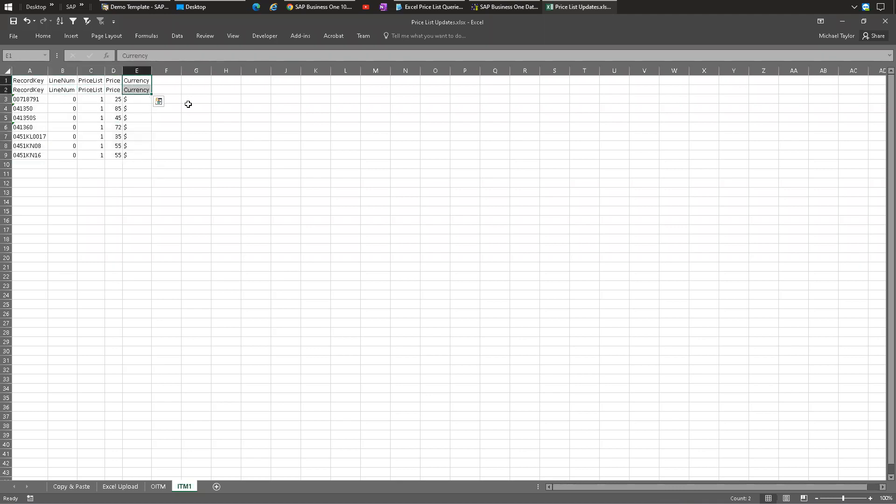
left_click_drag(132, 155, 34, 86)
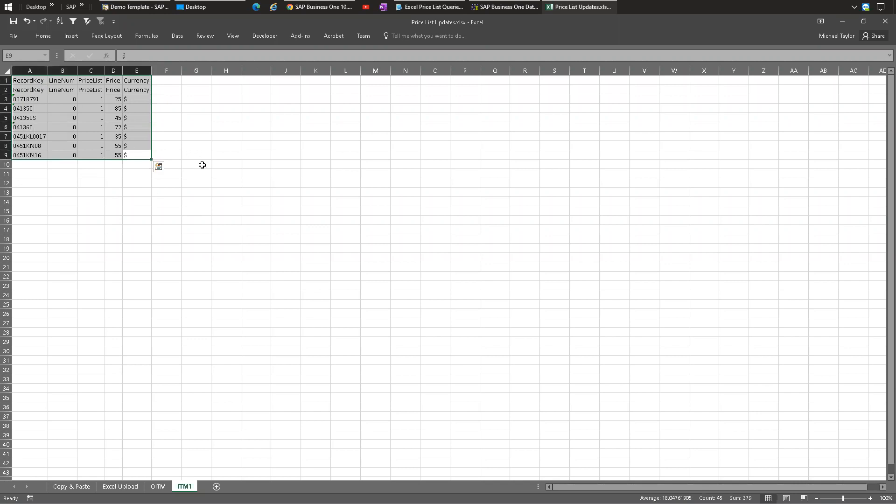
left_click_drag(73, 99, 85, 146)
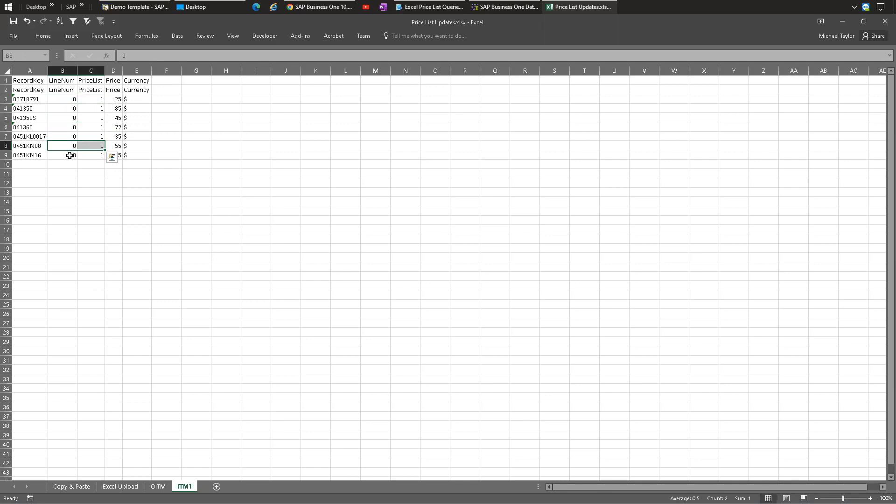
left_click(69, 155)
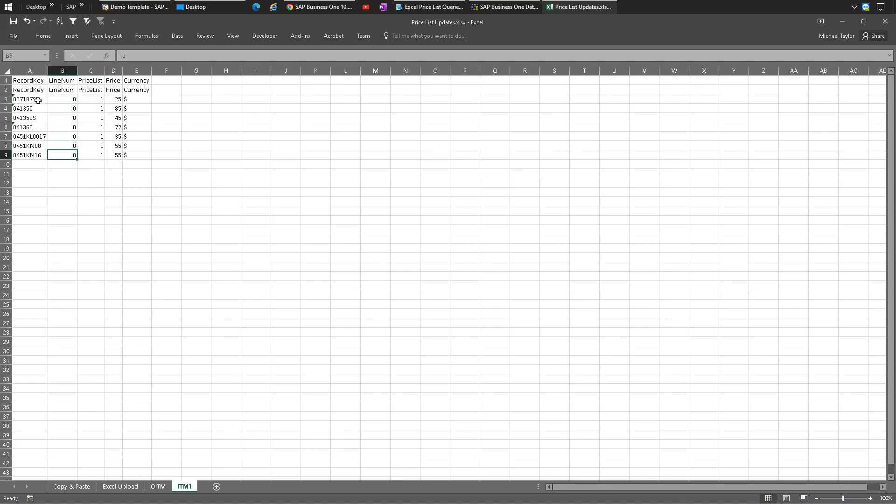
Step: Review the full ITM1 data range A1:E9 and the blank columns F to H beside it
left_click_drag(28, 82, 139, 162)
key("ctrl+c")
left_click(193, 145)
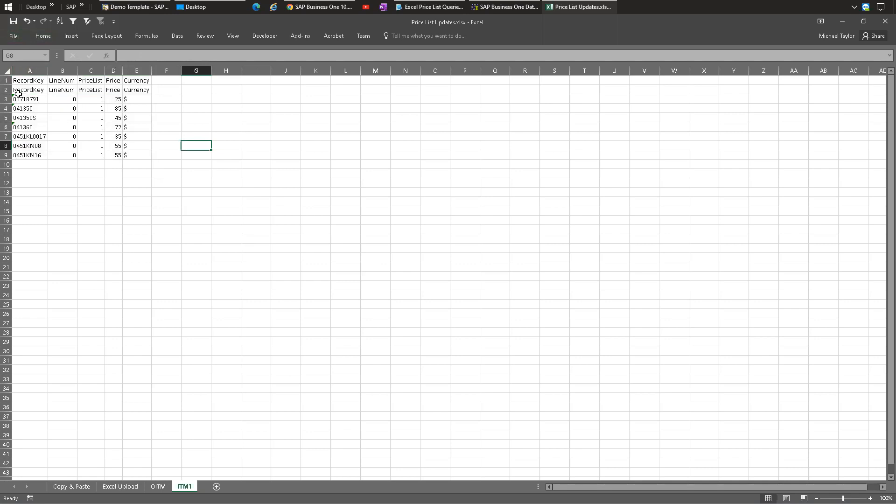
left_click_drag(24, 81, 131, 158)
key("ctrl+v")
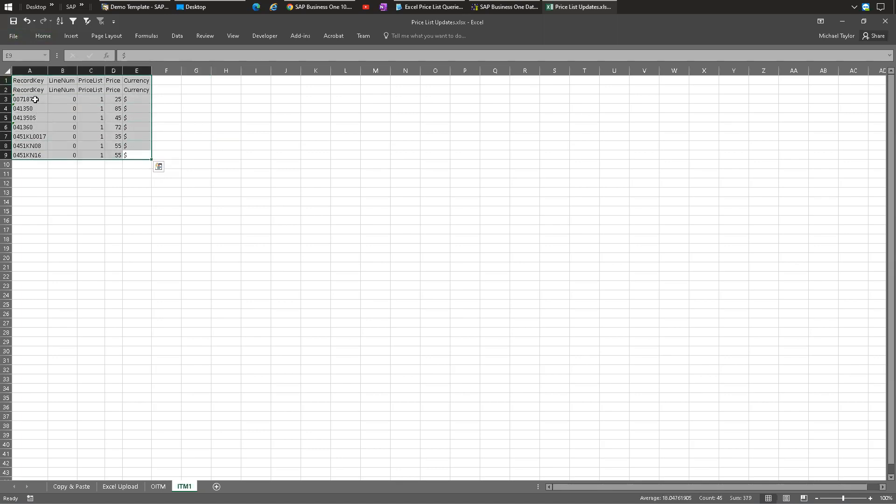
left_click_drag(28, 80, 131, 156)
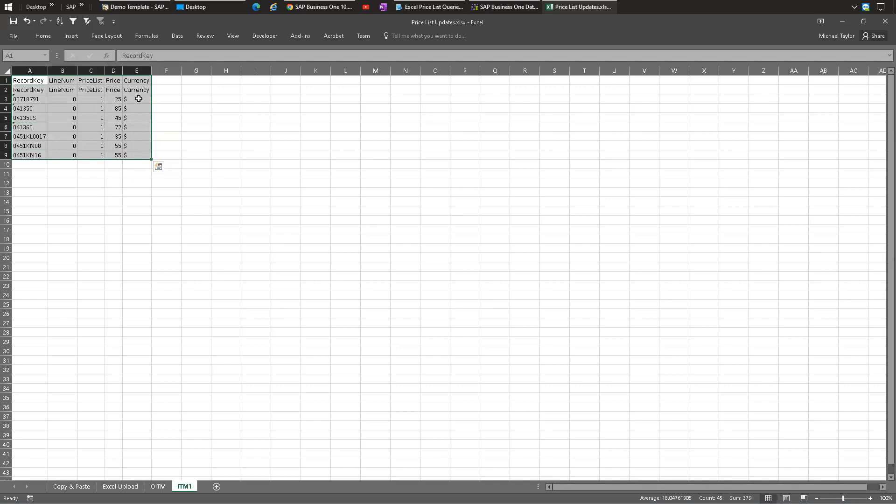
left_click(128, 153)
key("ctrl+a")
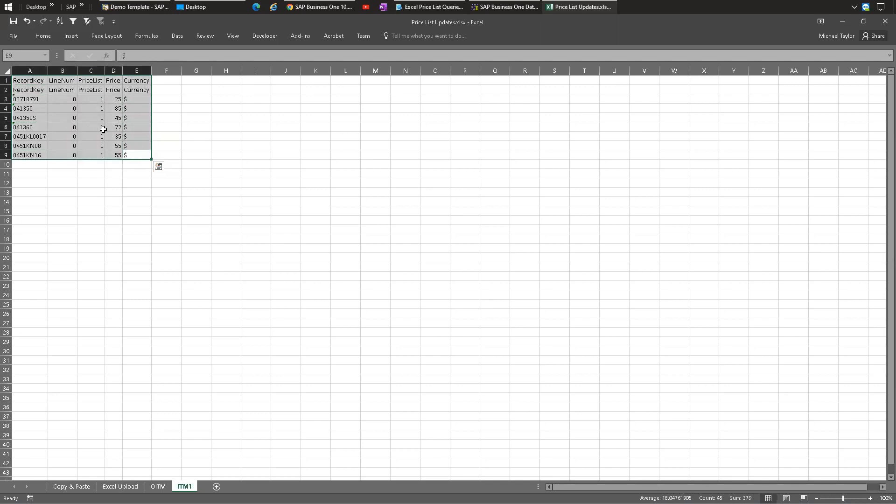
left_click(106, 129)
left_click(116, 98)
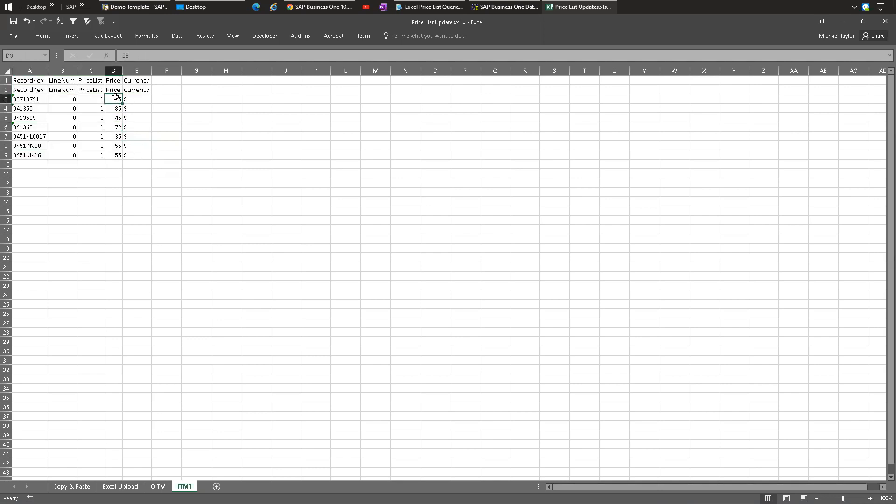
left_click_drag(166, 82, 170, 151)
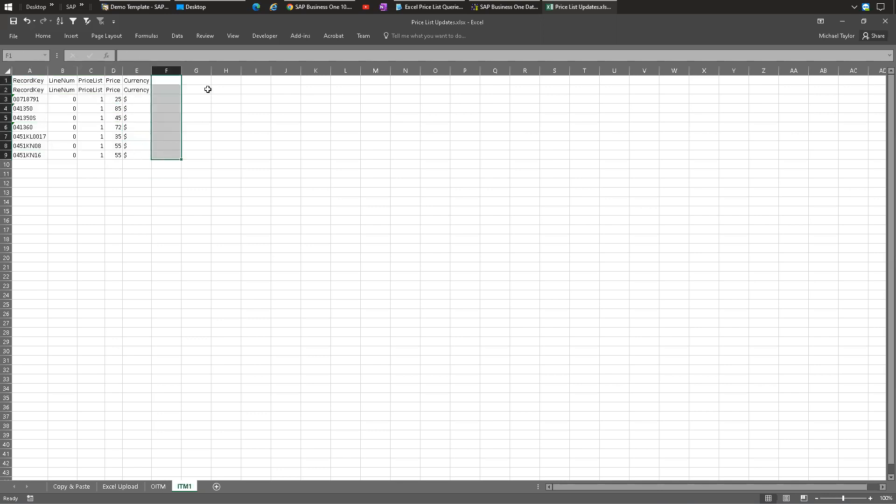
left_click_drag(205, 80, 203, 142)
left_click_drag(222, 80, 222, 166)
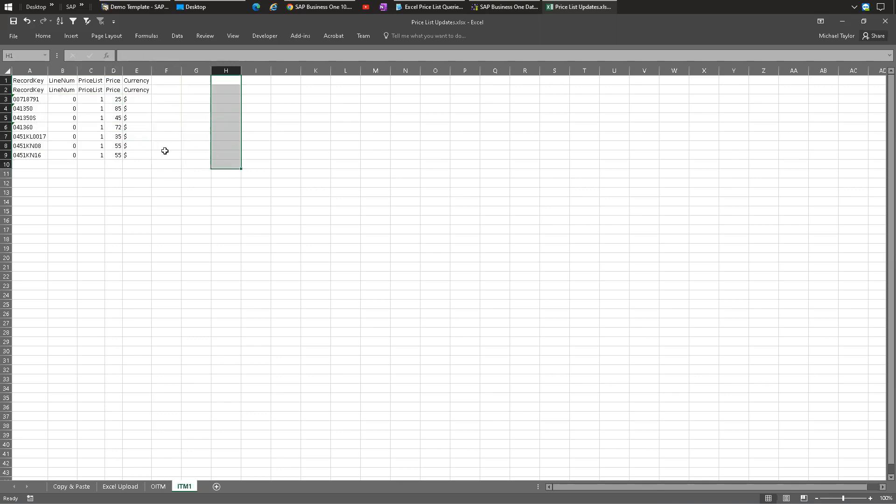
left_click_drag(165, 150, 158, 84)
left_click(158, 136)
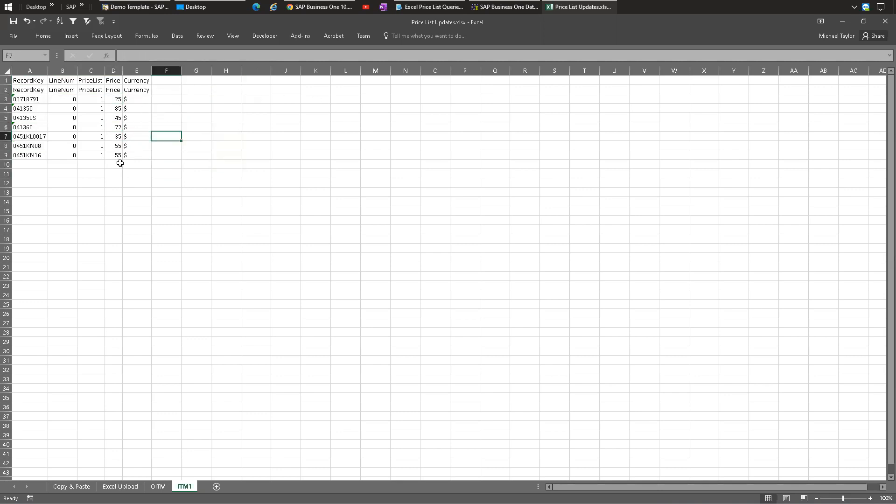
Step: Set the price of item 00718791 in cell D3 of the ITM1 sheet to 30
double_click(111, 99)
left_click_drag(111, 98, 144, 102)
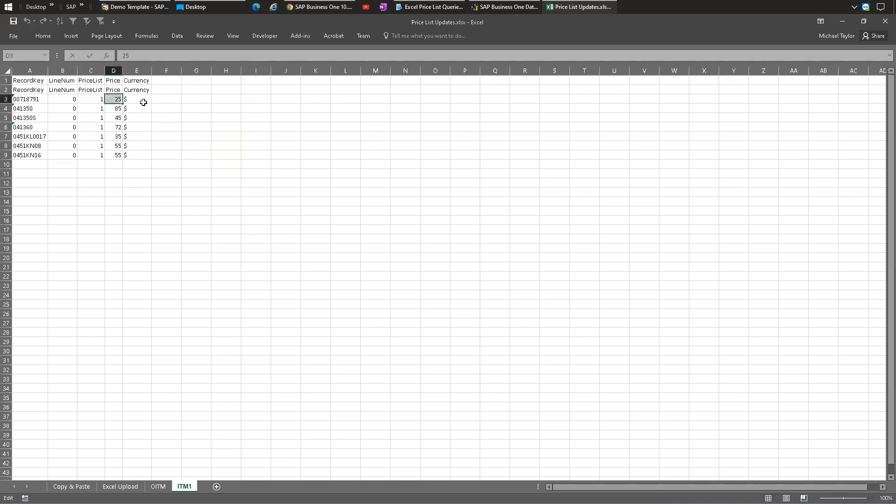
type("30")
key("Return")
left_click(200, 219)
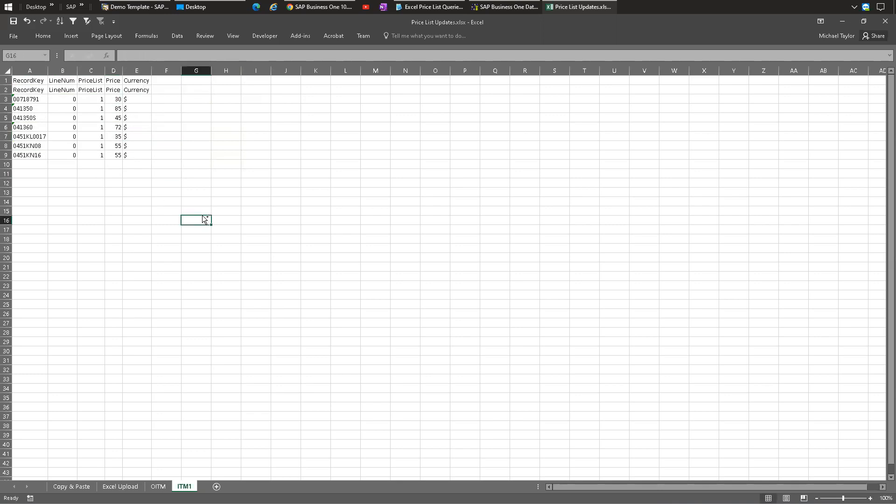
Step: Save the ITM1 sheet to the Desktop as Text (Tab delimited), replacing the existing ITM1.txt and keeping that format
left_click(13, 38)
left_click(24, 129)
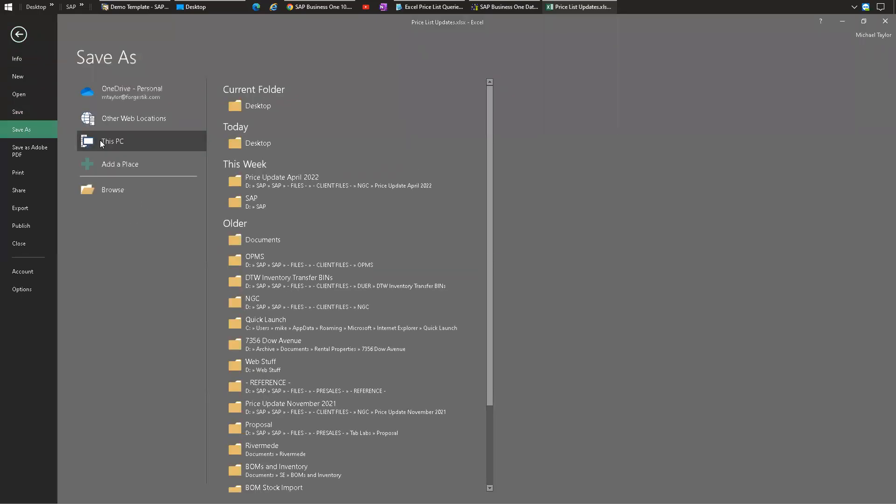
left_click(154, 189)
left_click(107, 242)
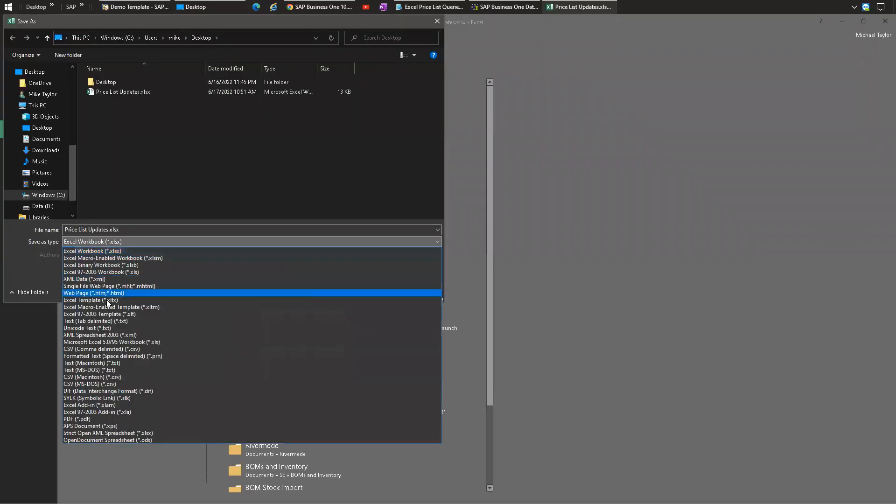
left_click(94, 321)
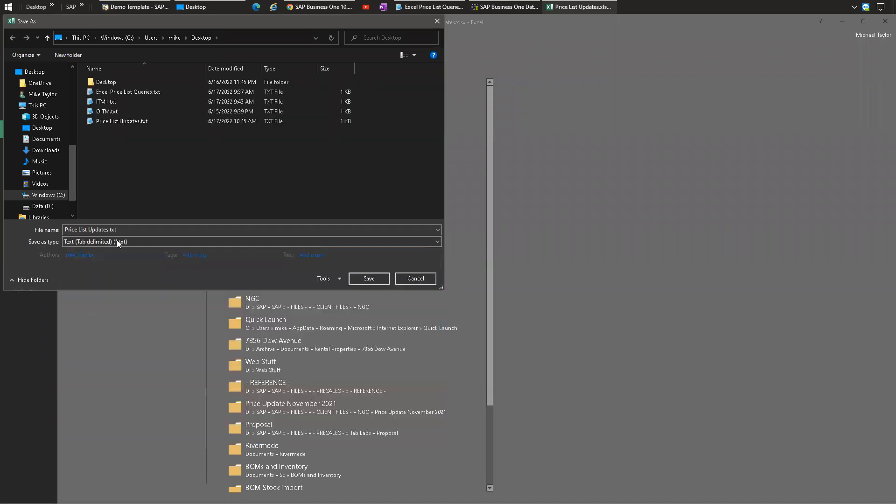
left_click(102, 101)
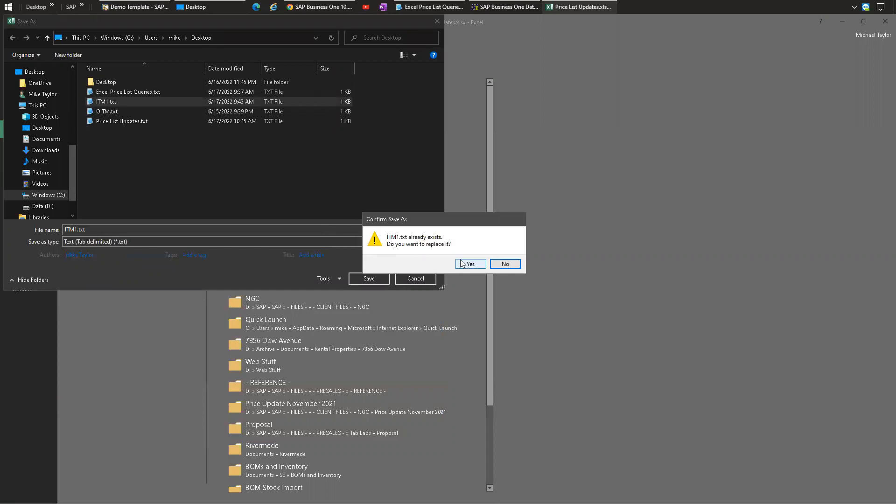
left_click(470, 264)
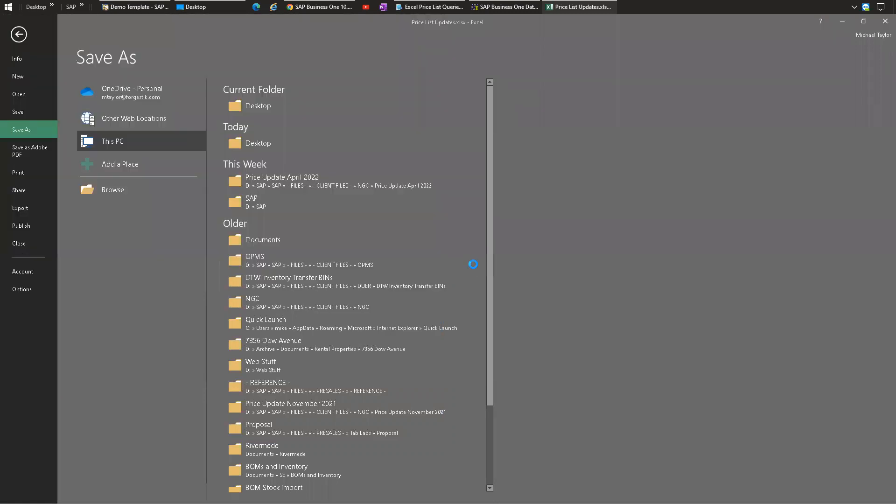
left_click(433, 294)
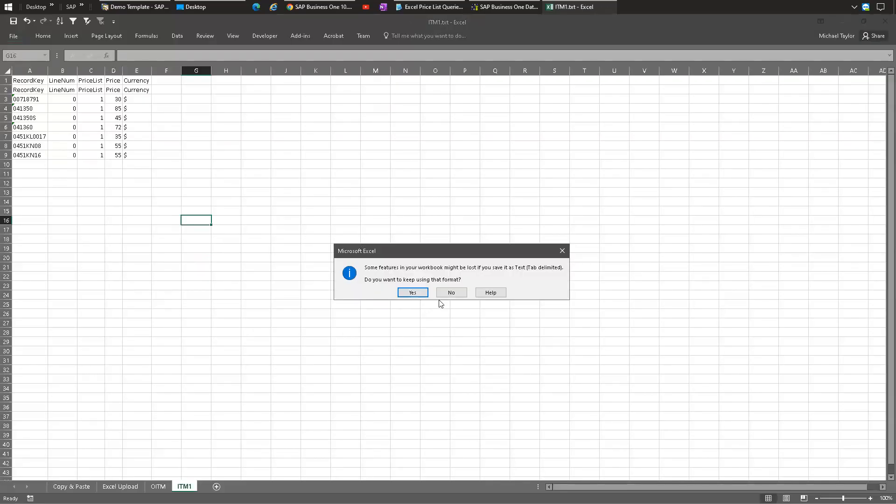
left_click(411, 291)
left_click(227, 124)
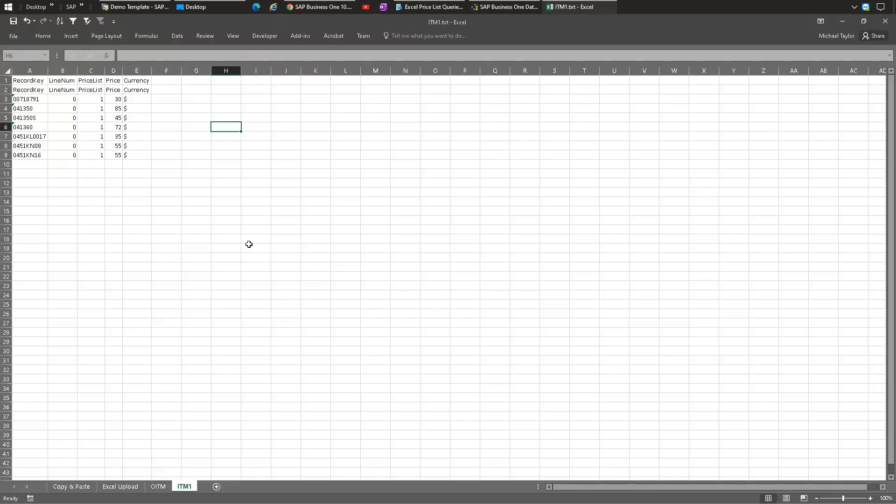
left_click(163, 155)
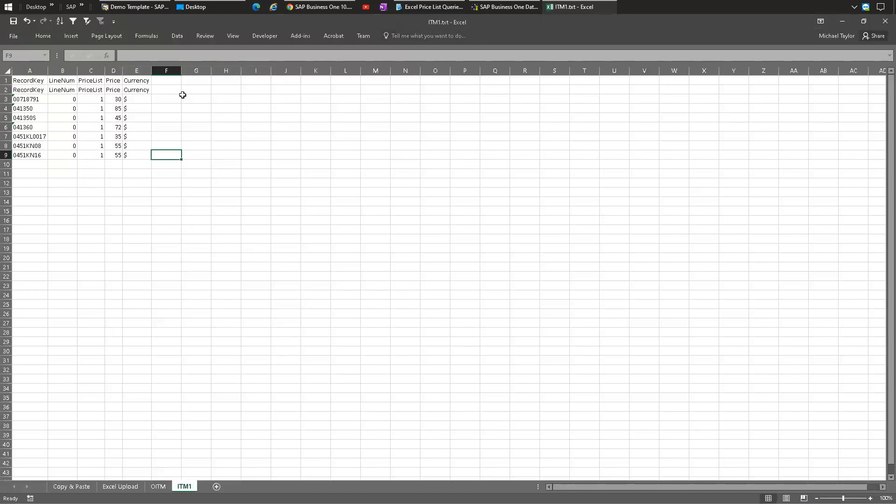
Step: Review the OITM and ITM1 sheets, and close the ITM1.txt workbook in Excel
key("ctrl+Page_Up")
key("ctrl+Page_Up")
key("ctrl+Page_Up")
key("ctrl+Page_Down")
key("ctrl+Page_Down")
key("ctrl+Page_Down")
left_click(158, 486)
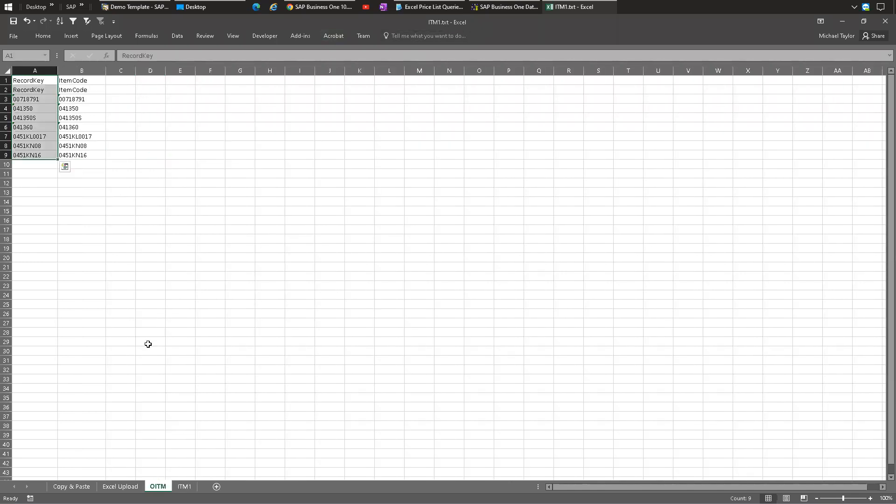
left_click(185, 486)
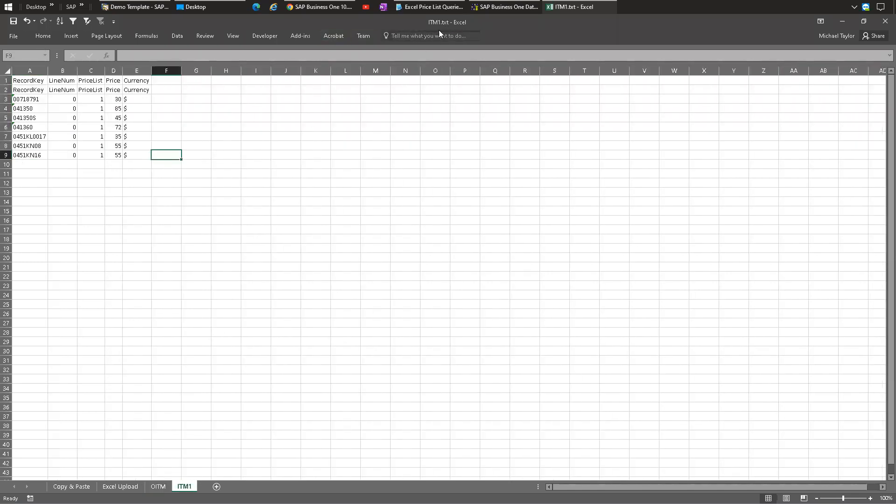
left_click(883, 21)
left_click(446, 276)
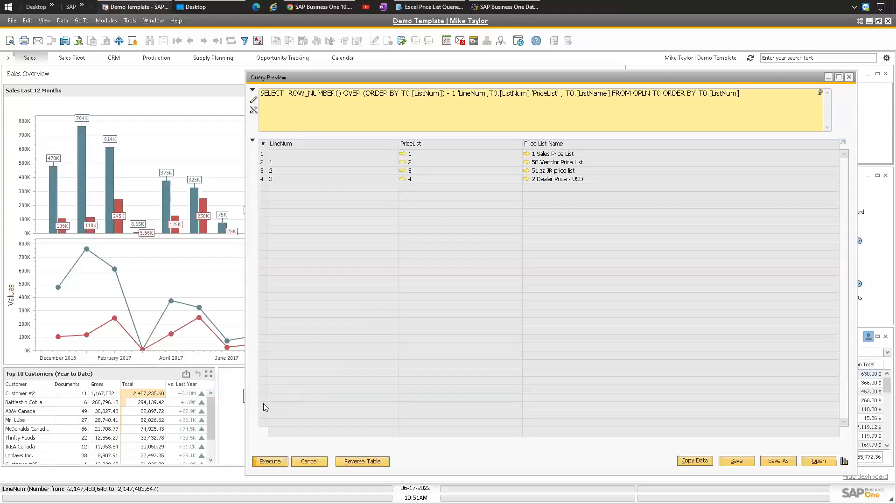
Step: Open ITM1.txt from the Desktop folder in Notepad2 and check its header lines and item rows
left_click(192, 7)
double_click(280, 222)
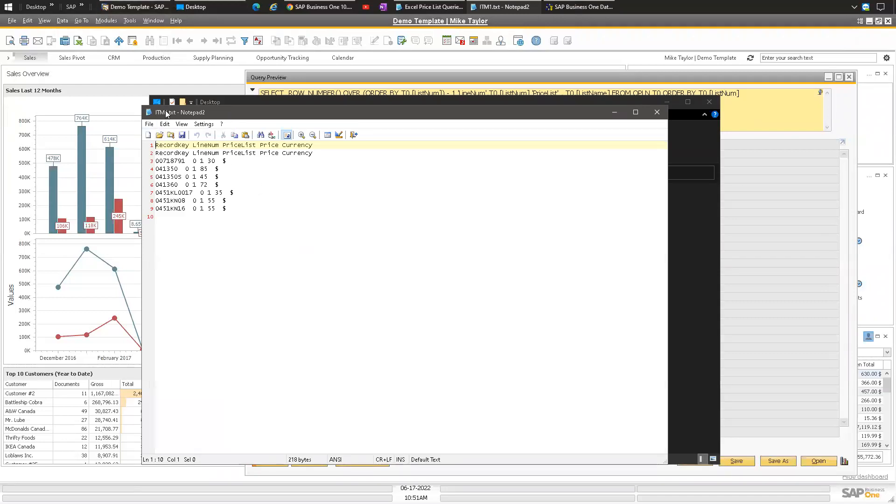
left_click_drag(283, 215, 155, 144)
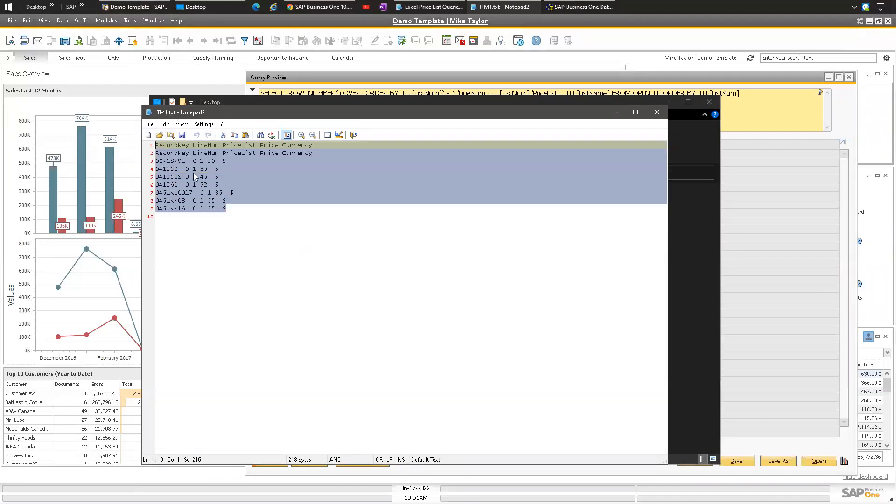
left_click(285, 155)
left_click(657, 112)
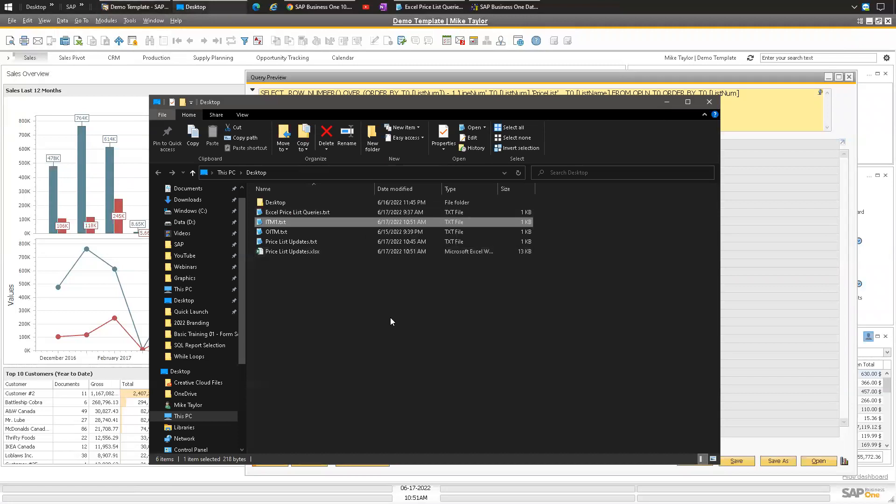
left_click(666, 102)
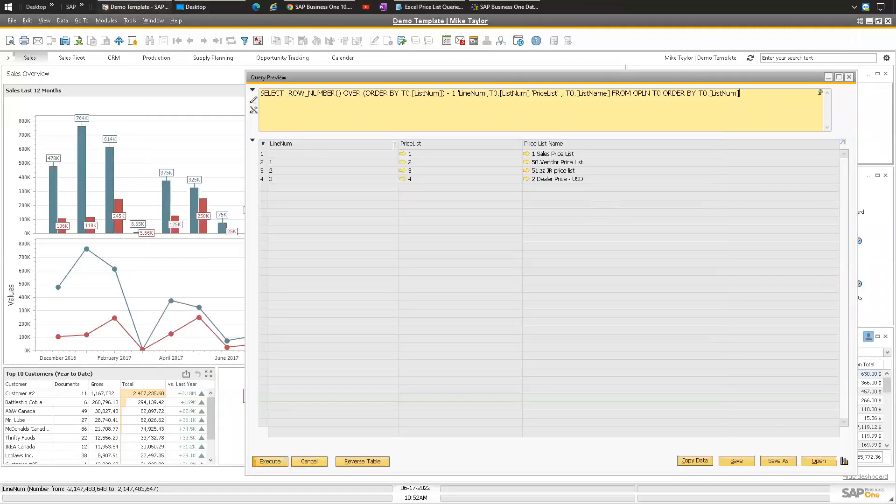
Step: Switch to the Data Transfer Workbench and start an import of Master Data with the Update Existing Data operation
left_click(502, 7)
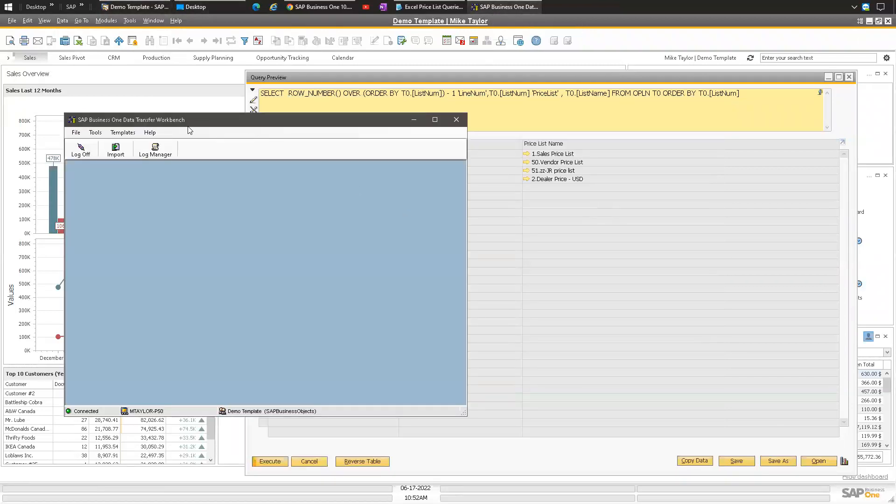
left_click(115, 148)
left_click(186, 274)
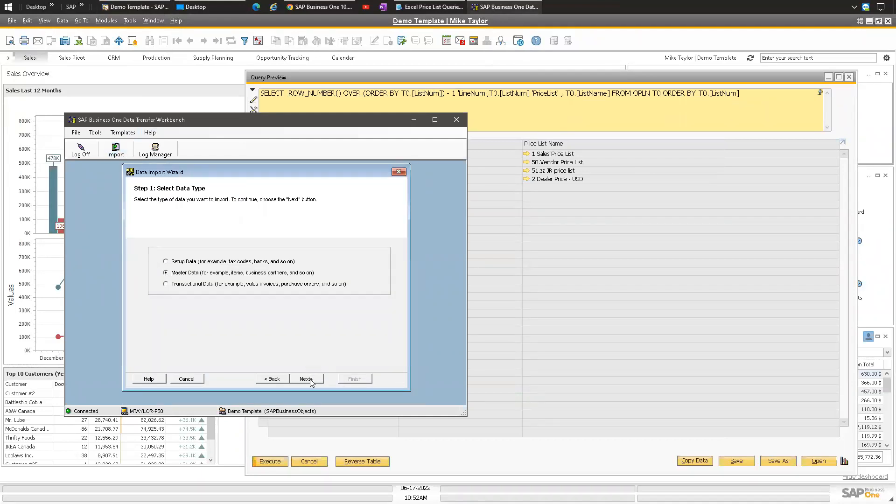
left_click(306, 379)
left_click(166, 273)
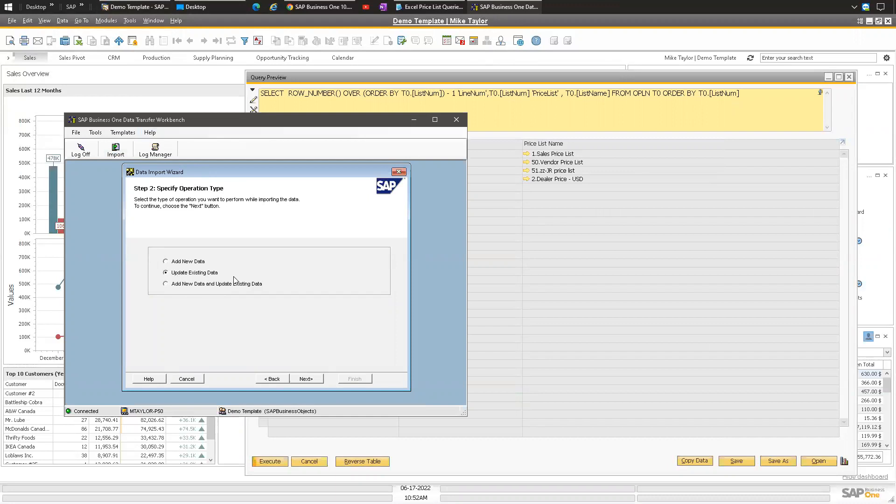
left_click(306, 378)
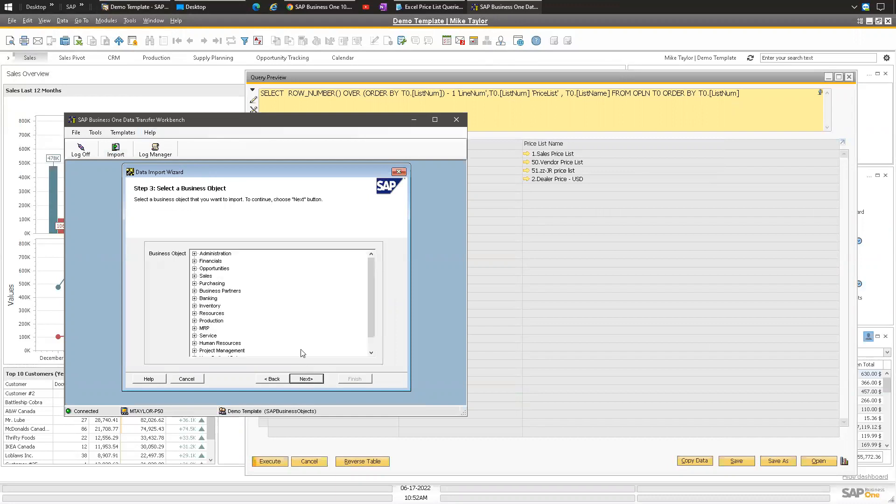
Step: Select Item Master Data under Inventory as the business object to import and continue to the data source selection
double_click(203, 307)
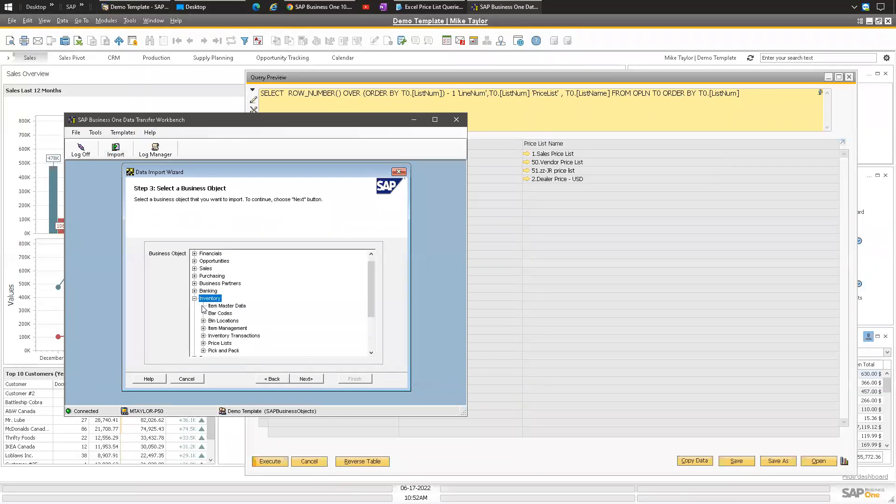
left_click(226, 306)
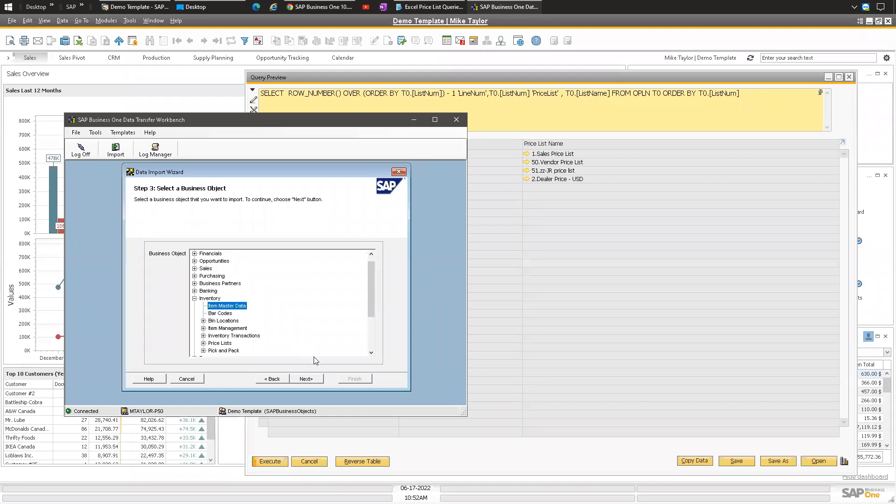
left_click(310, 380)
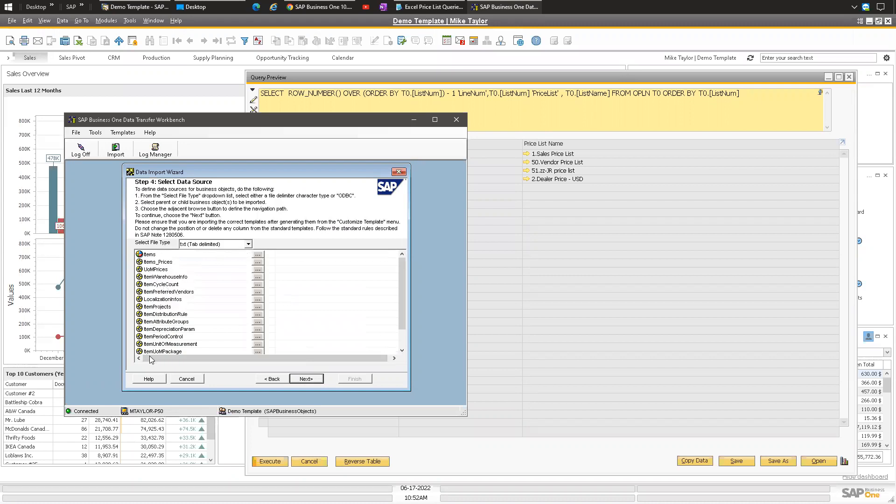
Step: Assign ITM1.txt from the Desktop as the tab-delimited source for Items_Prices, and accept the field mapping
scroll(401, 292, "down", 1)
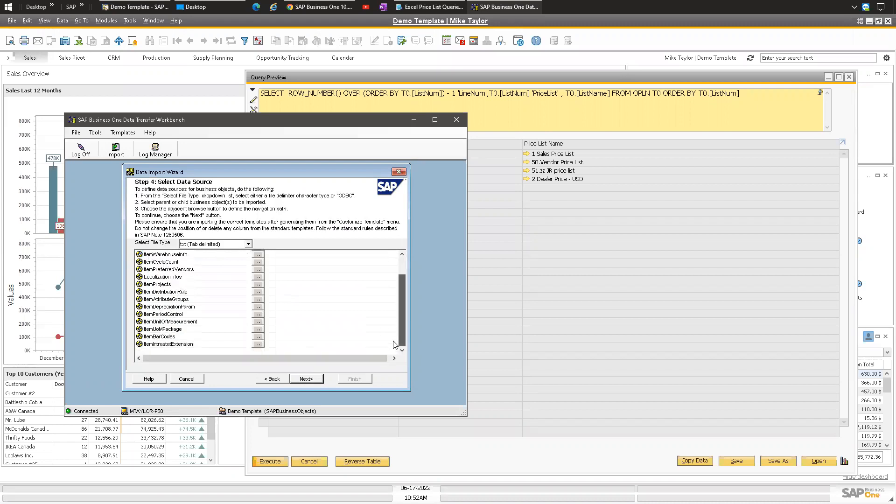
scroll(404, 319, "up", 1)
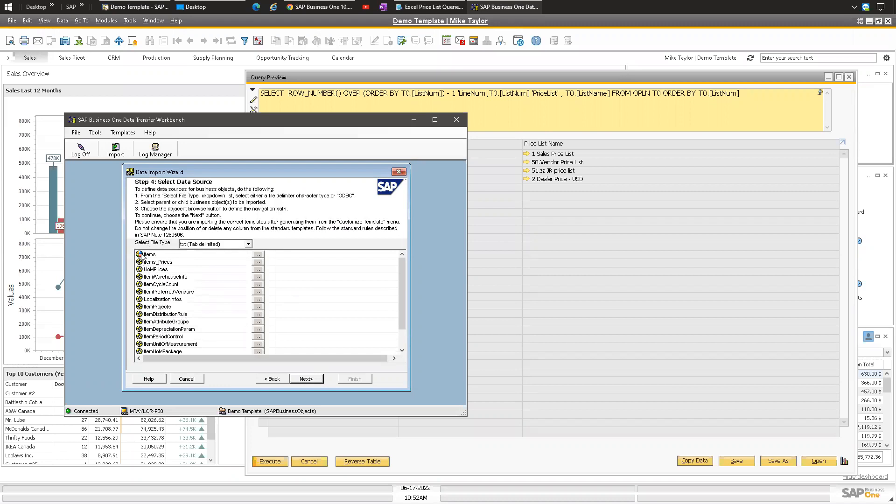
left_click(258, 263)
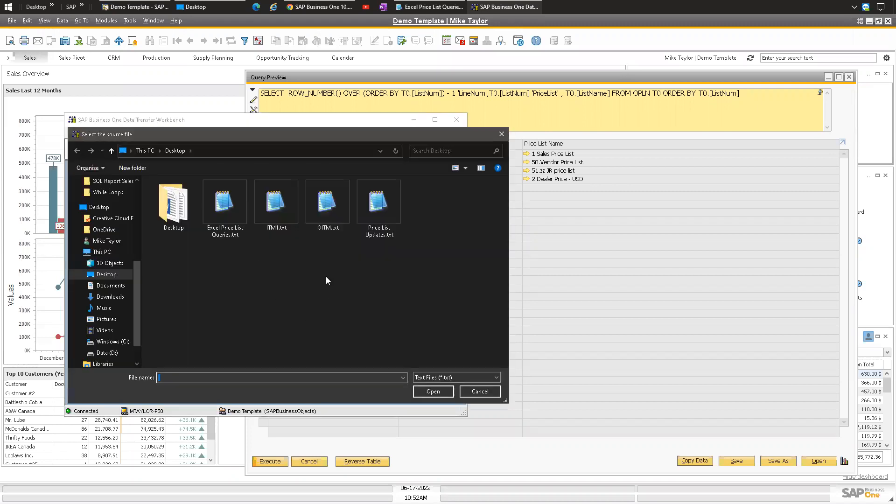
double_click(275, 206)
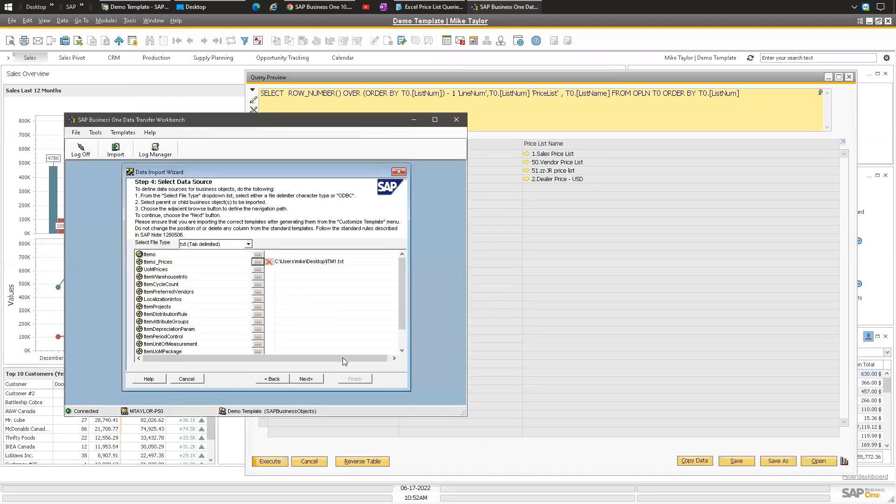
left_click(306, 379)
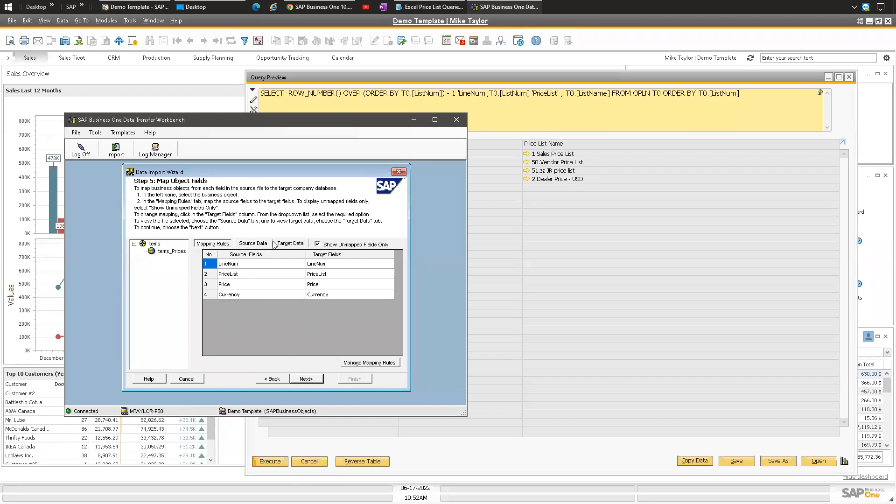
left_click(307, 379)
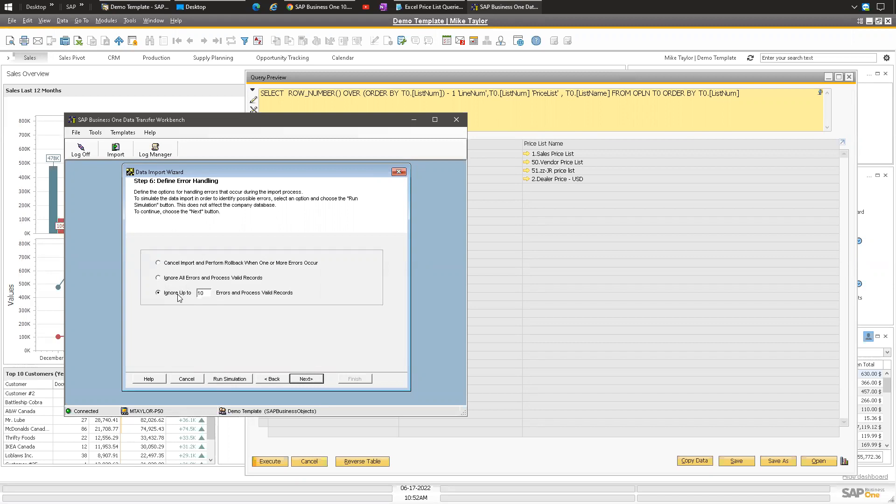
Step: Run an import simulation with up to 10 errors ignored, review its detailed log, and close the log
double_click(209, 293)
double_click(200, 292)
left_click(231, 379)
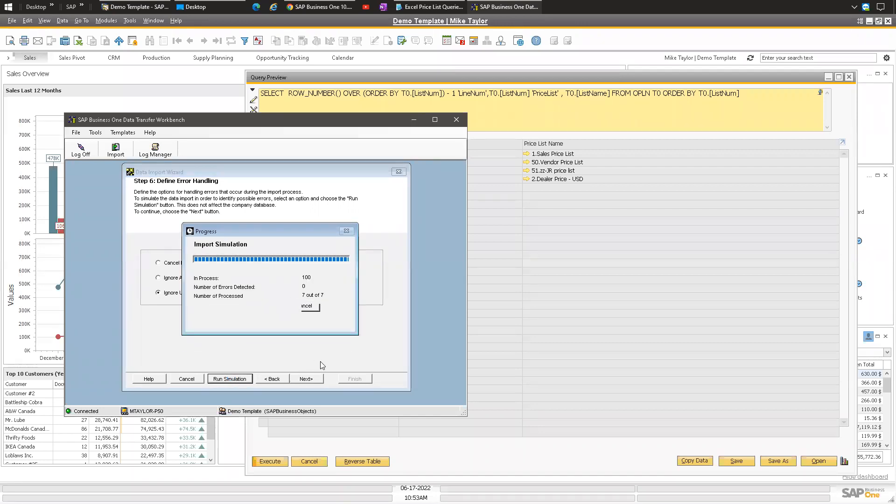
left_click(348, 328)
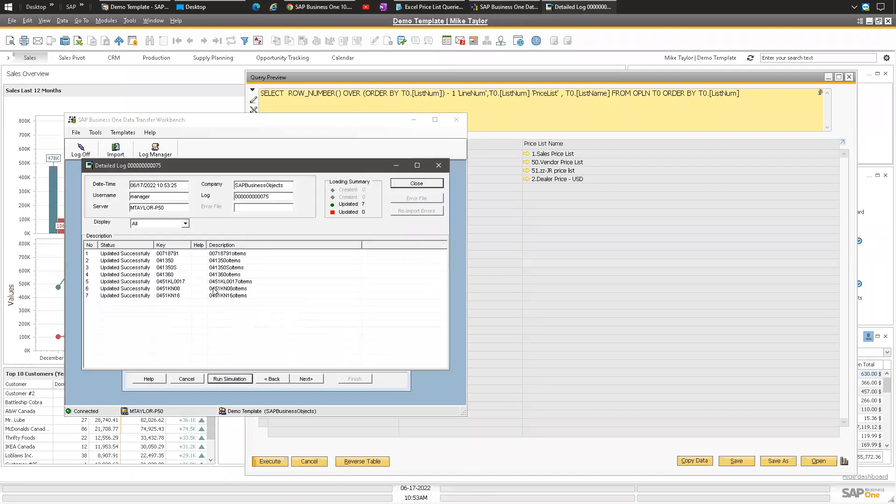
left_click(407, 183)
Step: Run the actual import of Items and Items_Prices as an update of existing data, and open its detailed log
left_click(307, 379)
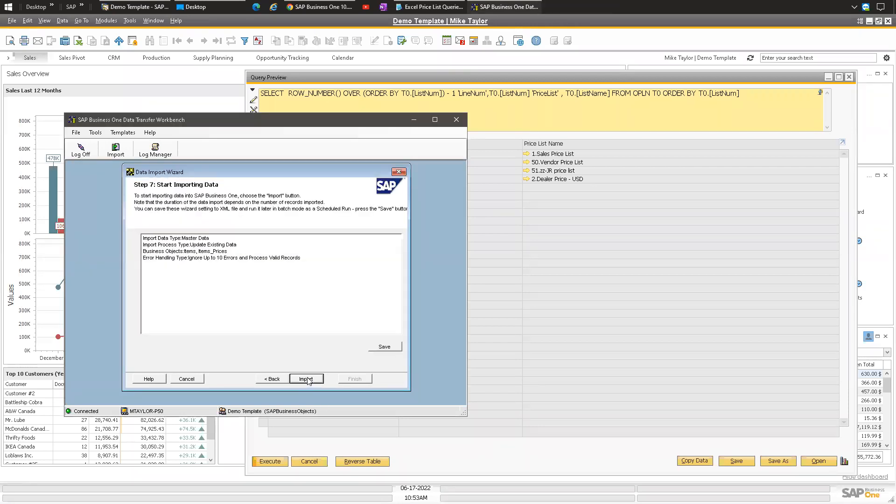
left_click(313, 382)
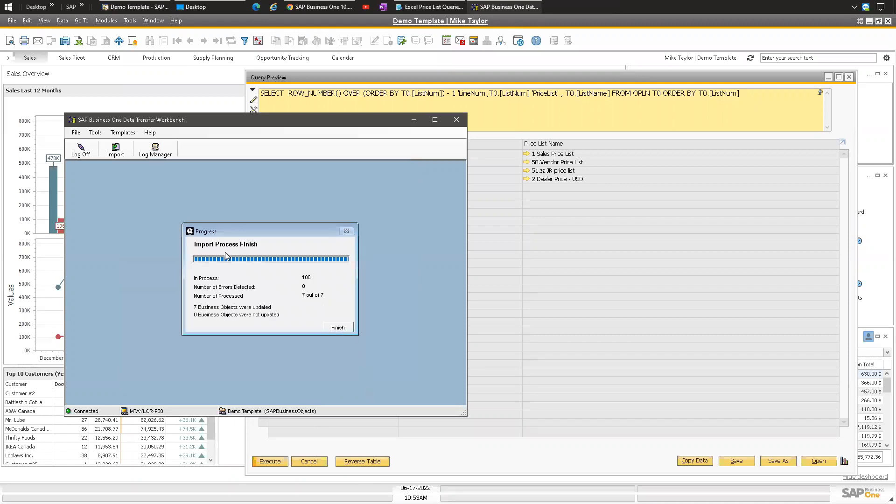
left_click(338, 327)
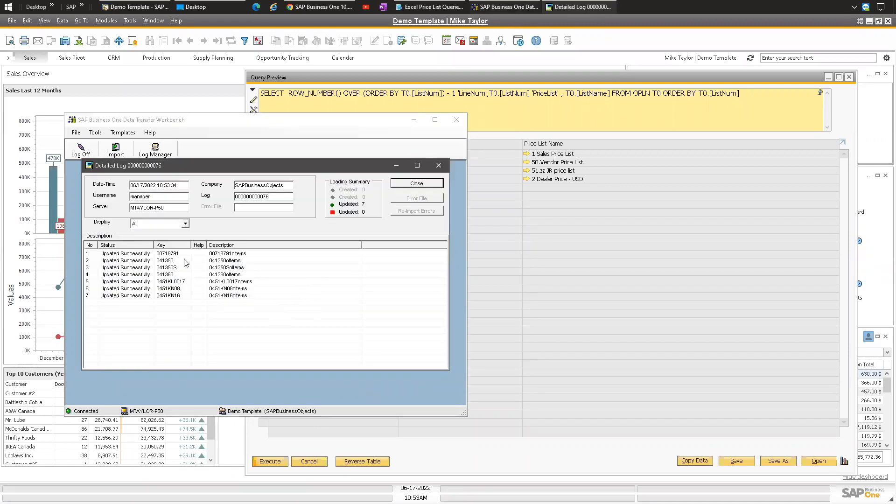
Step: Filter the import's detailed log to Failed entries, restore the display to All, and close the log
left_click(186, 223)
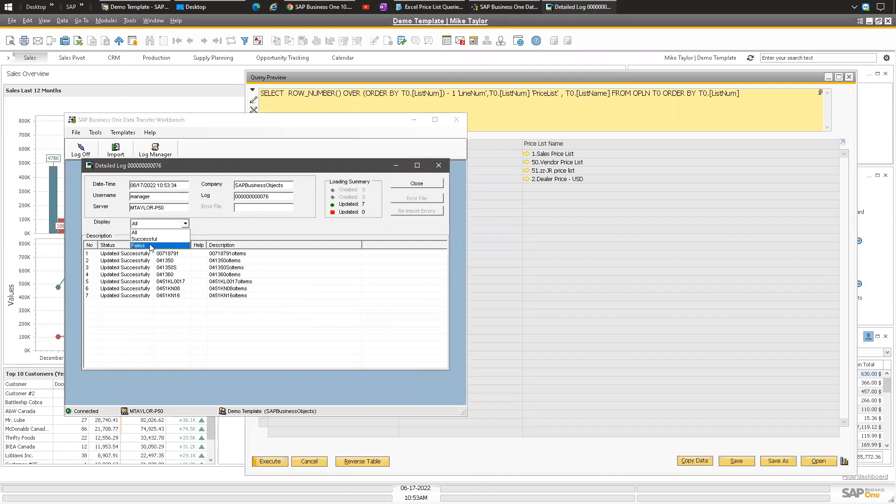
left_click(151, 246)
left_click(185, 223)
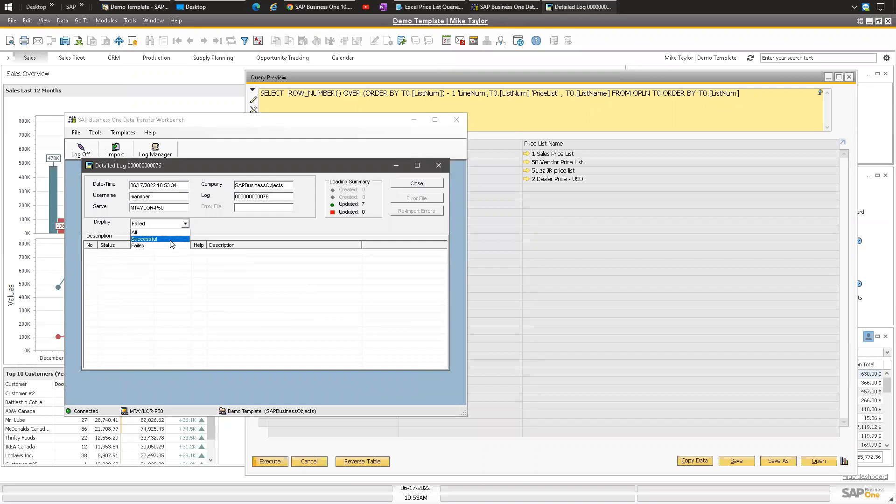
left_click(146, 233)
left_click(415, 184)
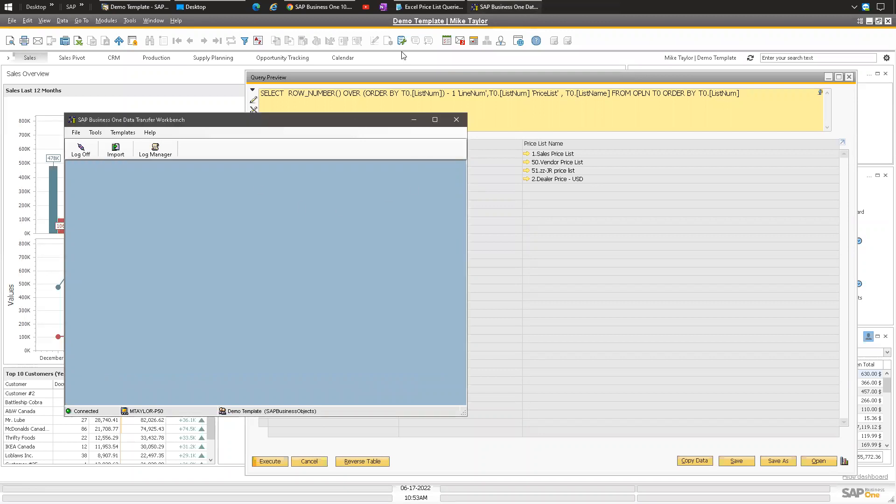
Step: Open the Price List Updates workbook from the Desktop folder, review the ITM1 sheet's prices, and select the item number text in A3
left_click(191, 6)
left_click(286, 252)
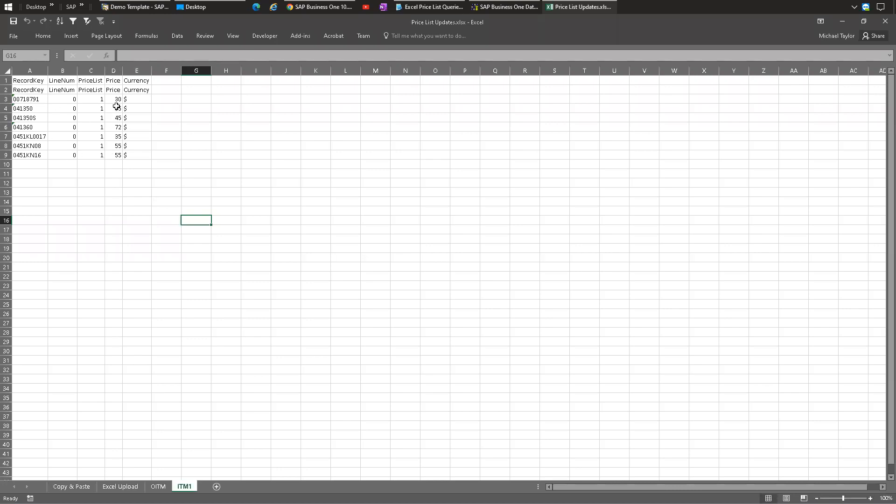
left_click_drag(117, 100, 119, 155)
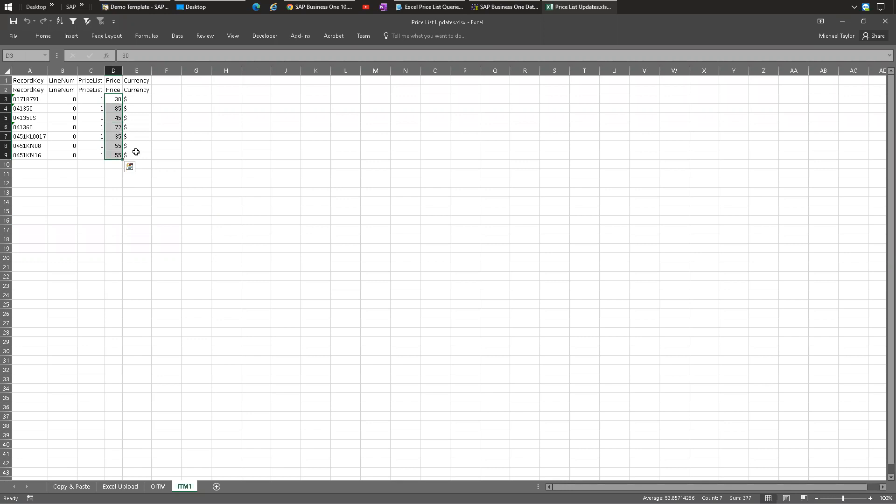
left_click_drag(176, 78, 175, 156)
left_click(39, 100)
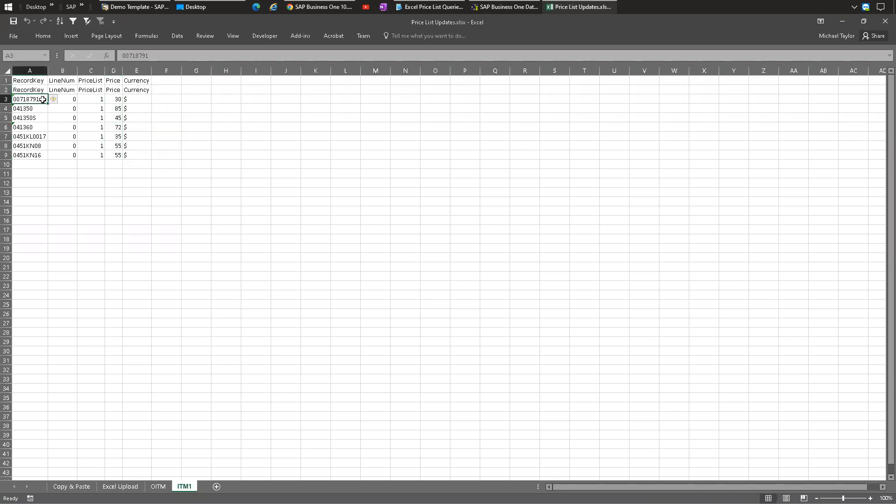
double_click(37, 99)
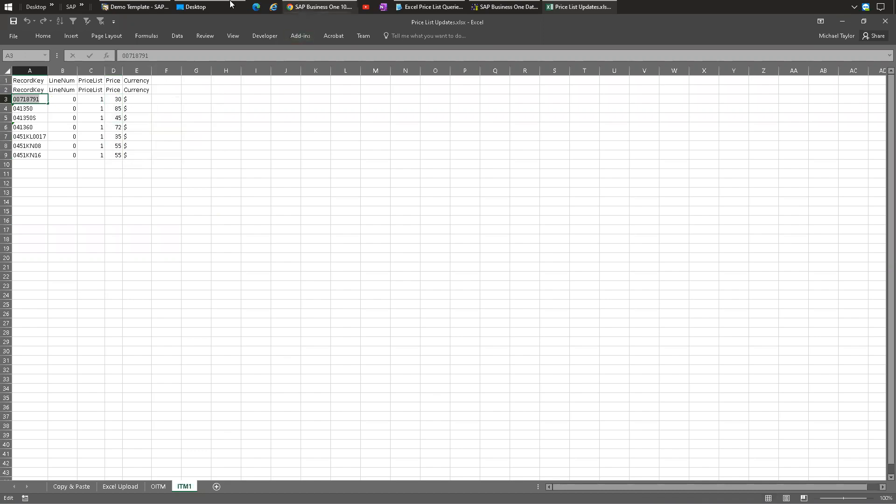
Step: Switch to SAP Business One, look up item 00718791 in Item Master Data to check its unit price, and close the item and query windows
left_click(133, 6)
left_click(106, 21)
mouse_move(140, 113)
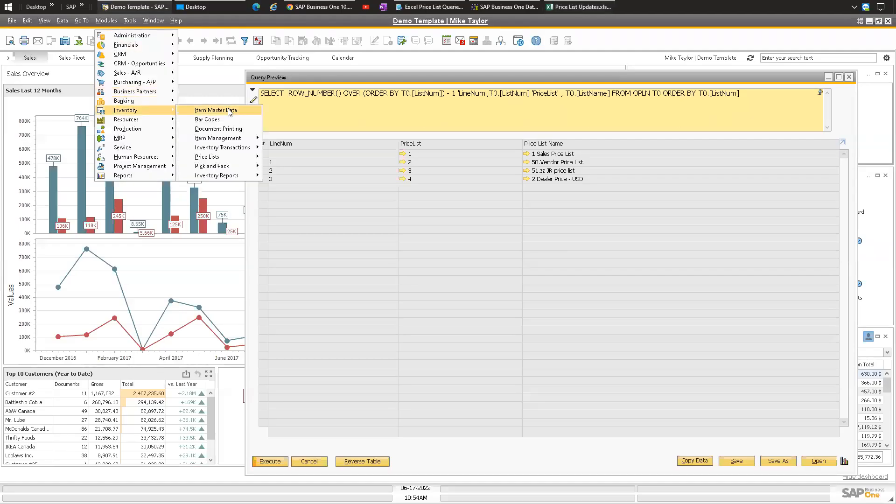
left_click(219, 112)
type("00718791")
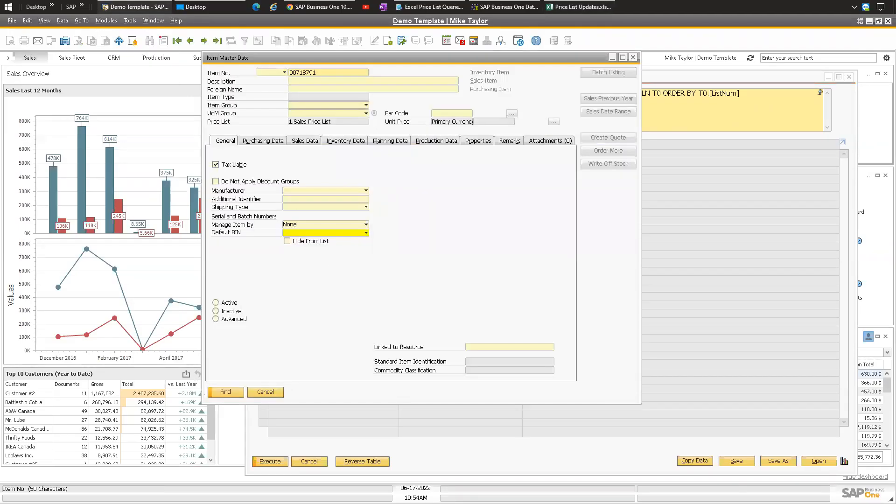
key("Return")
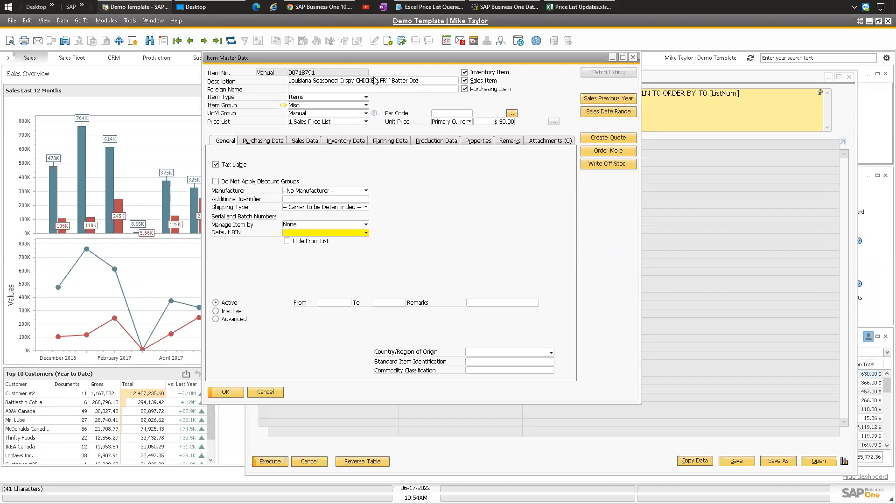
left_click(634, 57)
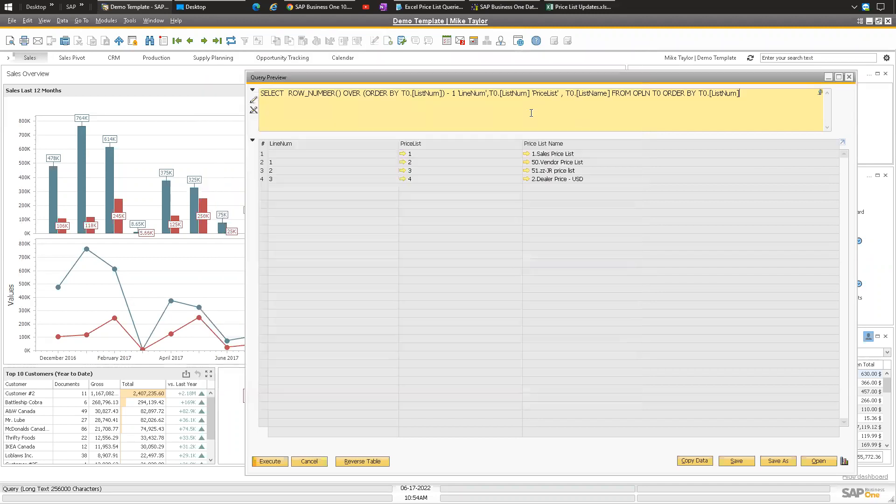
left_click(309, 461)
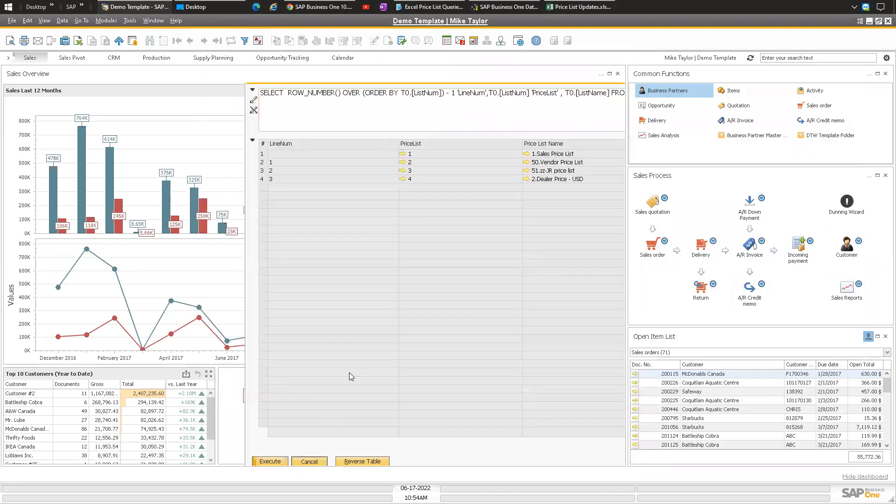
Step: Leave cell editing in the ITM1 sheet, log off from the Data Transfer Workbench, and minimize its window
left_click(573, 5)
left_click(506, 6)
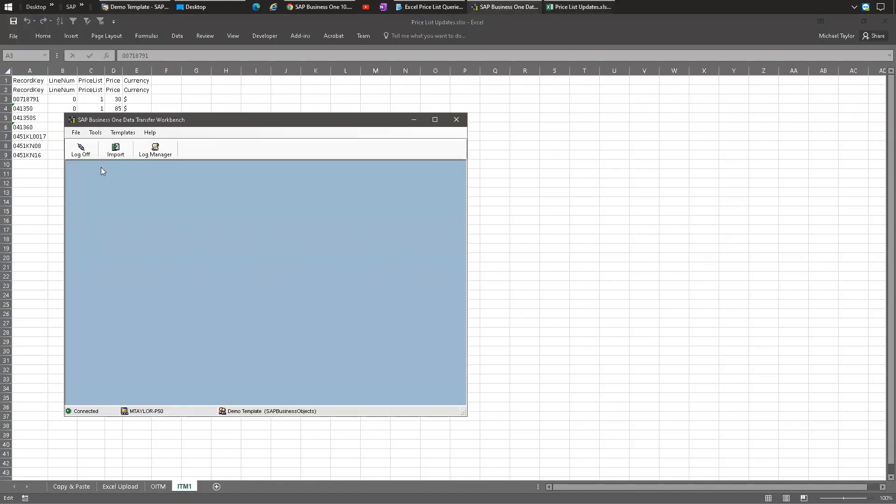
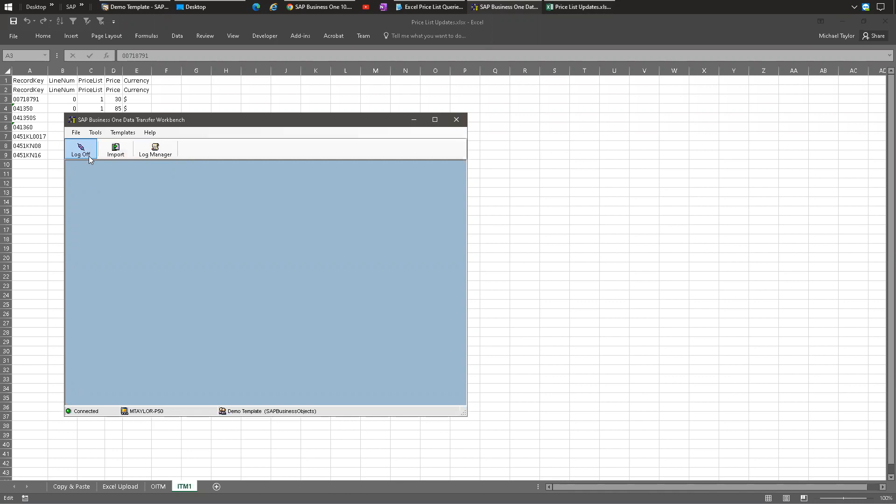
left_click(29, 117)
left_click(34, 100)
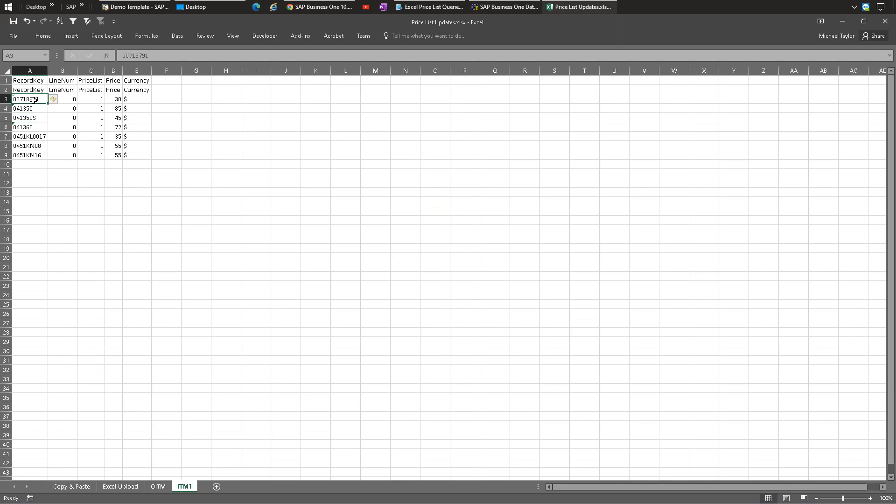
left_click(508, 7)
left_click_drag(320, 123, 412, 123)
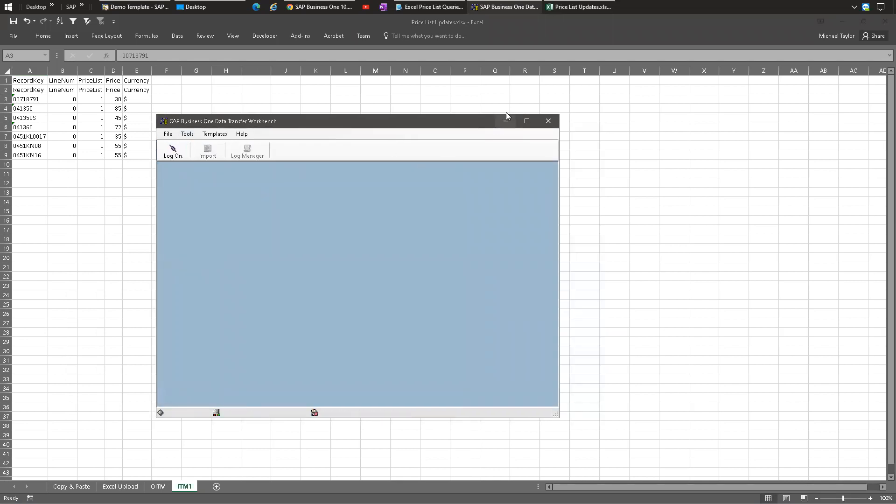
left_click(506, 117)
Step: Switch to SAP Business One, open the Prices Update Wizard from the Inventory price lists, and continue to the update methods
left_click(141, 7)
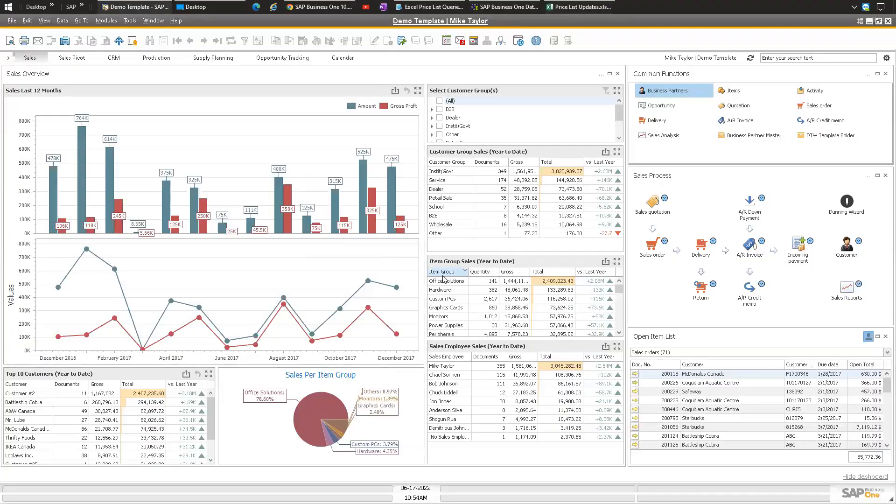
left_click(107, 21)
mouse_move(140, 110)
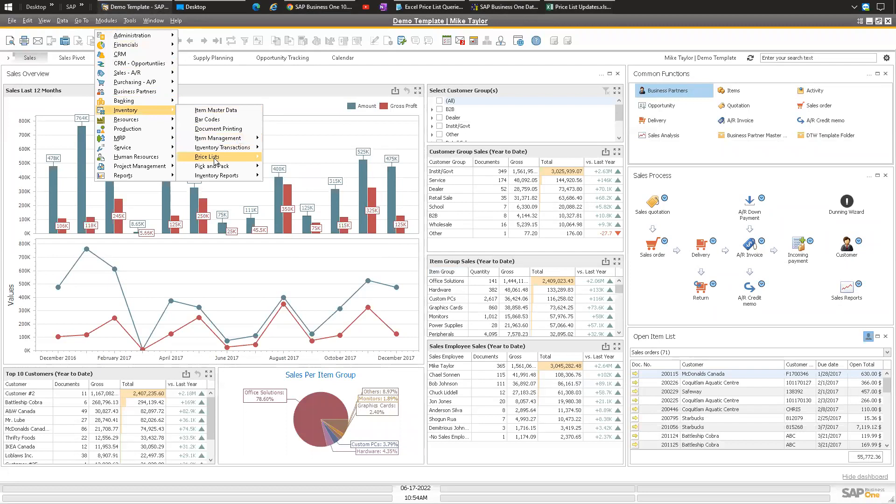
mouse_move(215, 161)
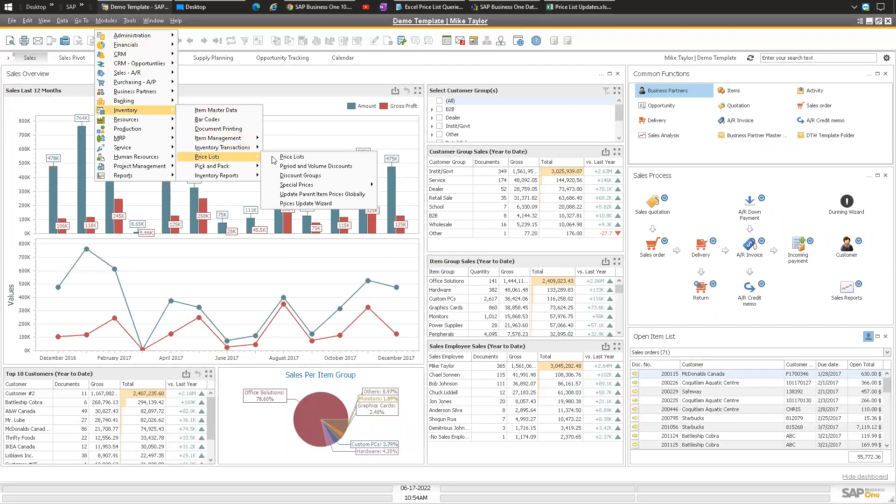
left_click(300, 204)
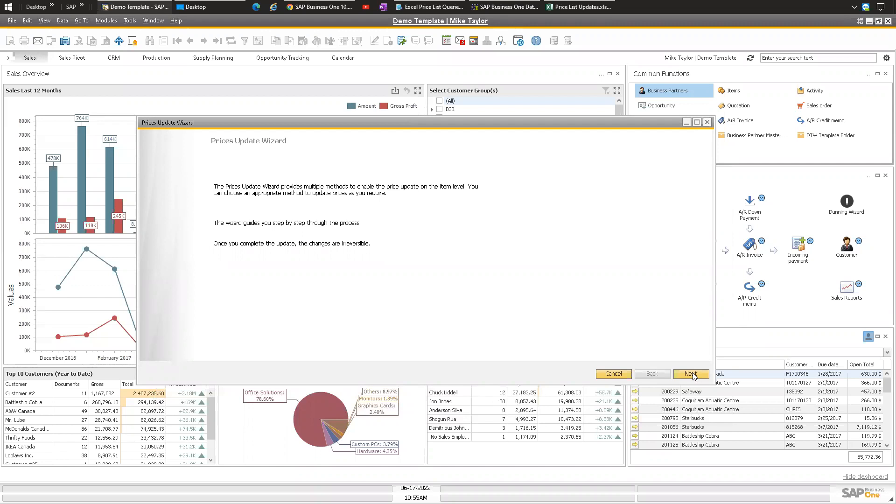
left_click(690, 374)
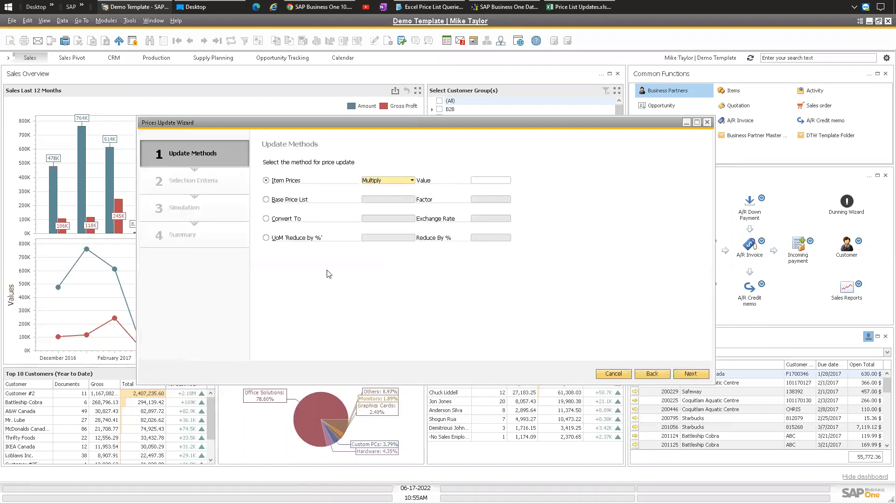
Step: Try Add as the operation for the Item Prices update method and review the other available operations
left_click_drag(290, 131, 283, 134)
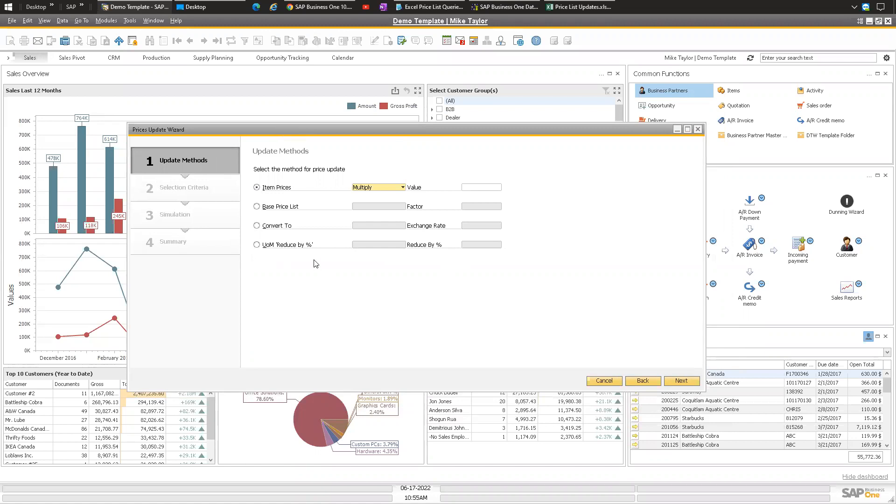
left_click(374, 188)
left_click(383, 189)
left_click(373, 188)
left_click(374, 206)
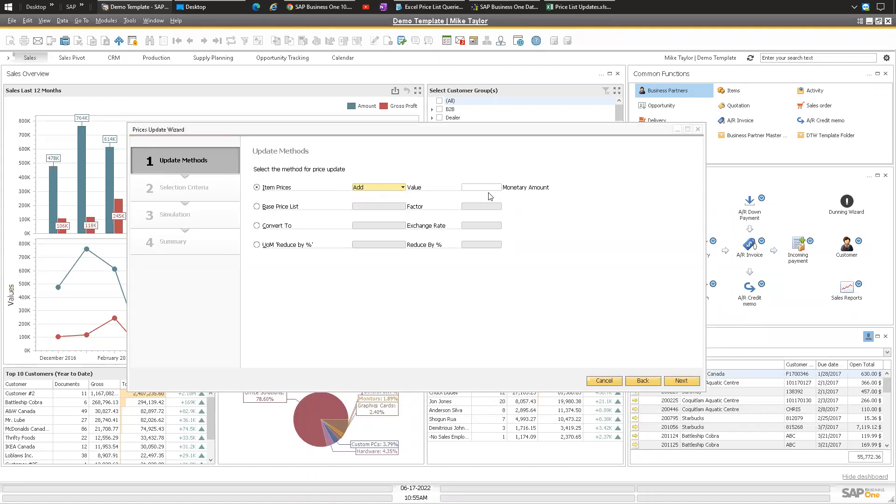
left_click(484, 188)
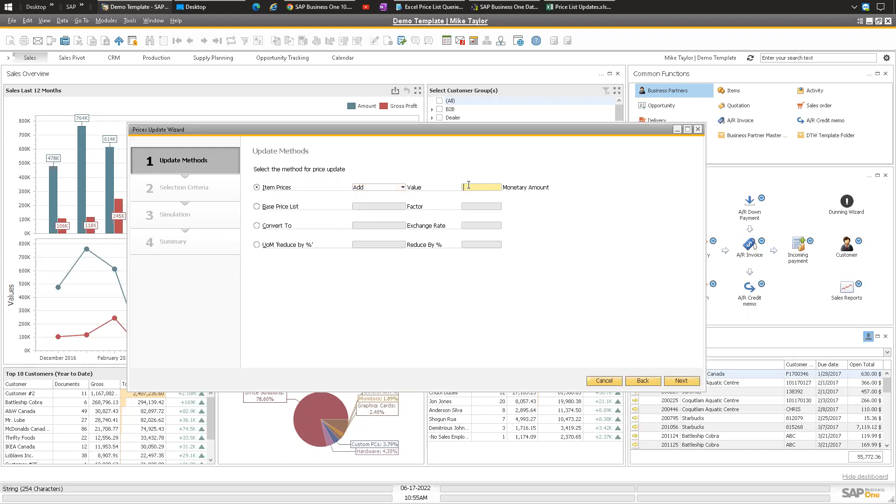
left_click(380, 187)
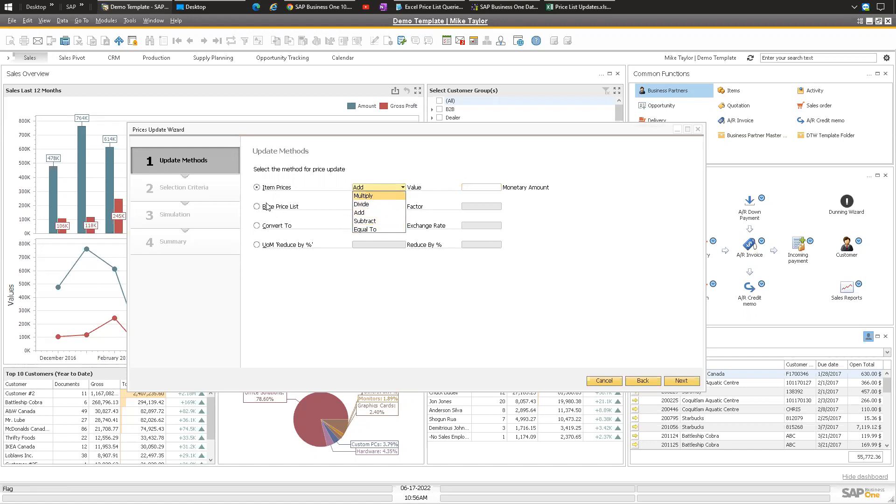
Step: Switch to the Base Price List method, review its available base price lists, and return to the Item Prices method
left_click(269, 207)
left_click(279, 207)
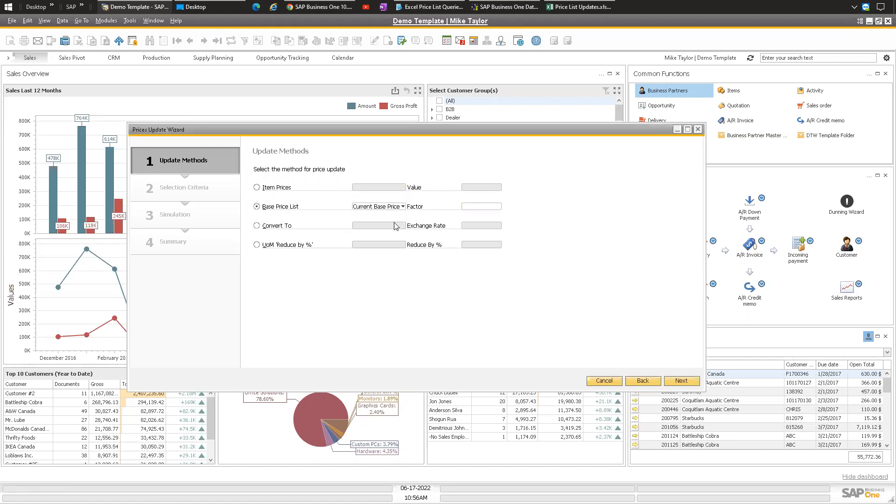
left_click(391, 208)
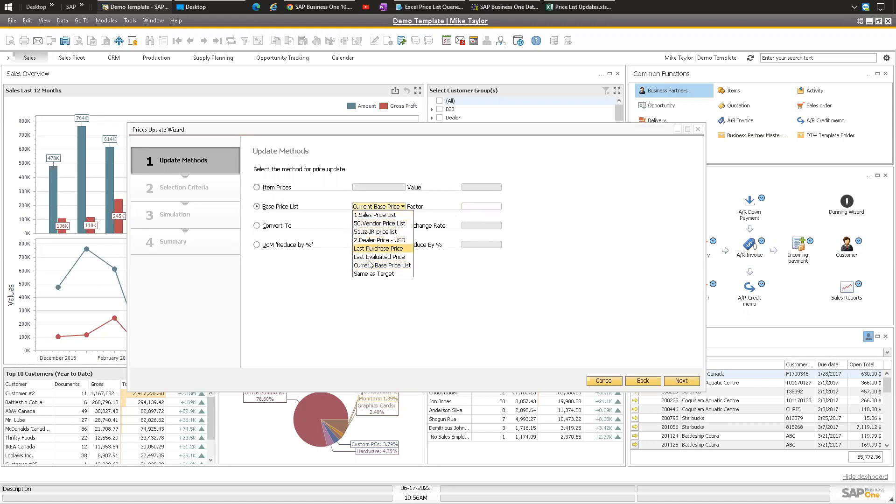
left_click(484, 211)
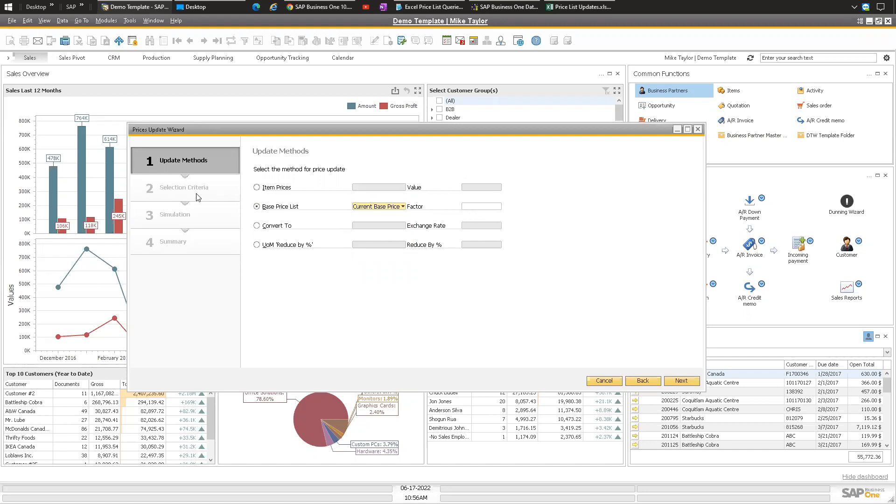
left_click(378, 208)
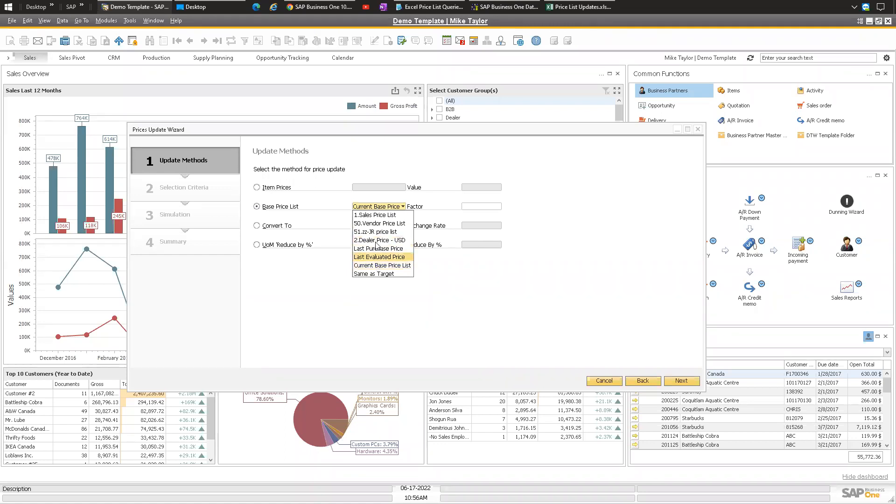
key("Escape")
left_click(264, 190)
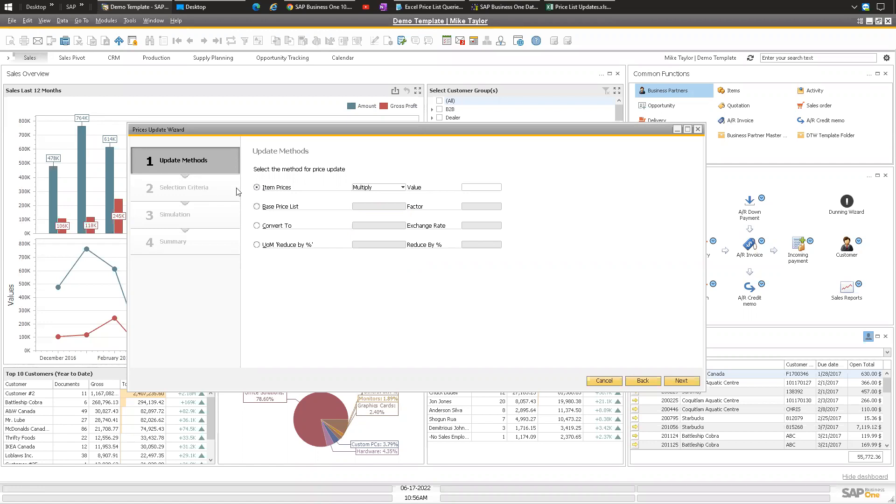
Step: Try the Base Price List method with 1.Sales Price List as the base and go to its factor
left_click(272, 209)
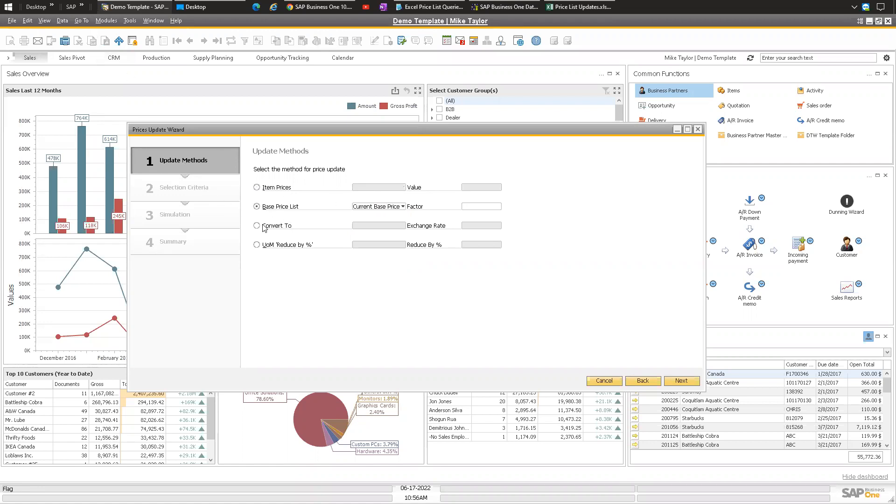
left_click(378, 207)
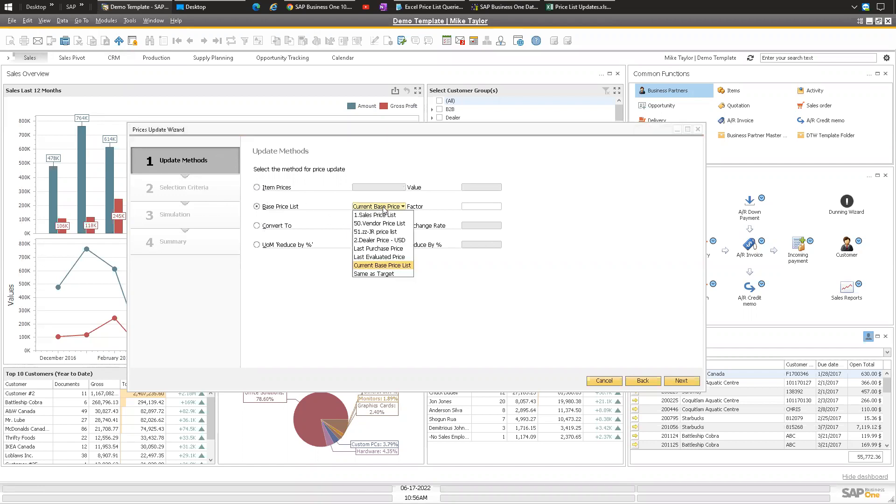
left_click(379, 215)
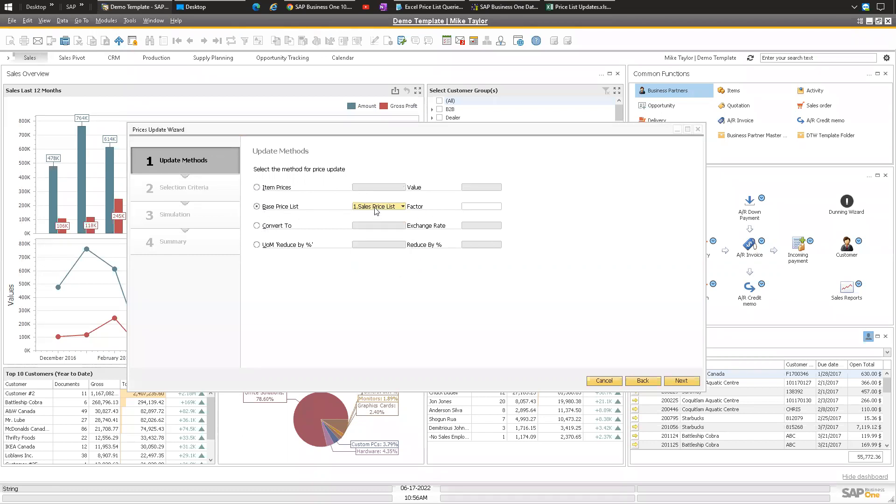
left_click(267, 207)
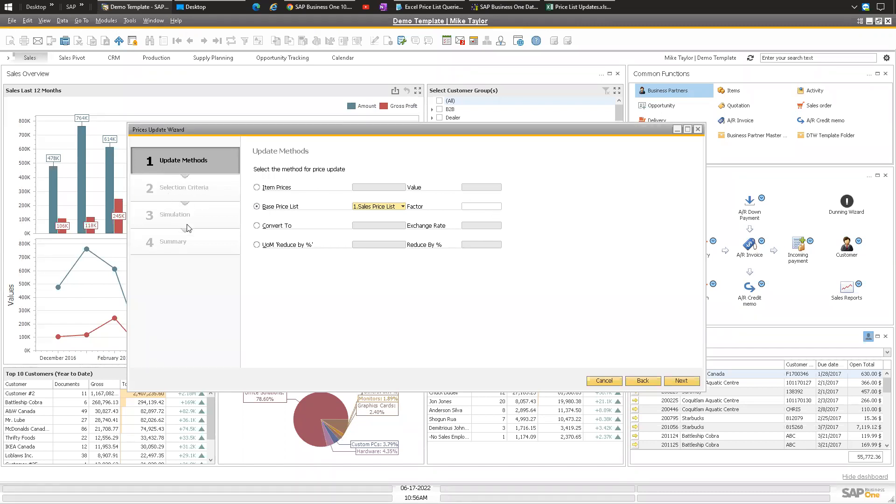
left_click(483, 209)
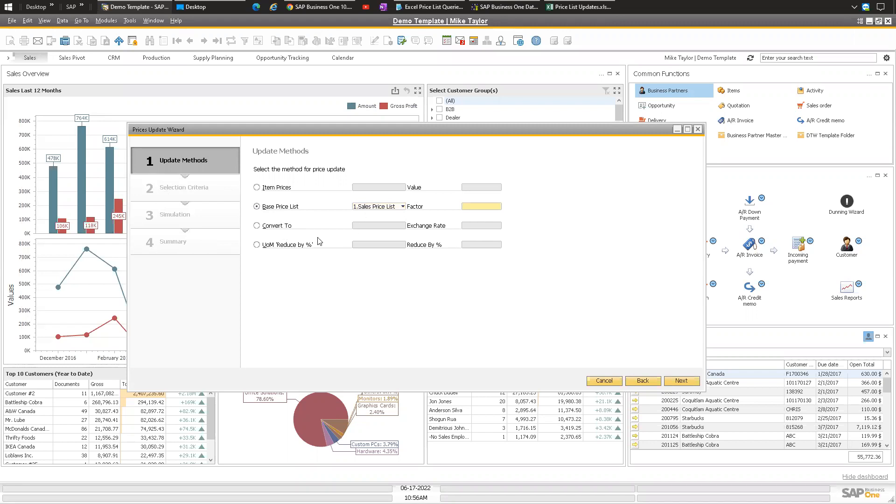
Step: Review the currency choices of the Convert To method and the operations of the UoM 'Reduce by %' method
left_click(278, 227)
left_click(381, 228)
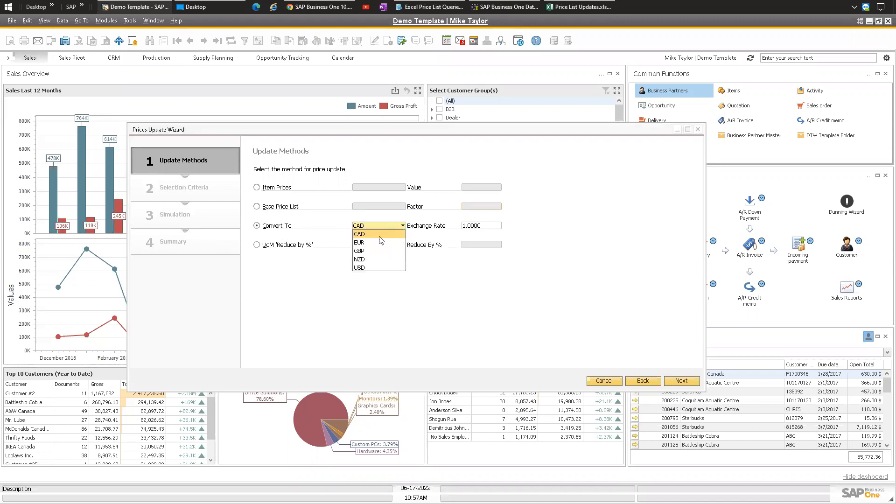
left_click(465, 228)
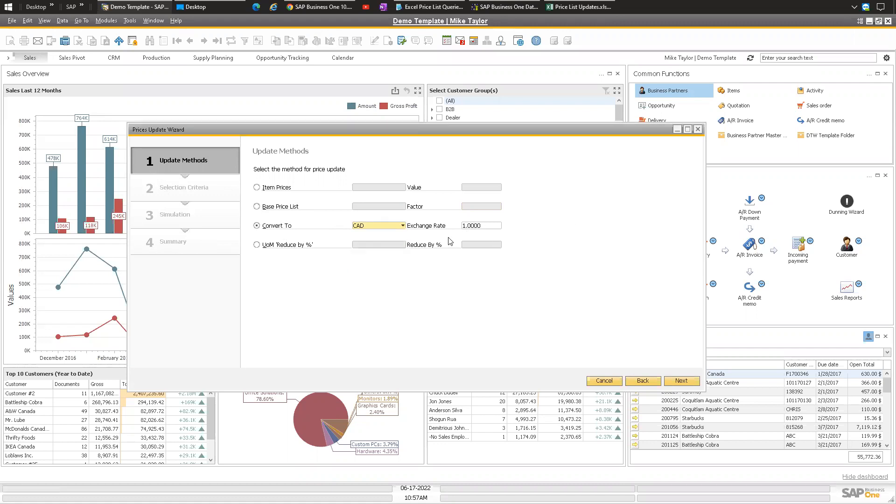
left_click(264, 248)
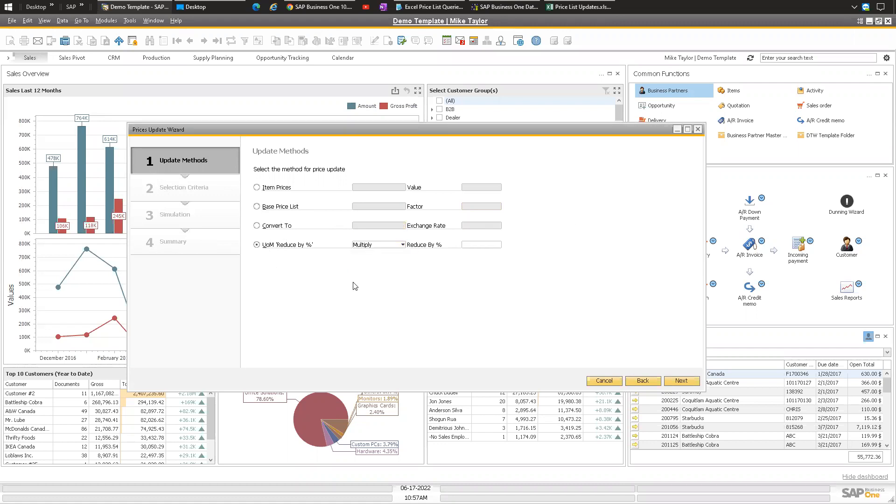
left_click(374, 245)
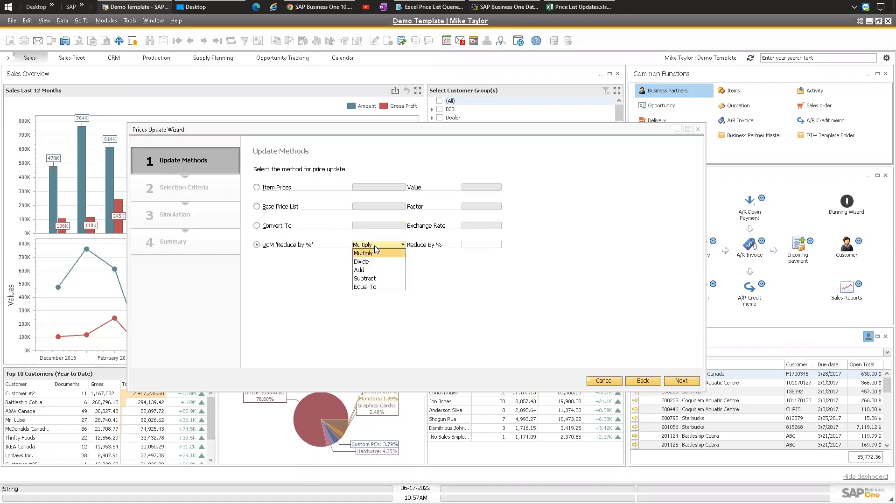
left_click(319, 278)
Step: Set the update method to Item Prices with Add and a value of 5, and continue to item selection
left_click(274, 188)
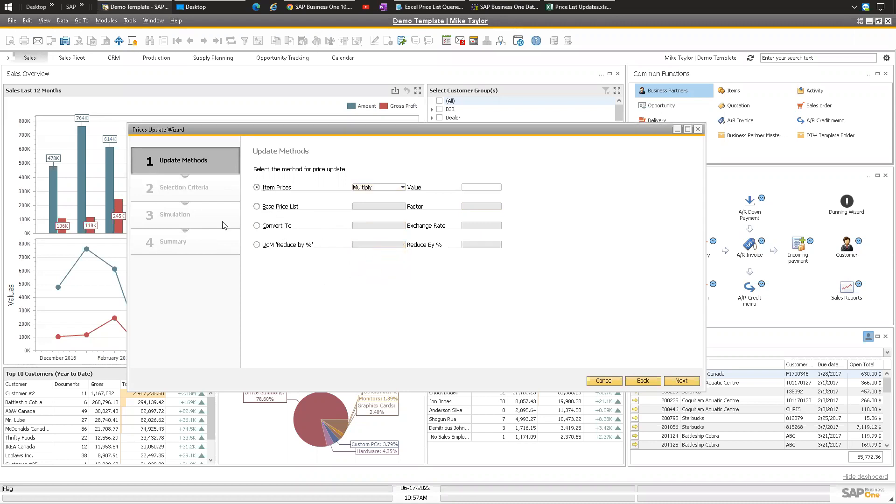
left_click(356, 187)
left_click(363, 213)
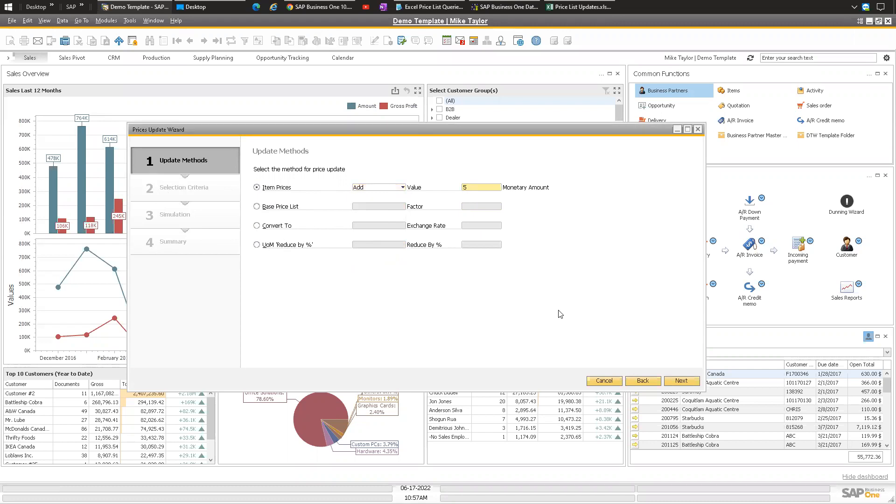
left_click(680, 381)
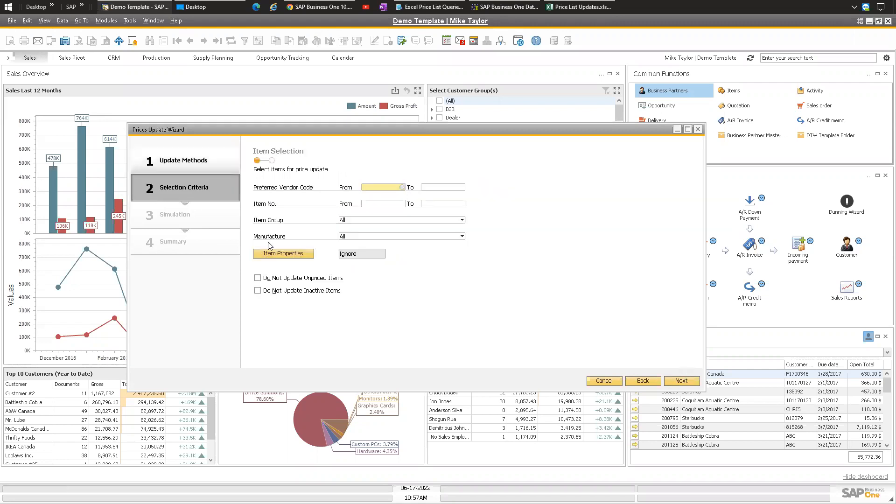
left_click(402, 187)
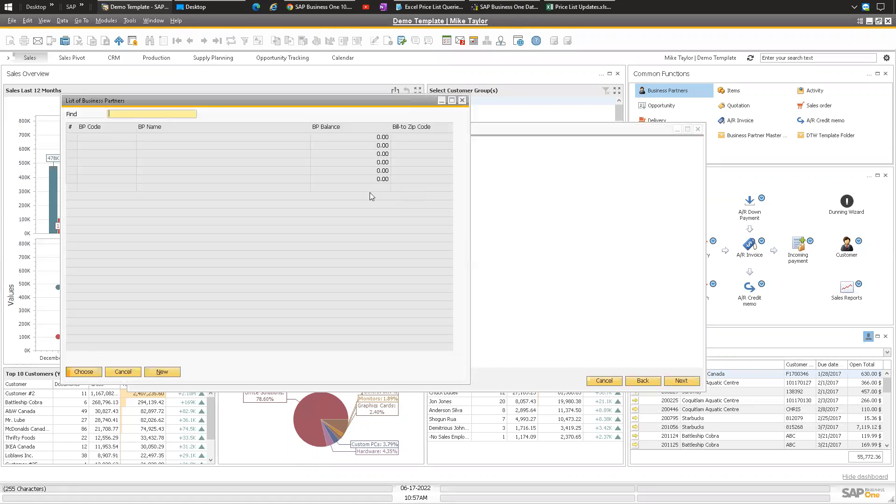
double_click(107, 137)
key("BackSpace")
Step: Limit the item selection to item numbers from 00718791 to 0451KN16 and continue to price selection
left_click(402, 203)
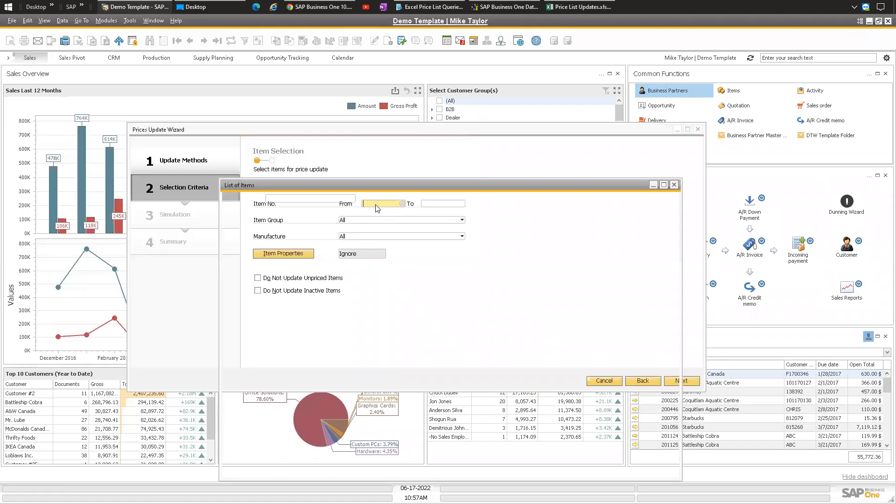
double_click(273, 220)
left_click(461, 204)
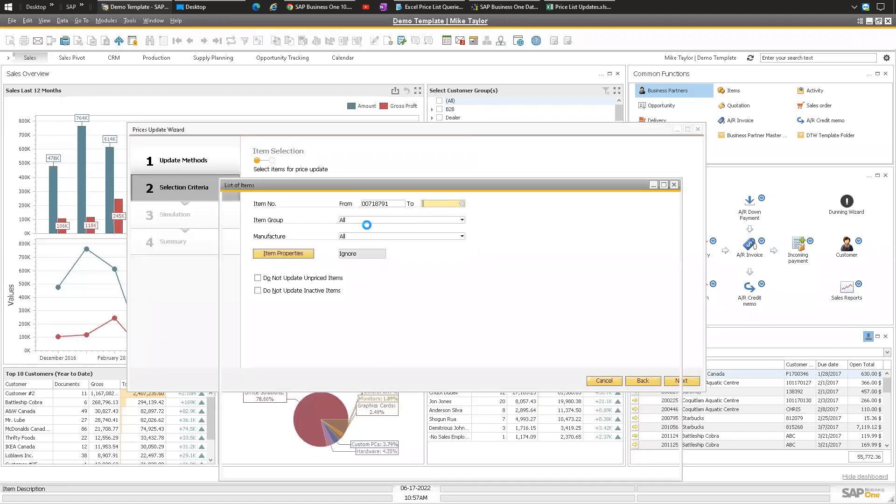
double_click(377, 223)
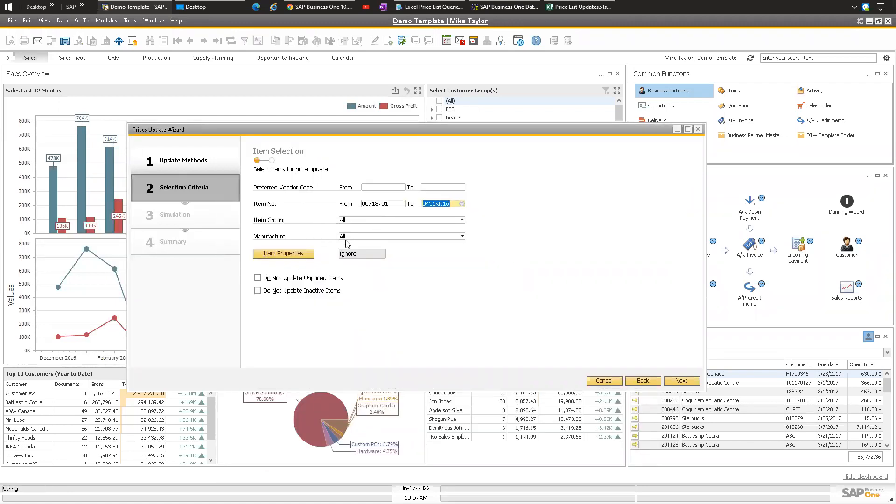
double_click(280, 236, "ctrl")
left_click(159, 264)
left_click(670, 380)
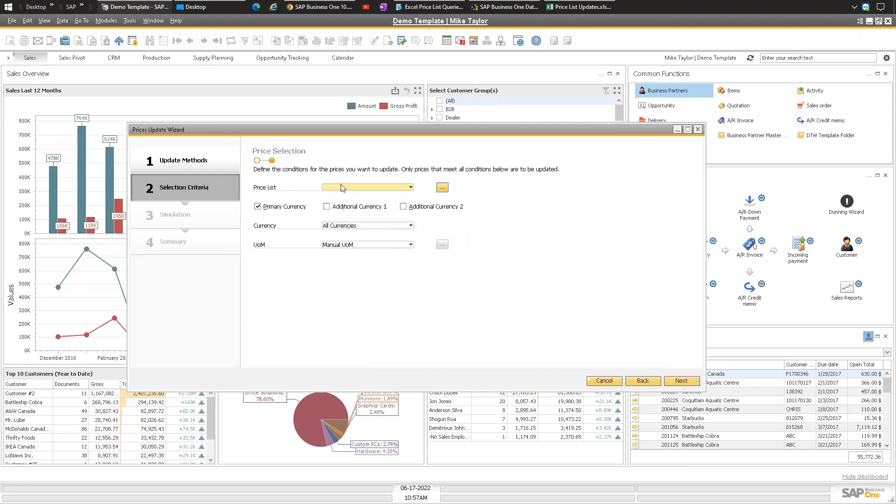
Step: Choose 1.Sales Price List as the price list to update, check the multiple price list selection, and close it
left_click(348, 189)
left_click(353, 196)
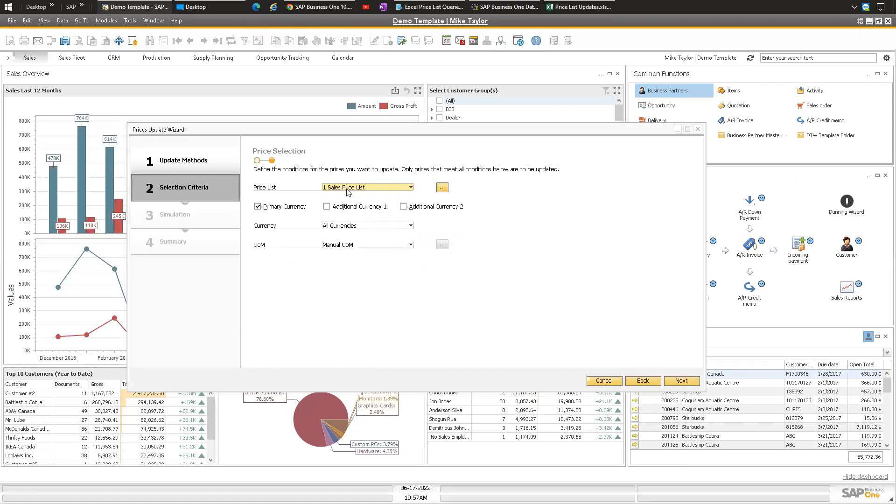
left_click(443, 187)
key("Escape")
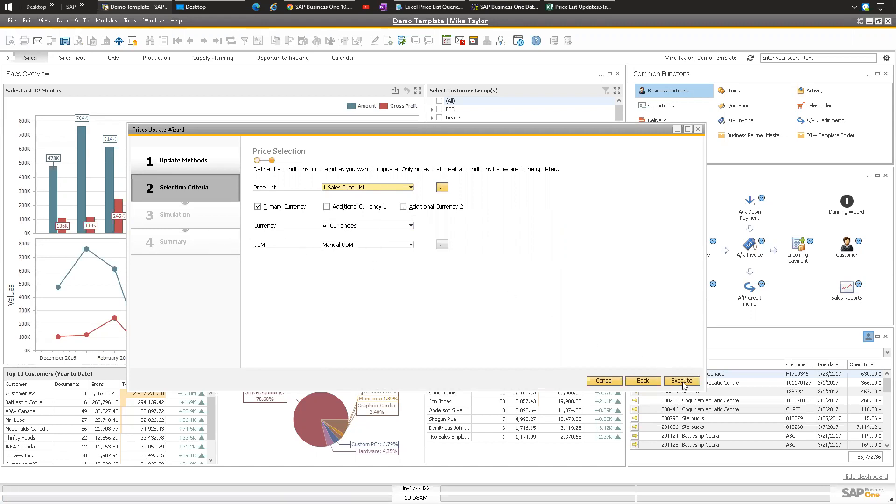
Step: Continue to the simulation and review the current and suggested prices of the selected items
left_click(682, 381)
scroll(657, 323, "down", 3)
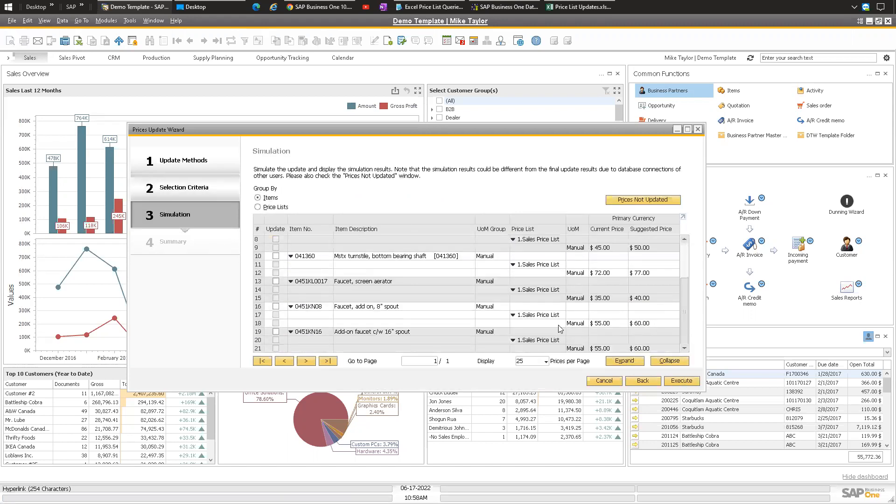
scroll(608, 324, "up", 3)
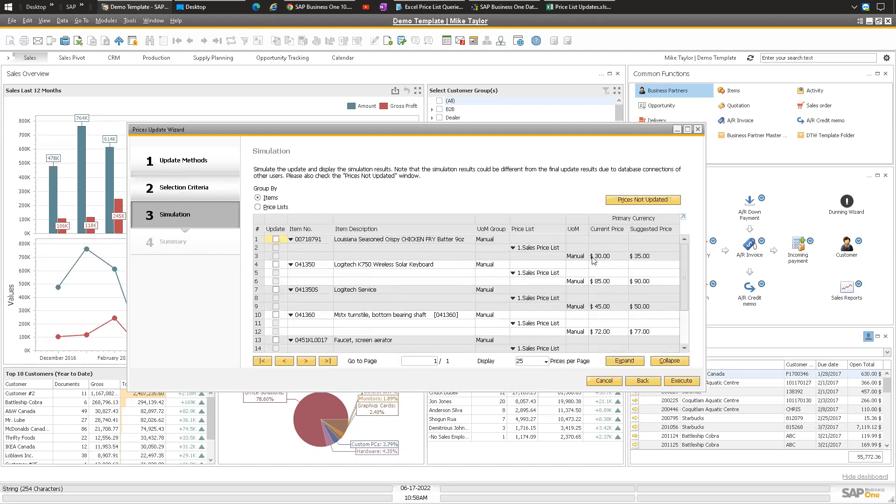
scroll(593, 280, "down", 1)
scroll(602, 298, "down", 3)
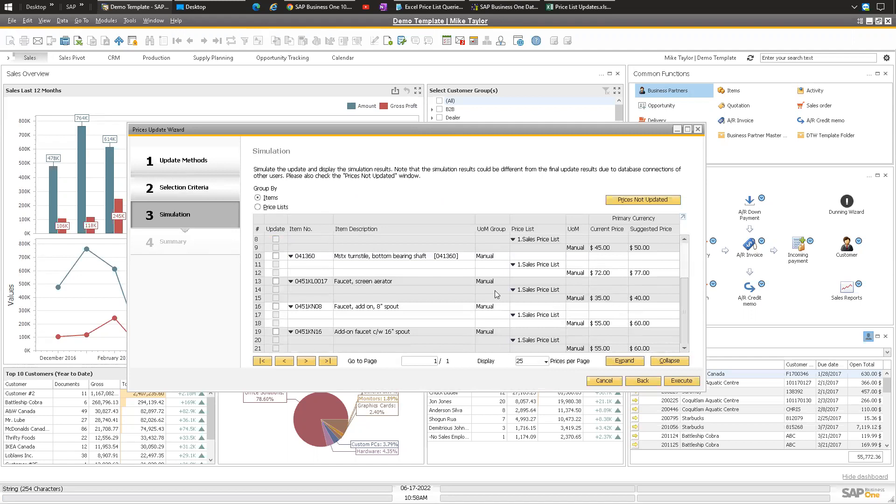
scroll(625, 308, "up", 4)
Step: Mark all simulated items for update, execute the price update, accept the system message, and finish the wizard
double_click(275, 229)
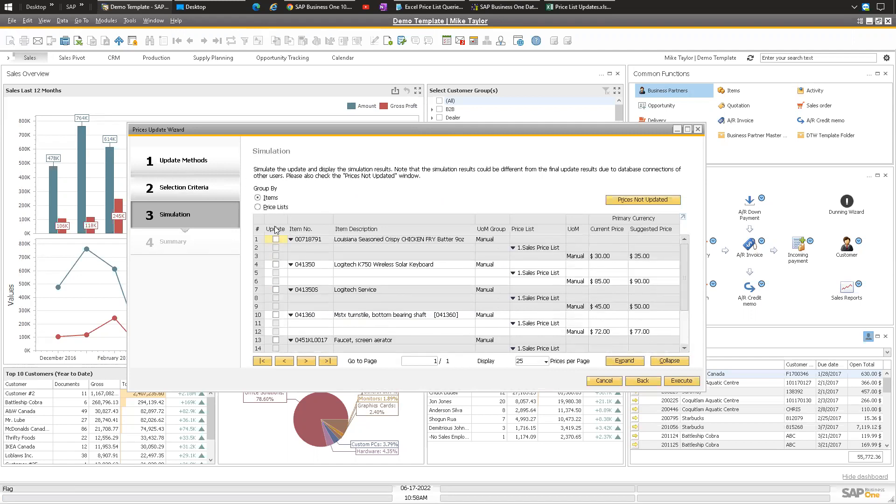
left_click(684, 382)
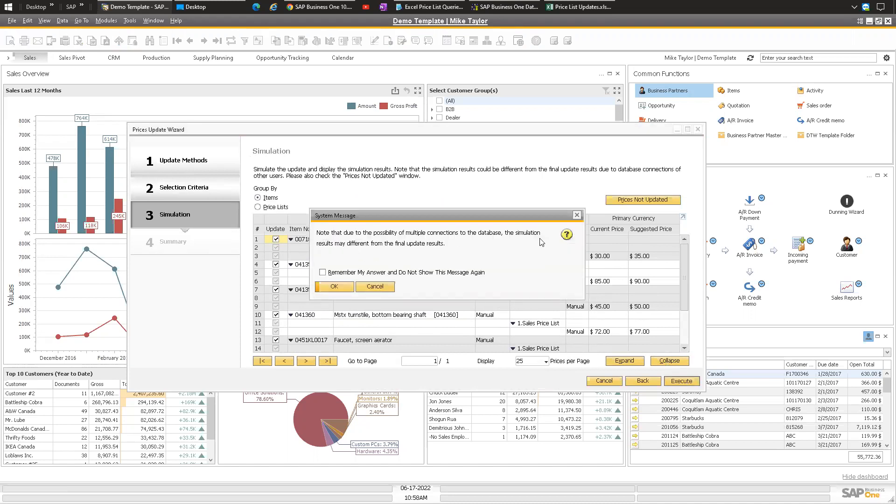
left_click(326, 287)
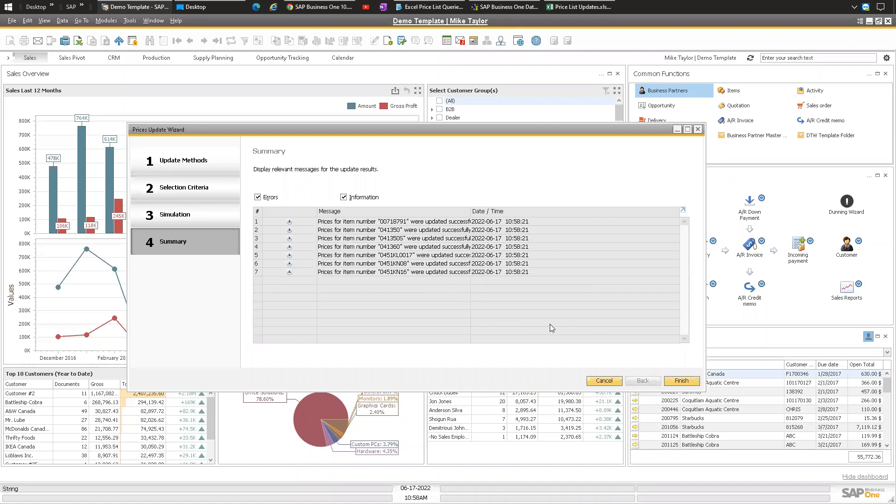
left_click(681, 381)
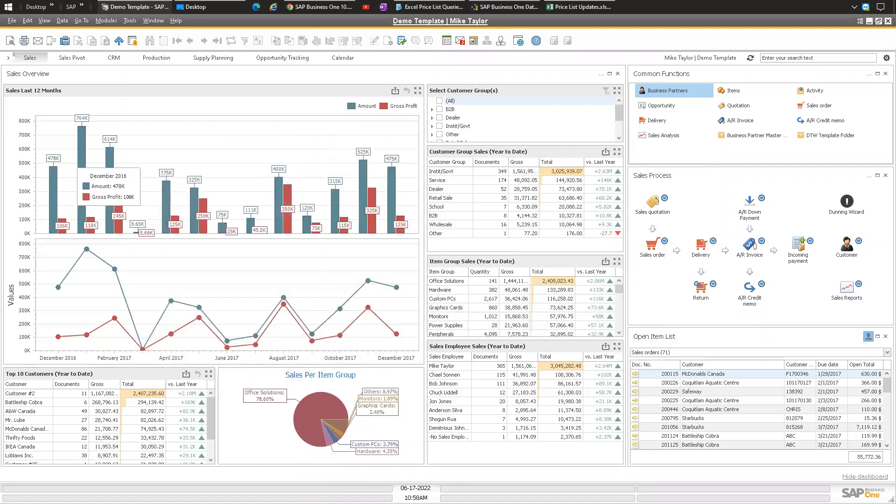